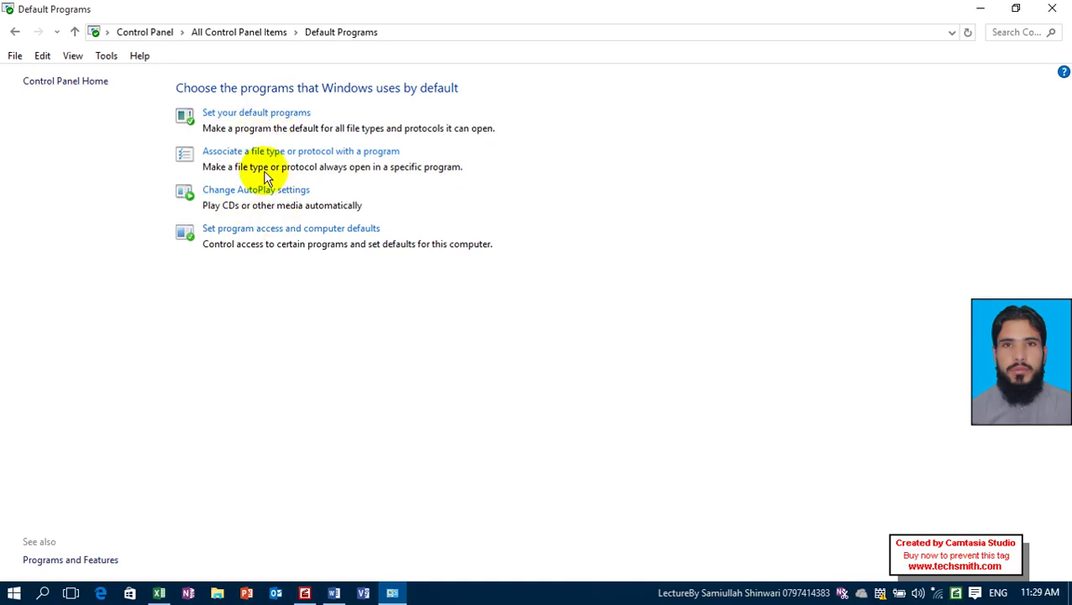
- Open the page for setting default programs and return to the desktop
left_click(256, 115)
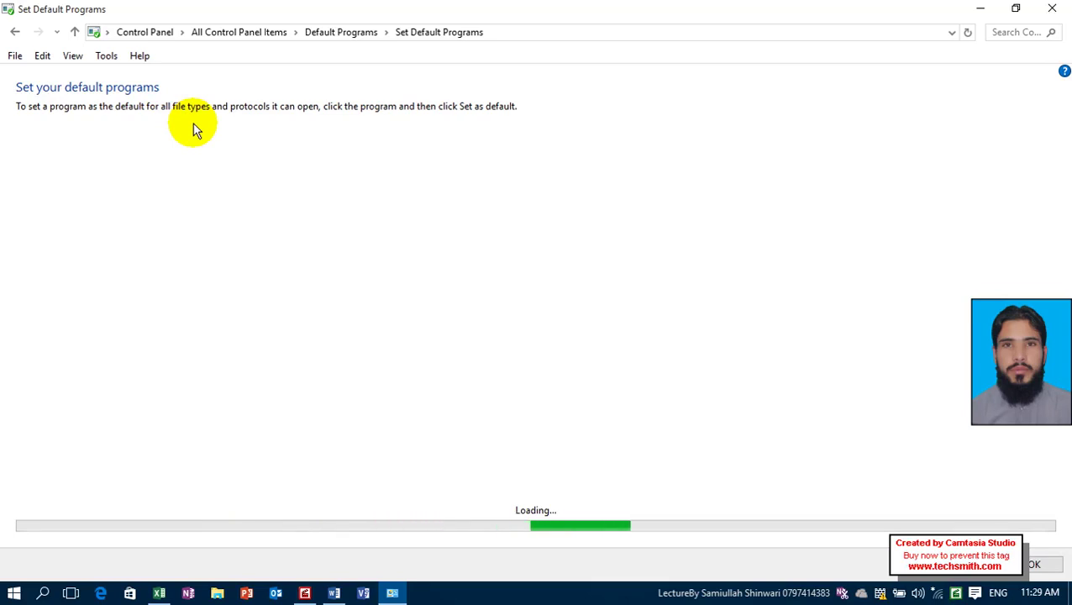
key("super+d")
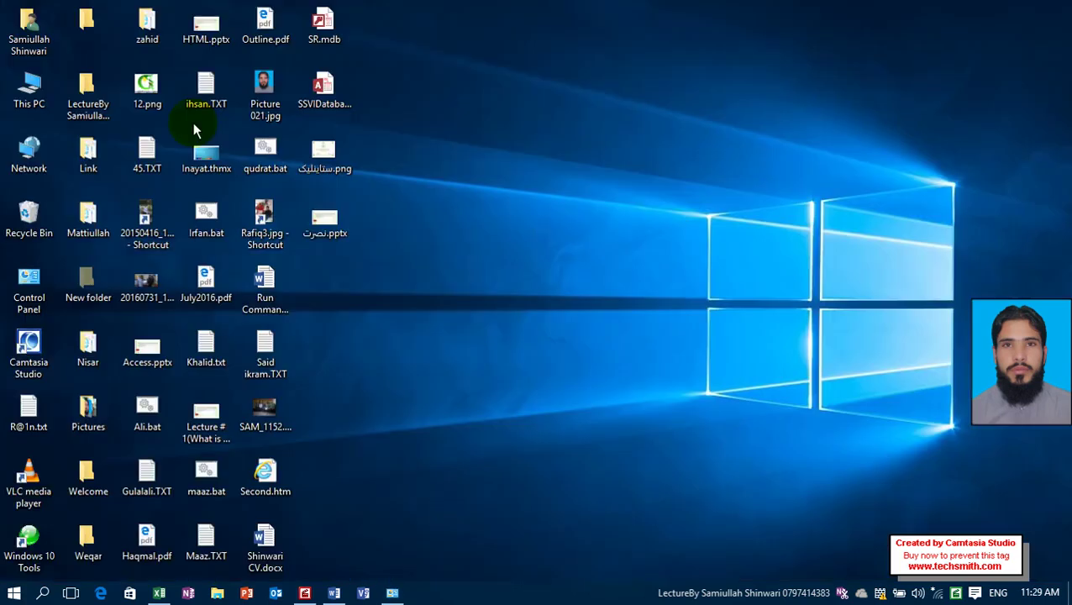
key("super+e")
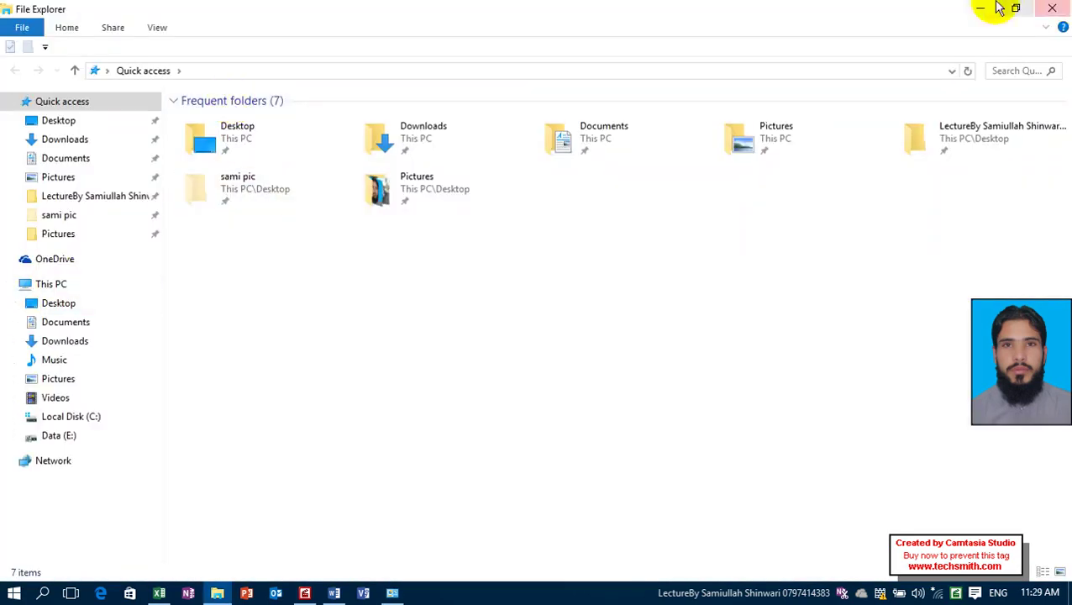
left_click(1052, 8)
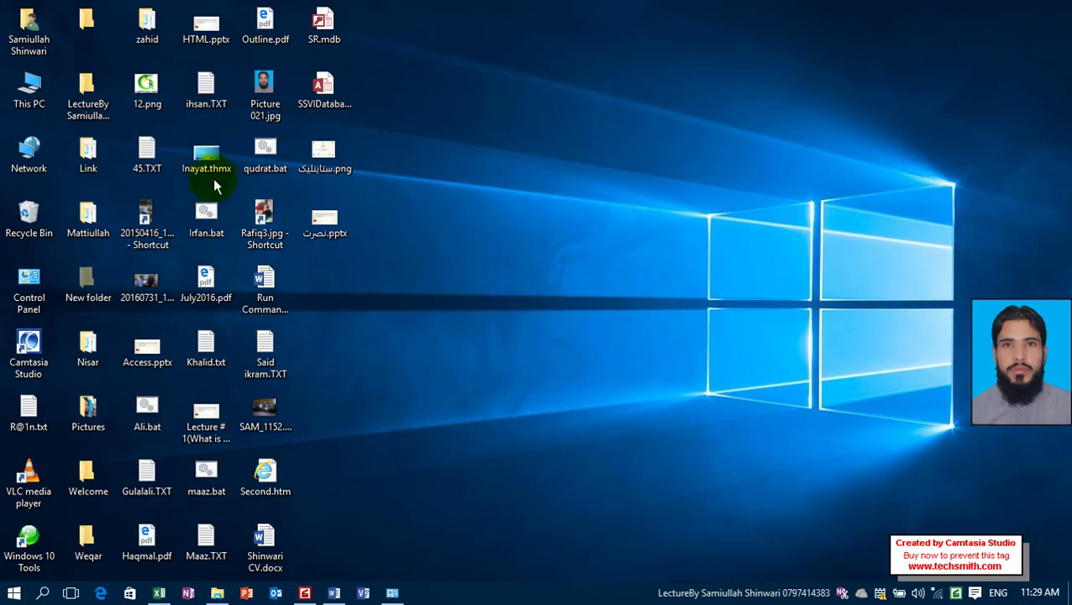
- Browse to the filmona folder on the Data (E:) drive and examine the file extensions of its videos
double_click(36, 100)
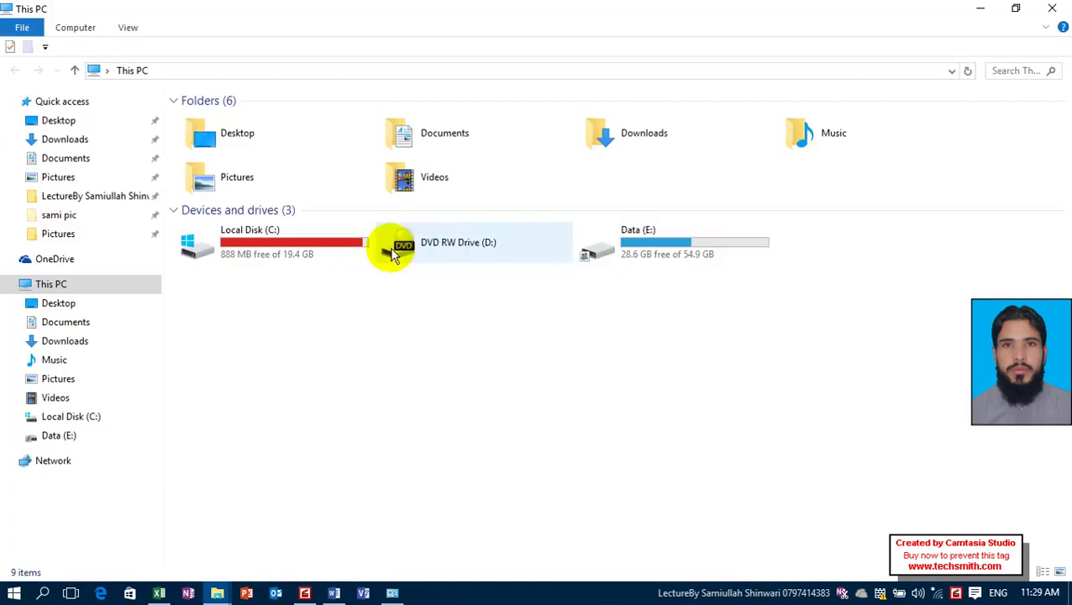
double_click(679, 232)
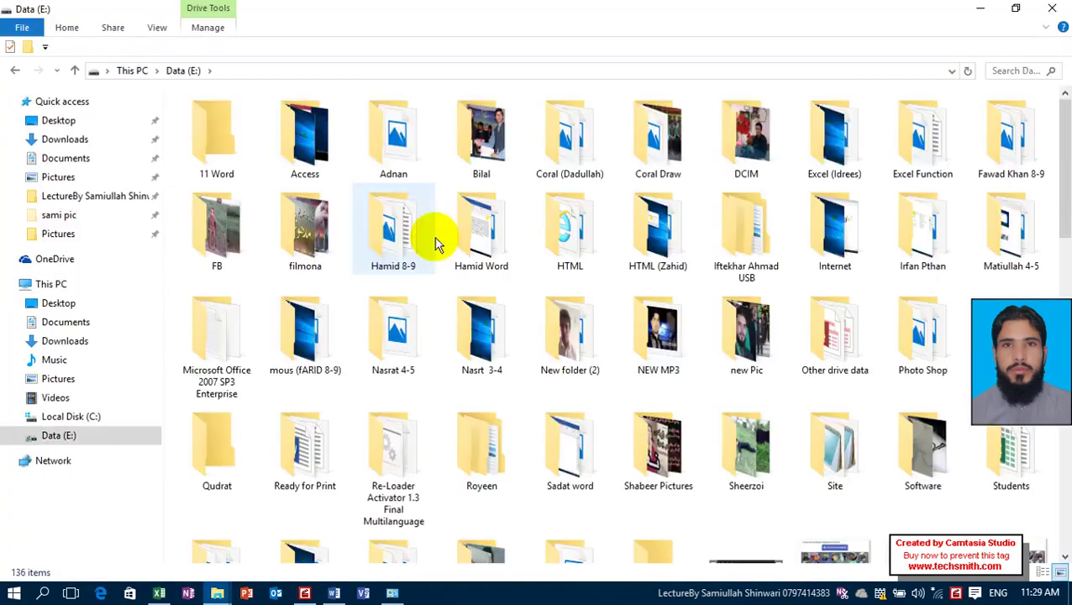
left_click(295, 231)
double_click(296, 231)
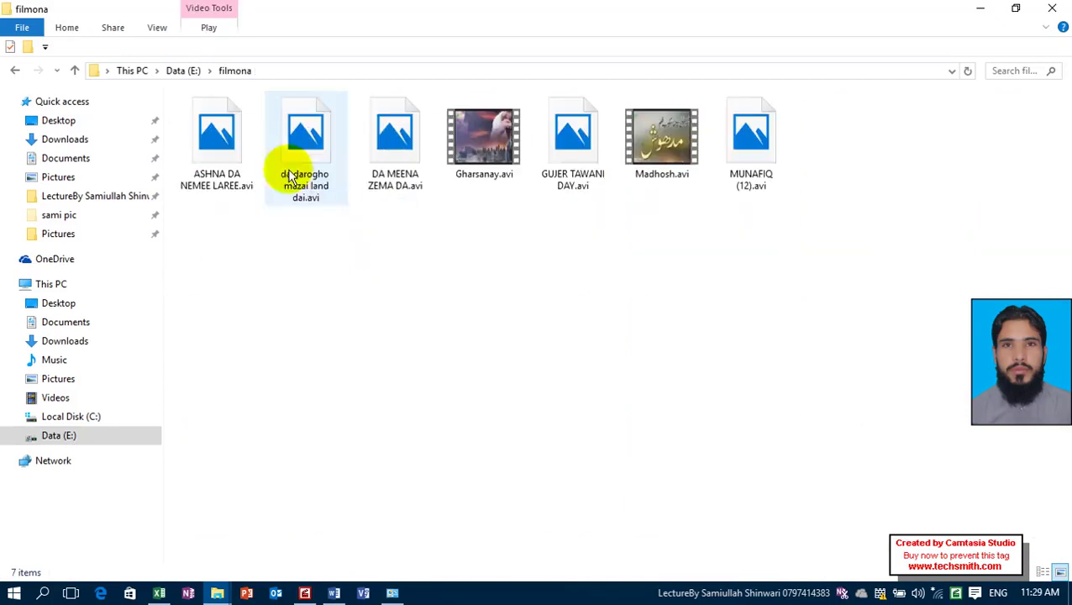
left_click(307, 168)
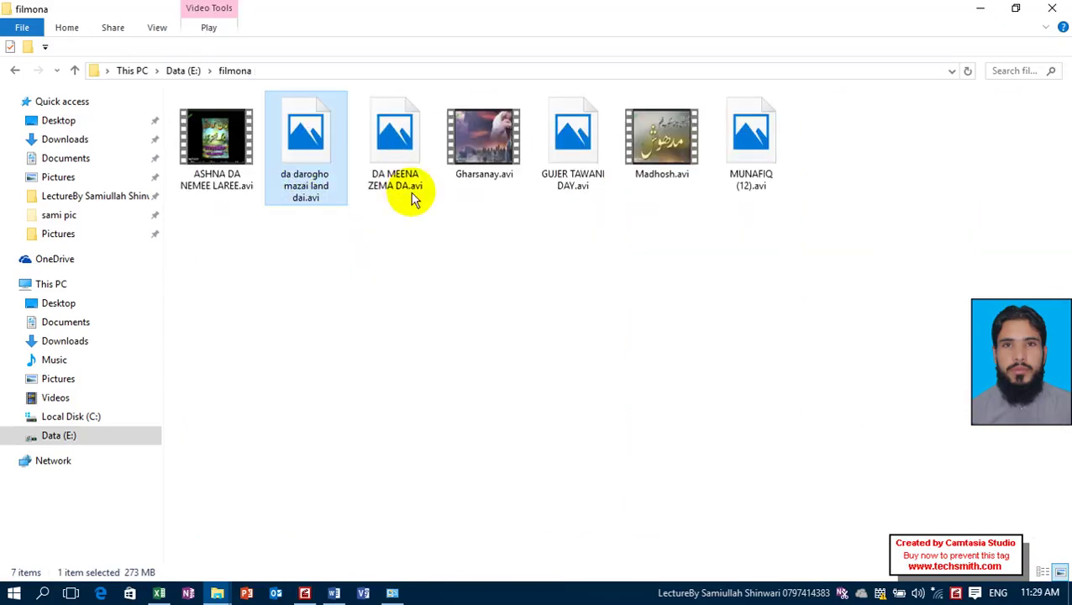
left_click(504, 139)
left_click(714, 152)
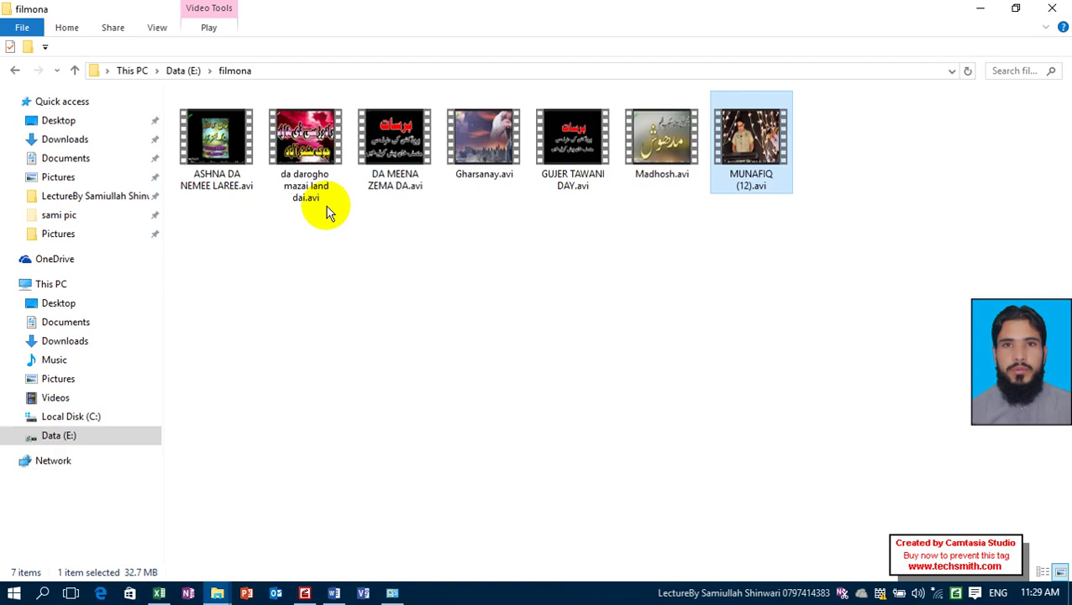
left_click(1051, 7)
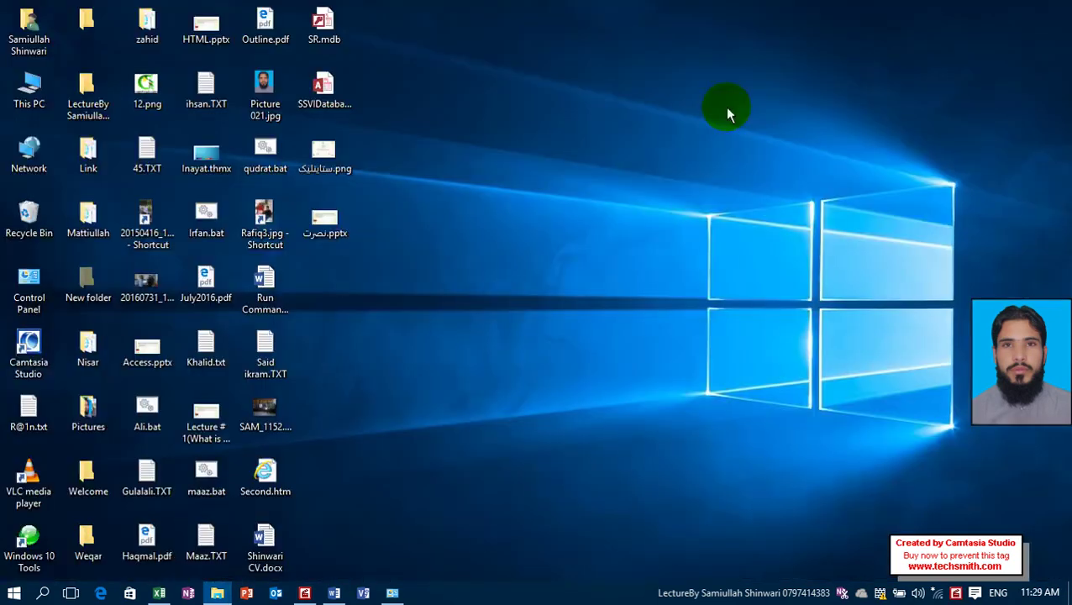
- Refresh the desktop and examine the file extensions of the images in its Pictures folder
right_click(595, 128)
left_click(612, 182)
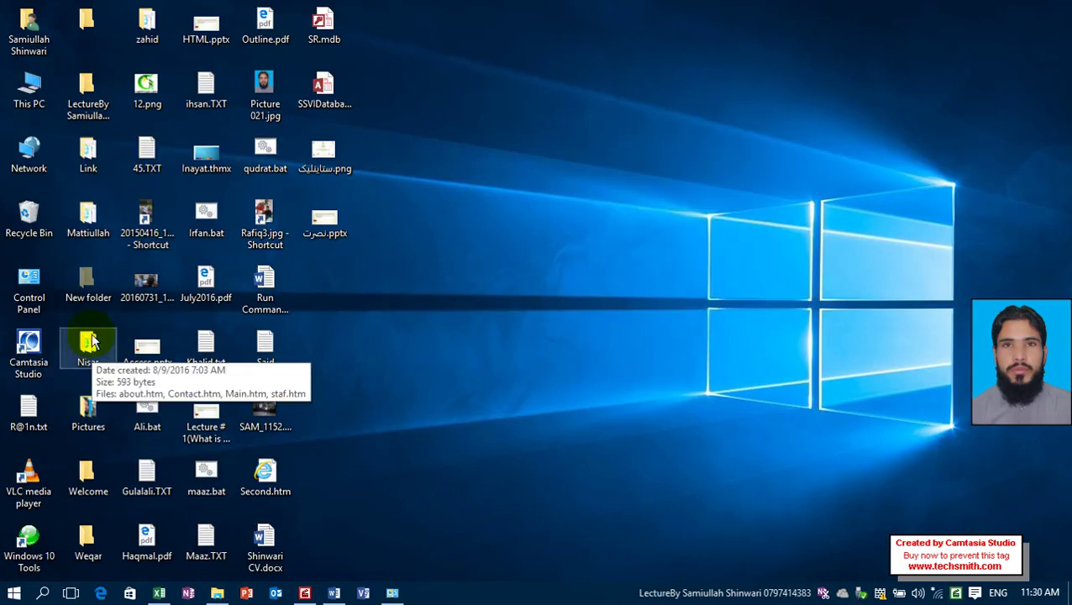
double_click(88, 426)
left_click(216, 181)
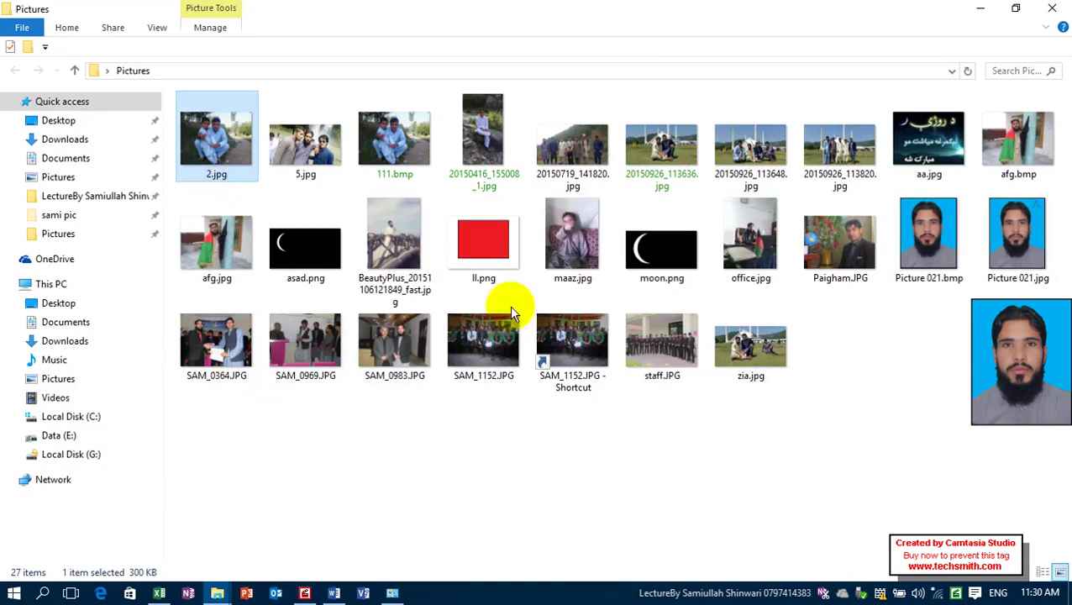
left_click(564, 287)
left_click(653, 267)
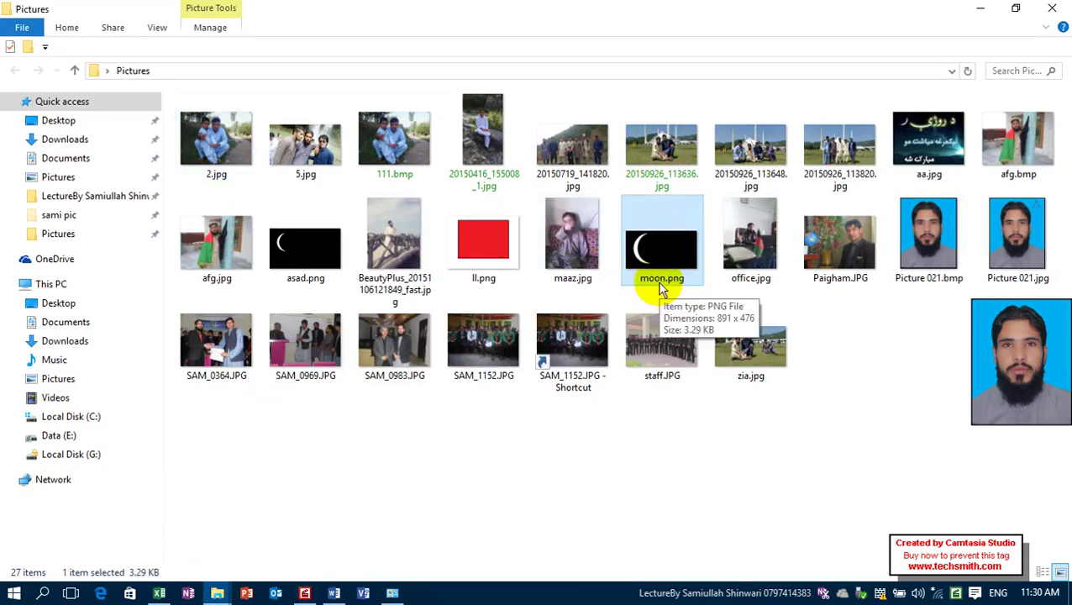
left_click(210, 186)
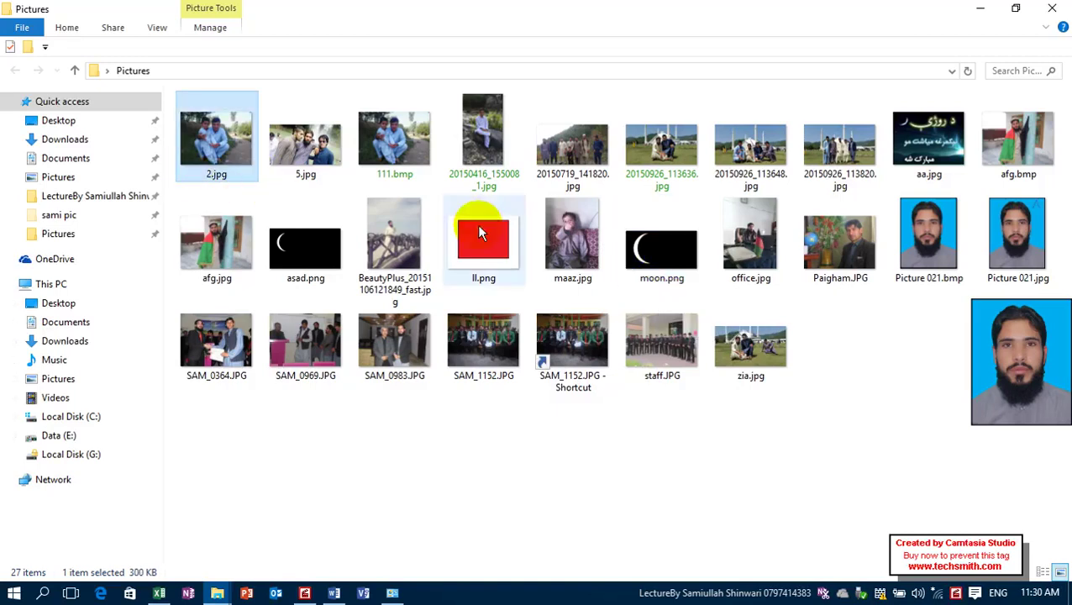
left_click(647, 252)
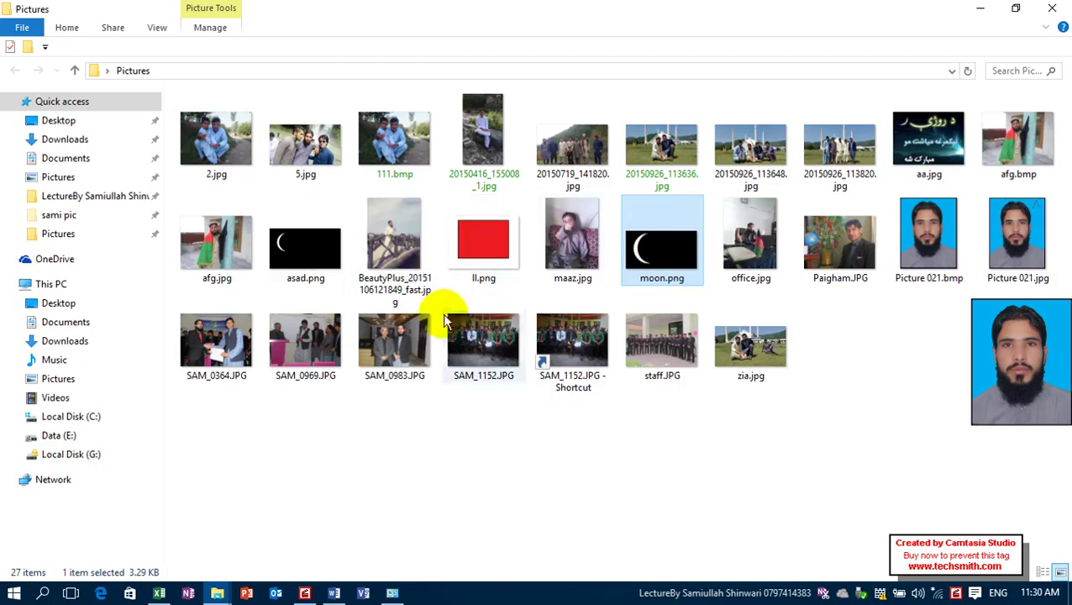
left_click(397, 173)
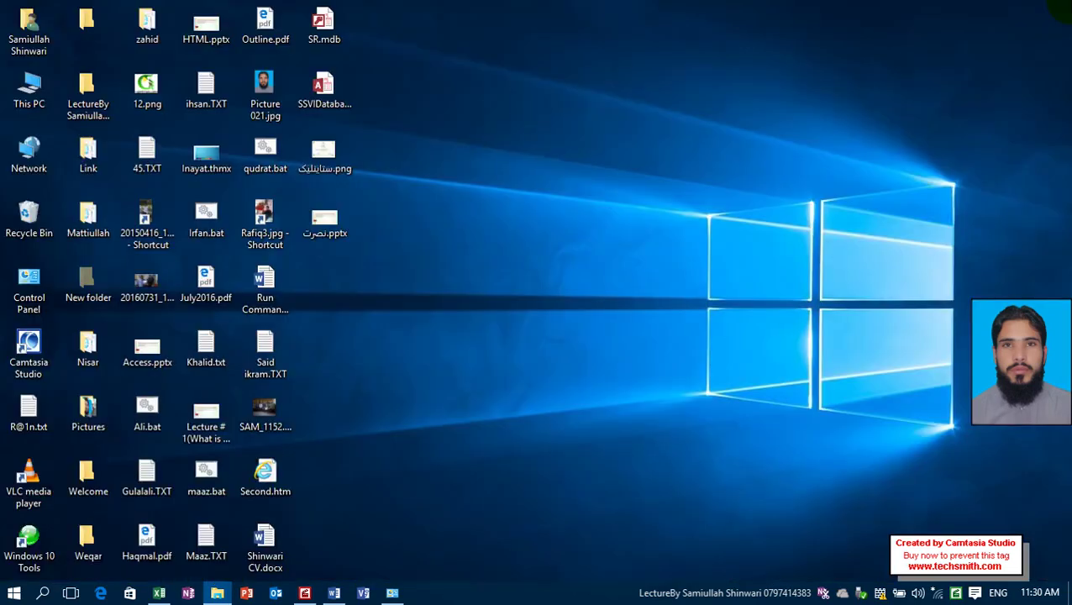
- Start Notepad and list .jpg, .png, .bmp and the word extension on separate lines
key("super+r")
type("notepad")
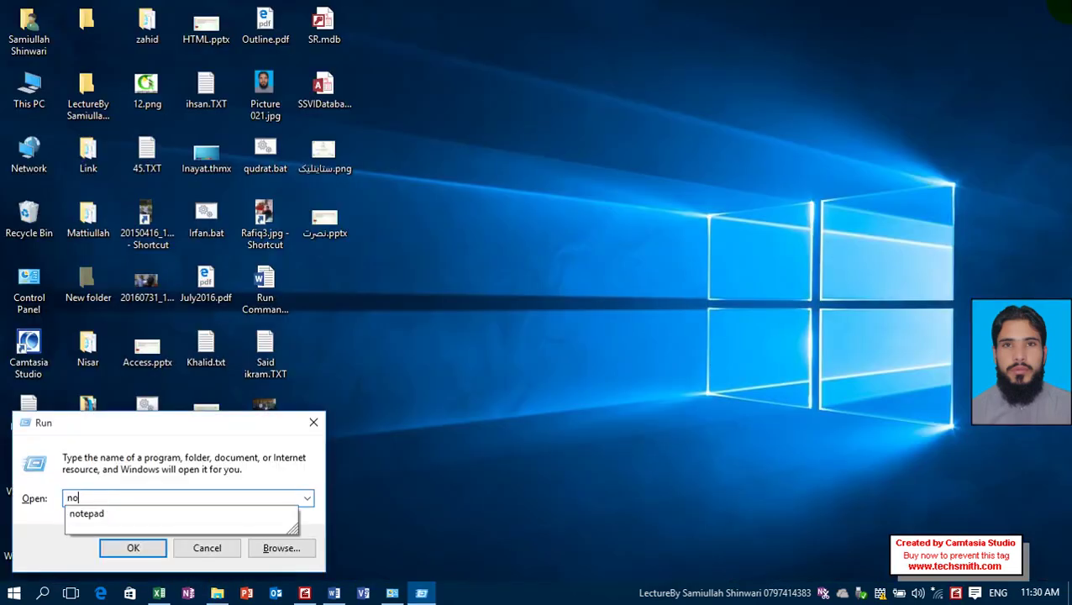
key("Return")
type(".jpg")
key("Return")
type(".png")
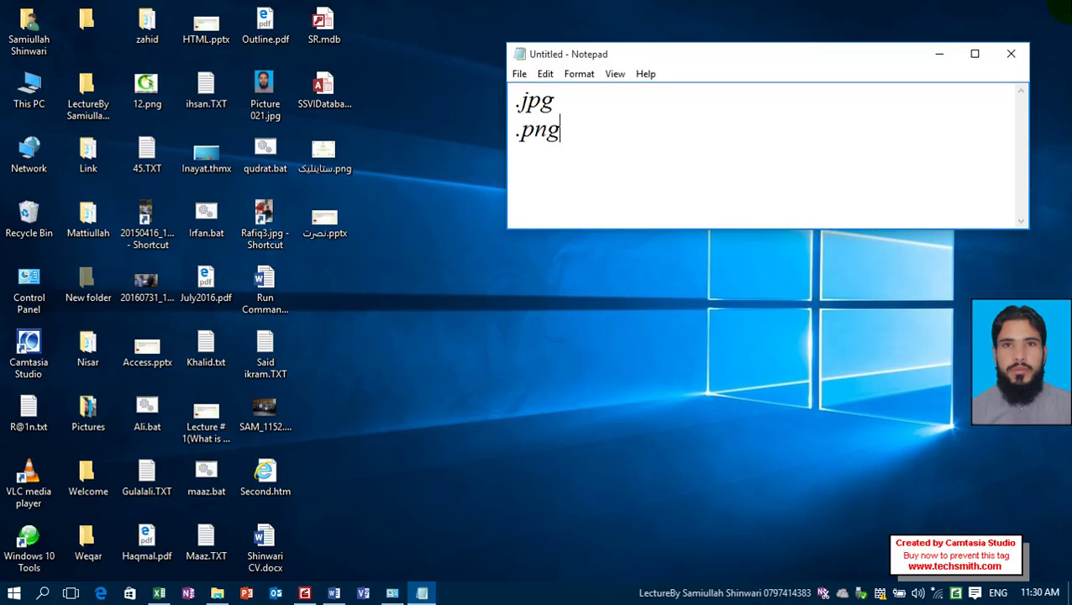
key("Return")
type(".bmp")
key("Return")
type("extension")
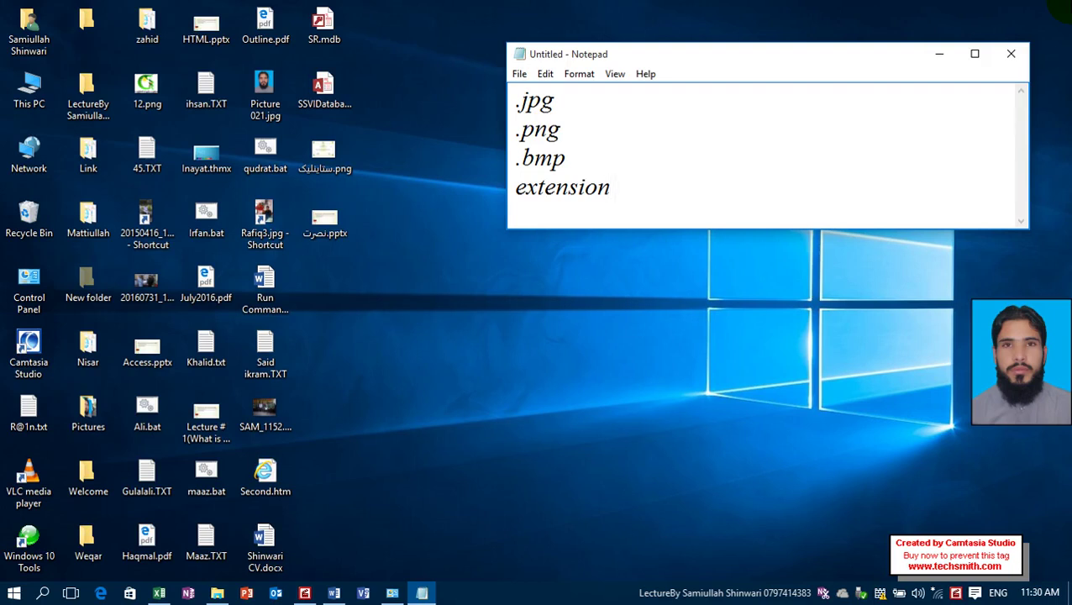
- Add the heading Pictures above the .jpg line and maximize the Notepad window
key("Up")
key("Up")
key("Up")
key("Left")
key("Left")
key("Left")
key("Left")
key("Return")
key("alt+space")
type("x")
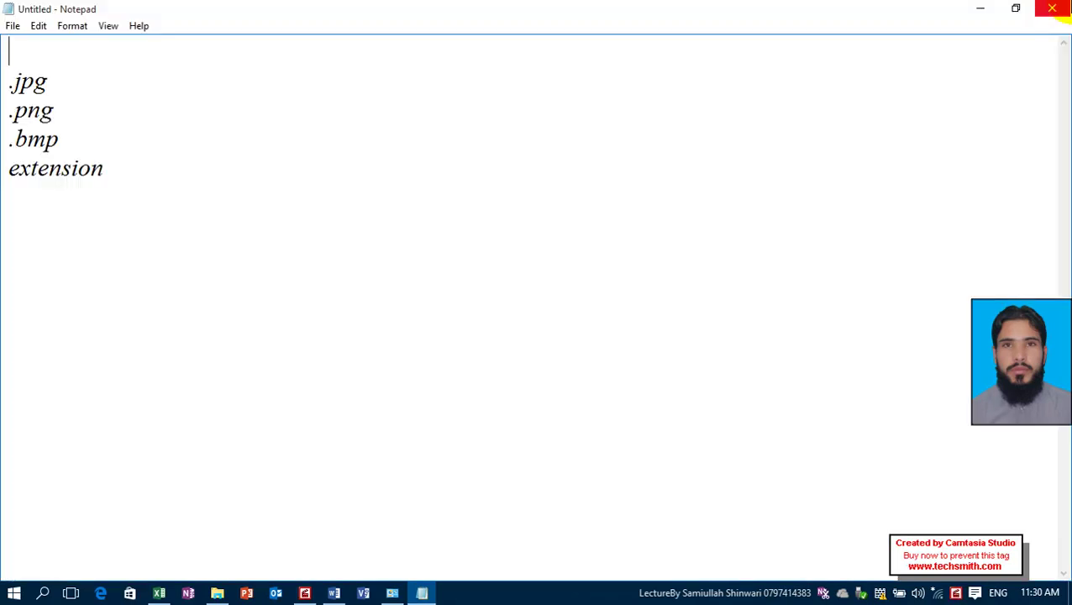
type("Pictures")
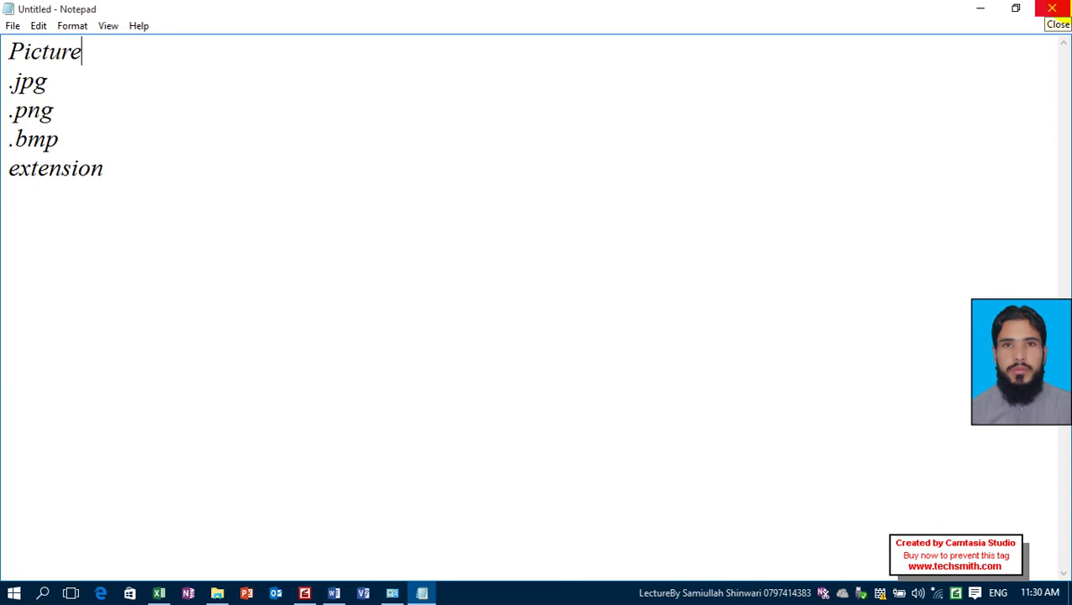
key("Return")
key("BackSpace")
key("Down")
key("Down")
key("Home")
key("Up")
key("Down")
key("Down")
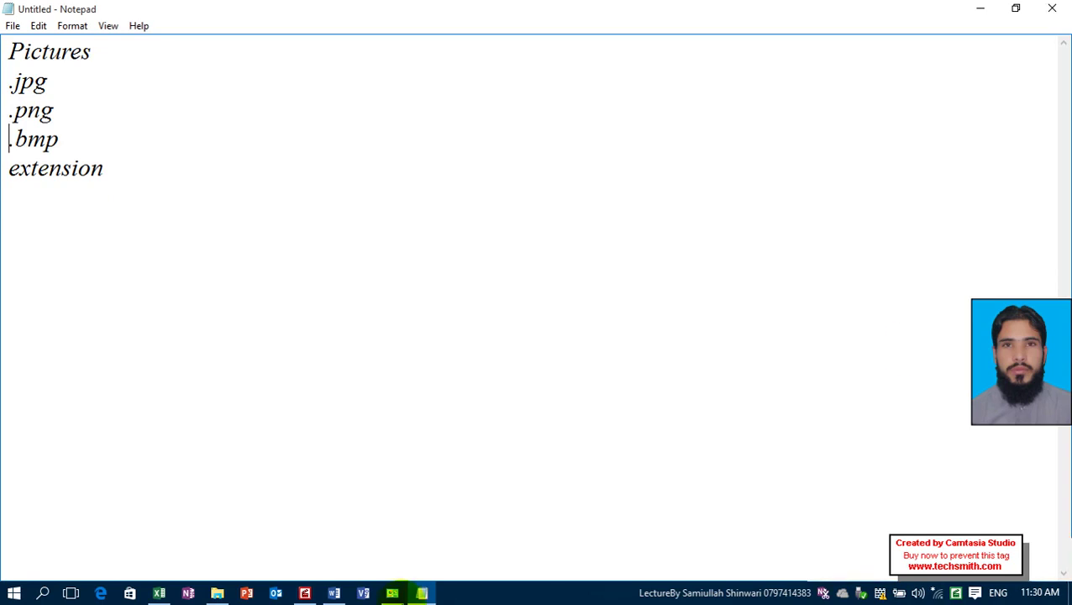
- Switch to Control Panel and set Paint as the default program for all the file types it can open
left_click(393, 591)
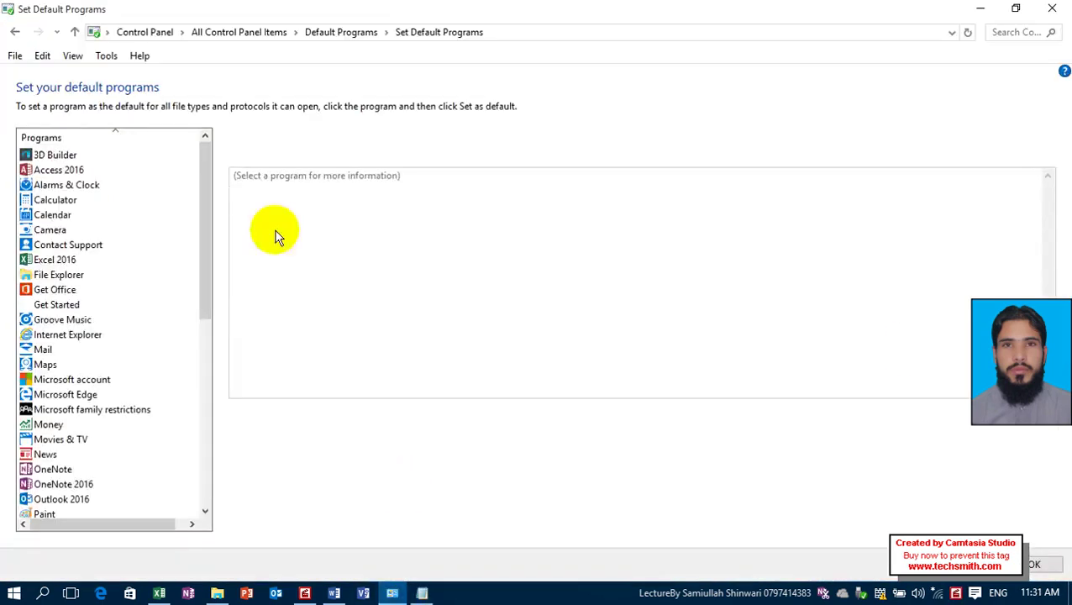
left_click(14, 33)
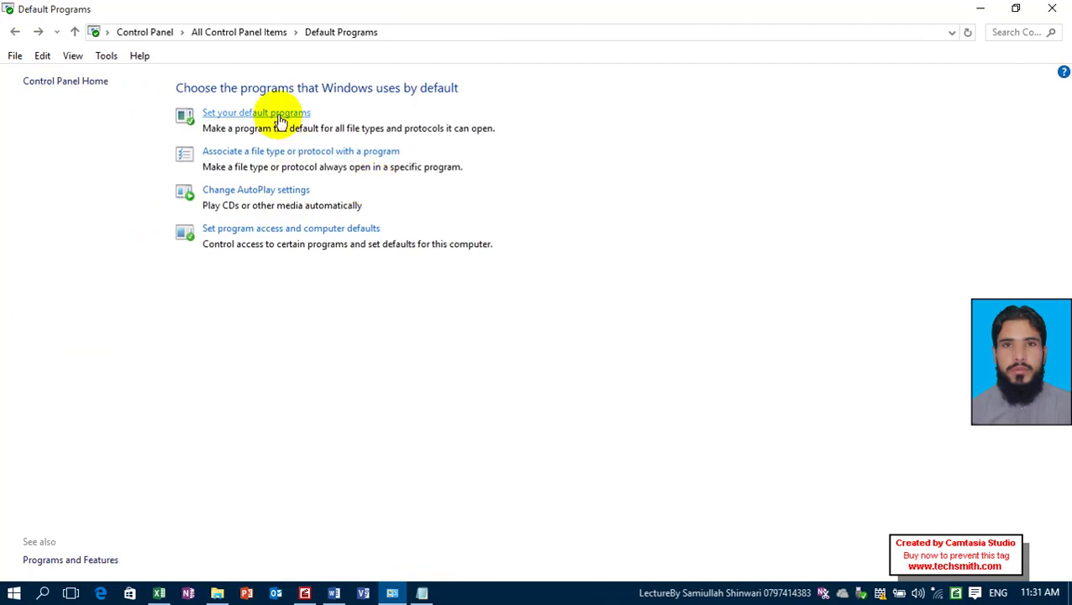
left_click(278, 114)
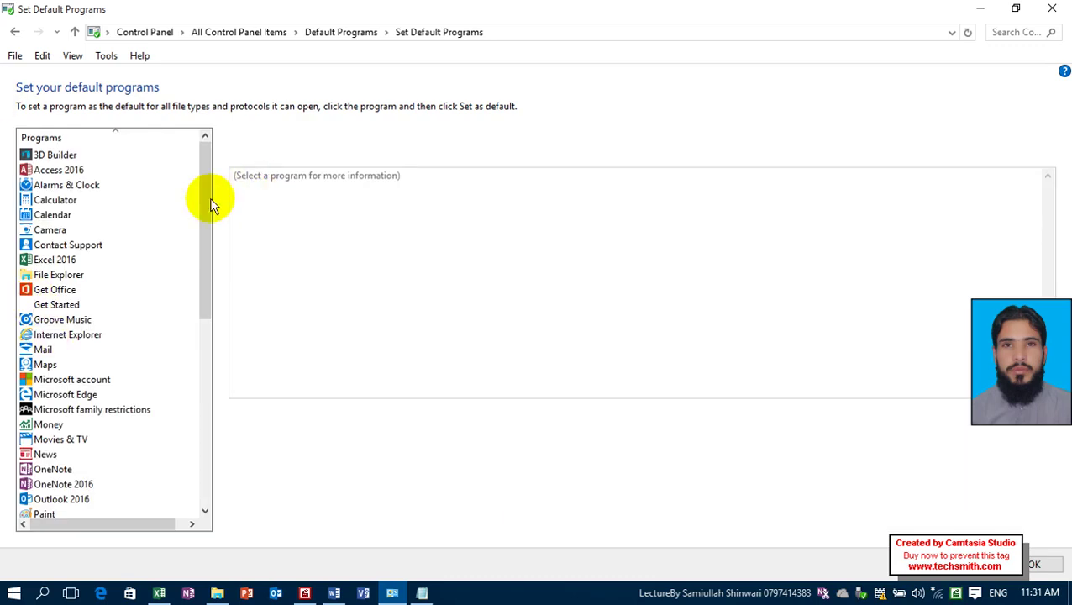
left_click_drag(204, 199, 199, 368)
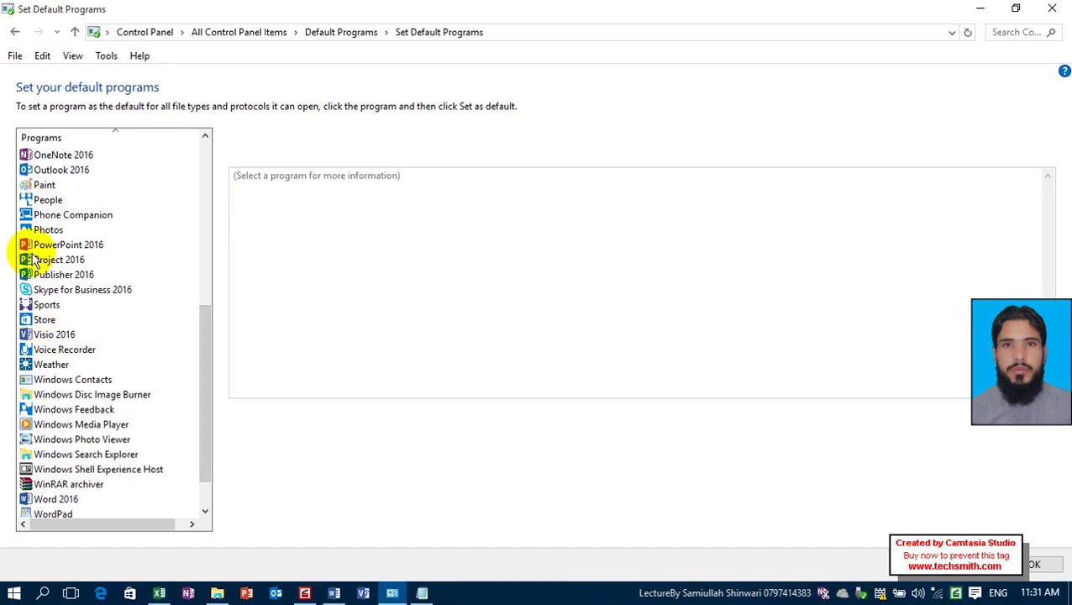
left_click(43, 186)
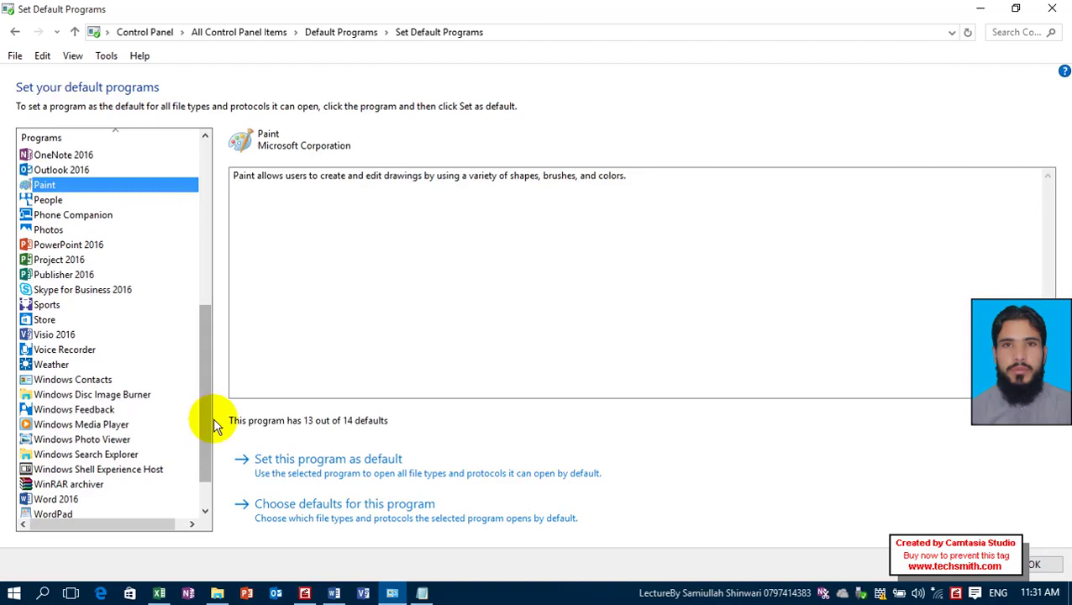
left_click(307, 482)
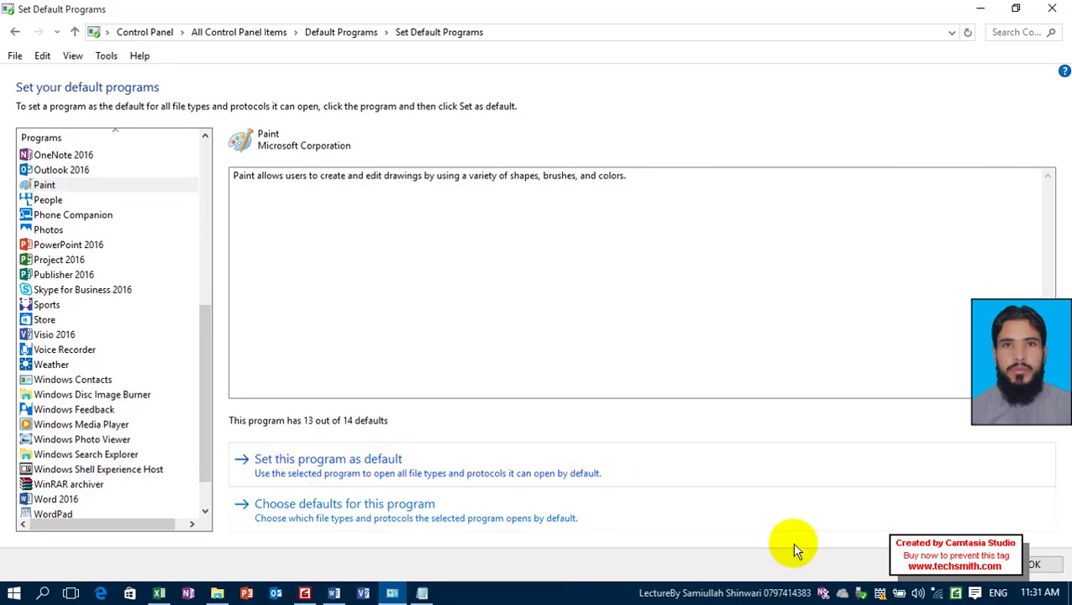
left_click(1035, 563)
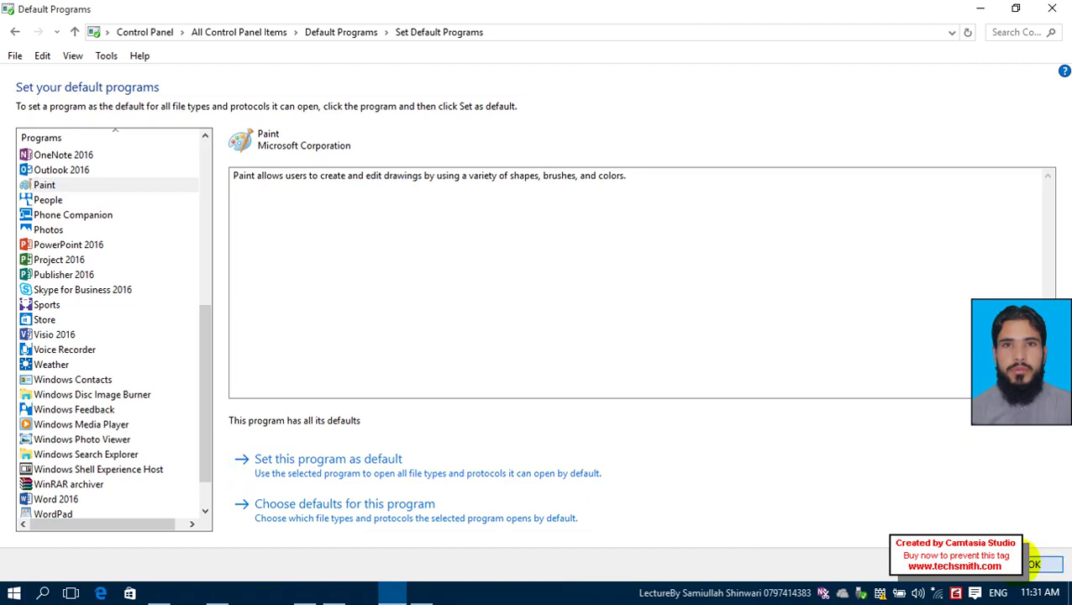
- Open maaz.jpg from the desktop's Pictures folder to check which program opens it by default
left_click(422, 593)
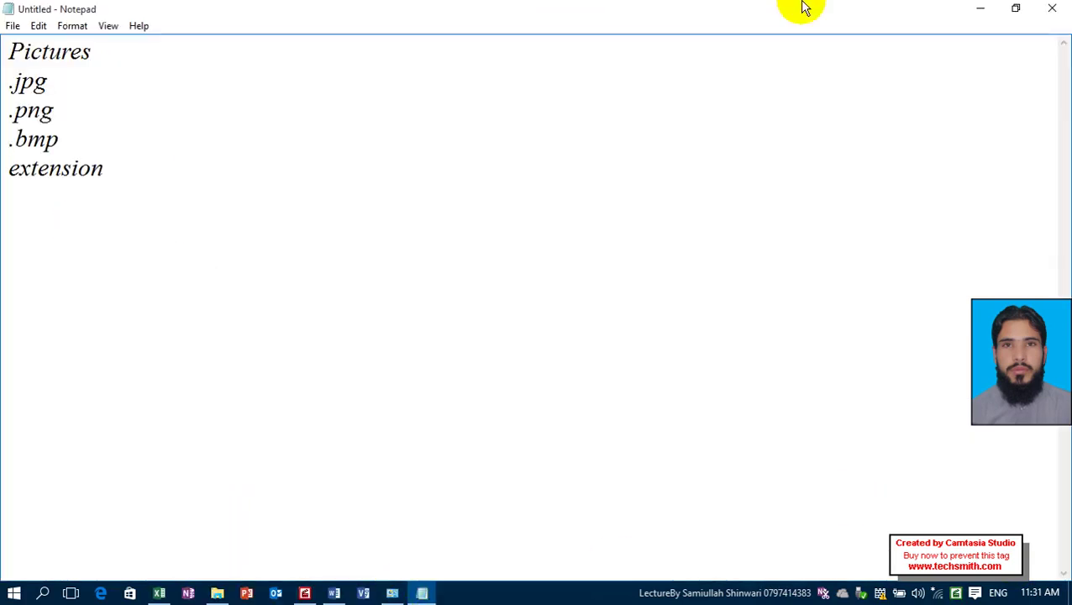
left_click(998, 8)
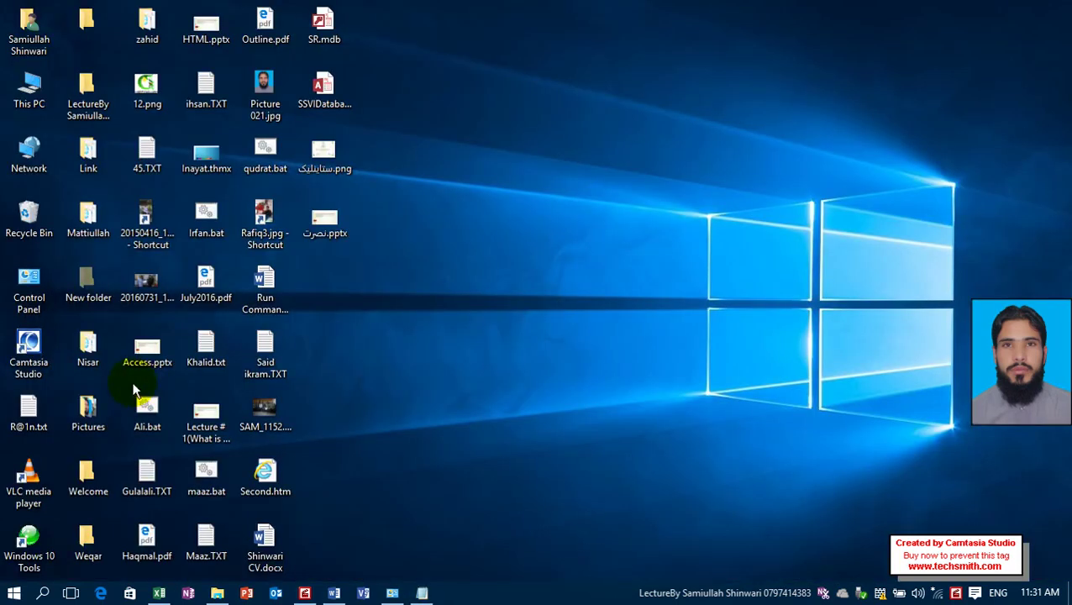
double_click(99, 403)
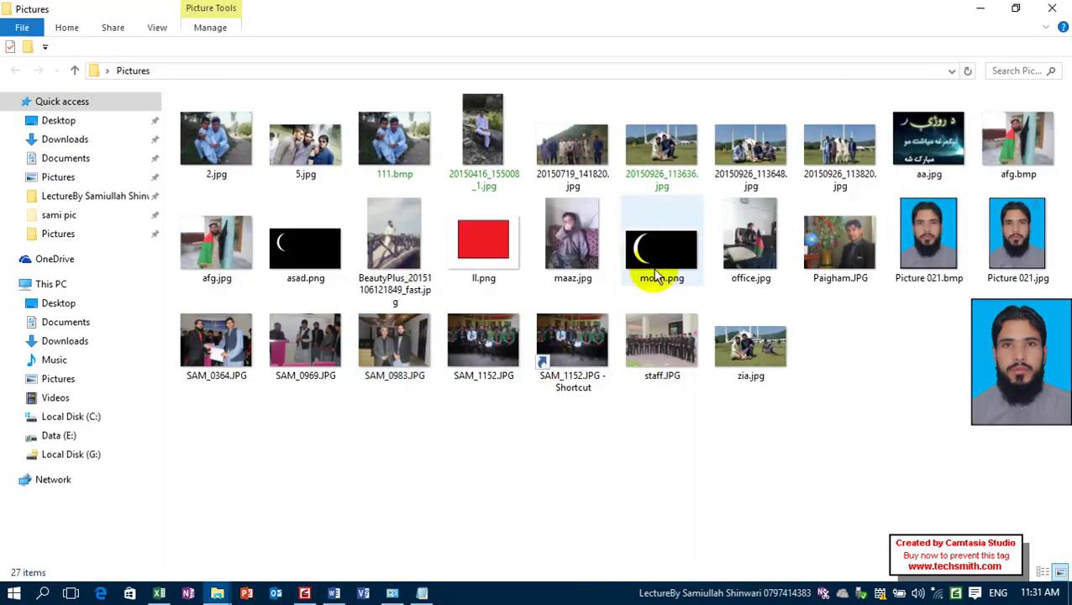
left_click(567, 262)
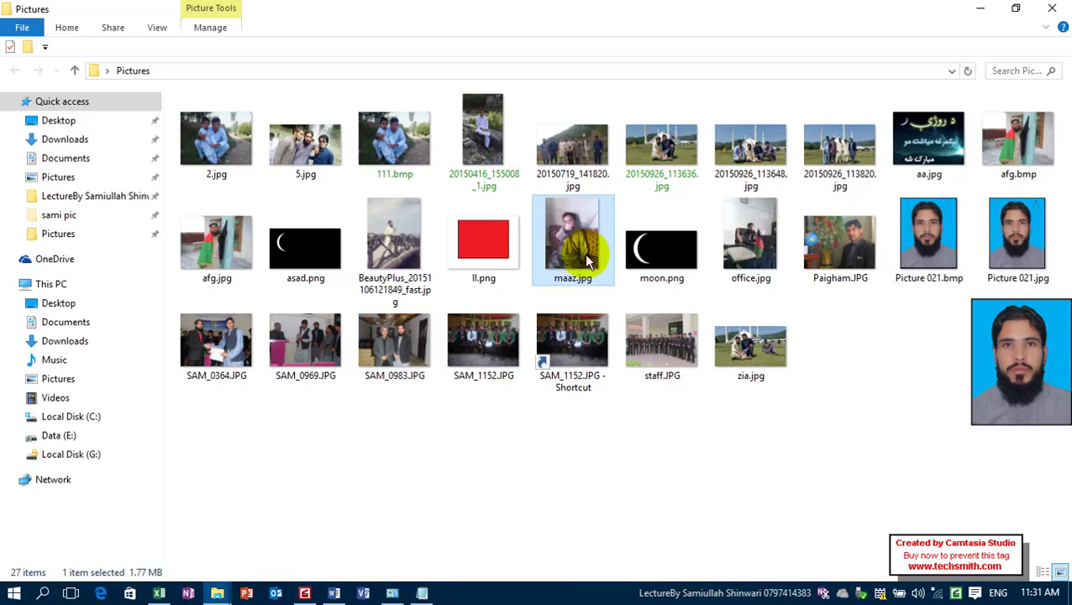
double_click(586, 262)
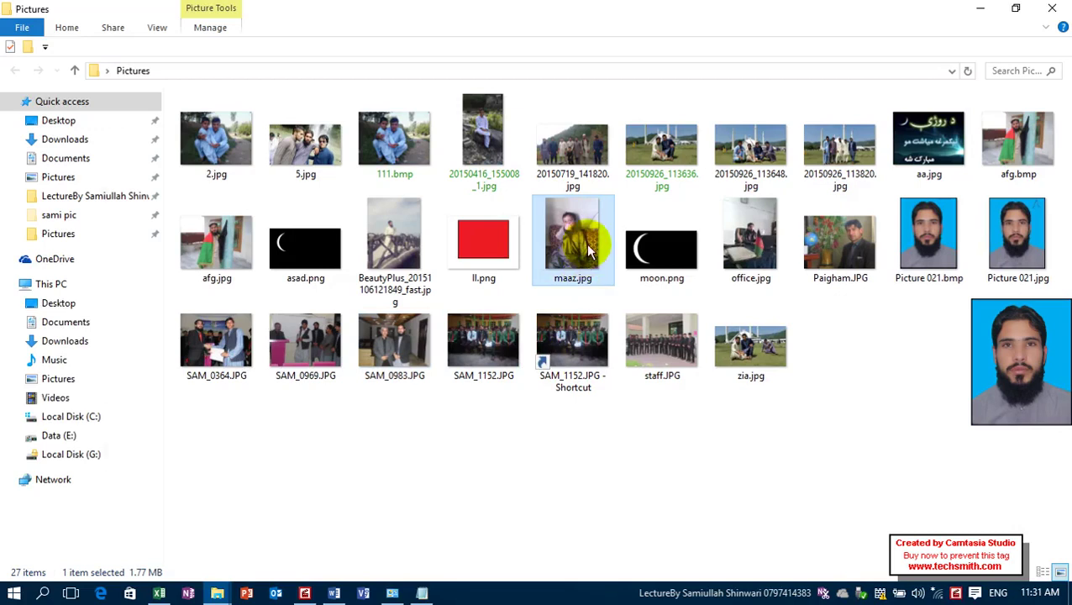
left_click(846, 114)
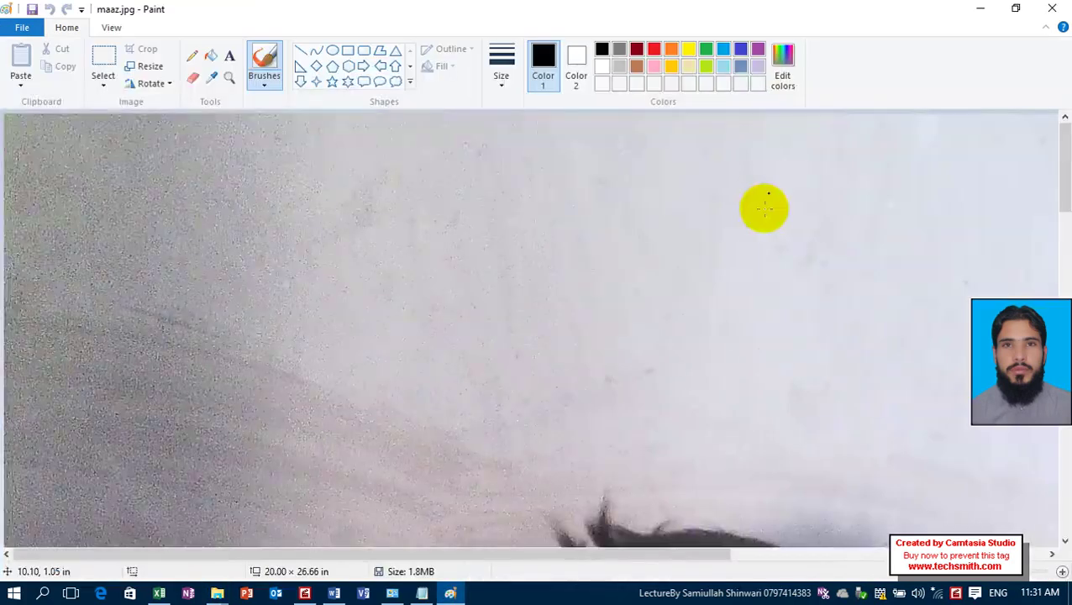
- Close maaz.jpg, open and close moon.png and 111.bmp to check their default program, and close the Pictures folder
scroll(761, 221, "down", 3)
left_click(1052, 8)
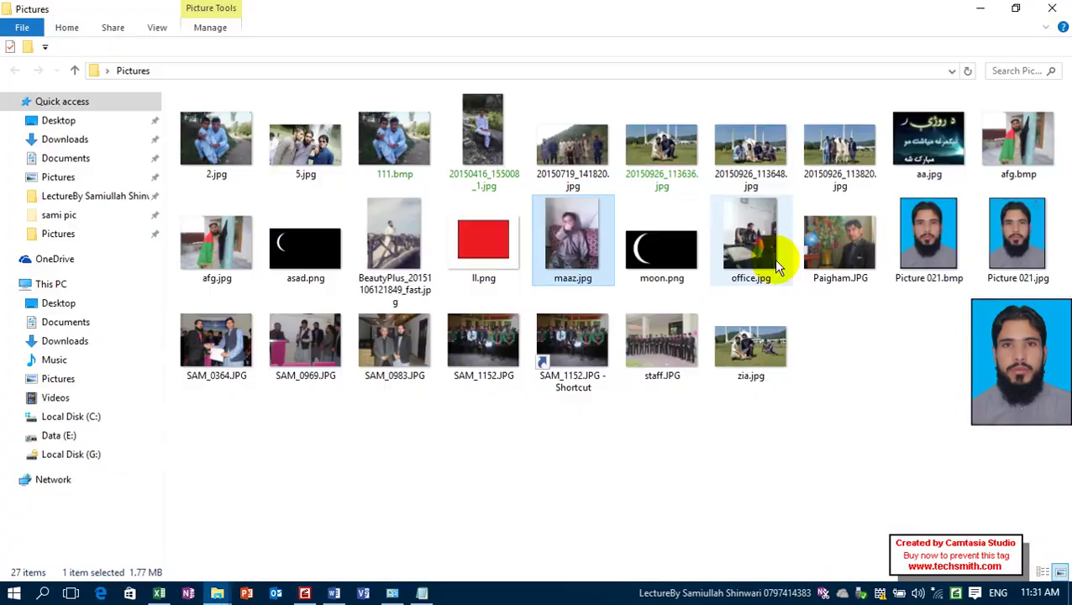
double_click(667, 251)
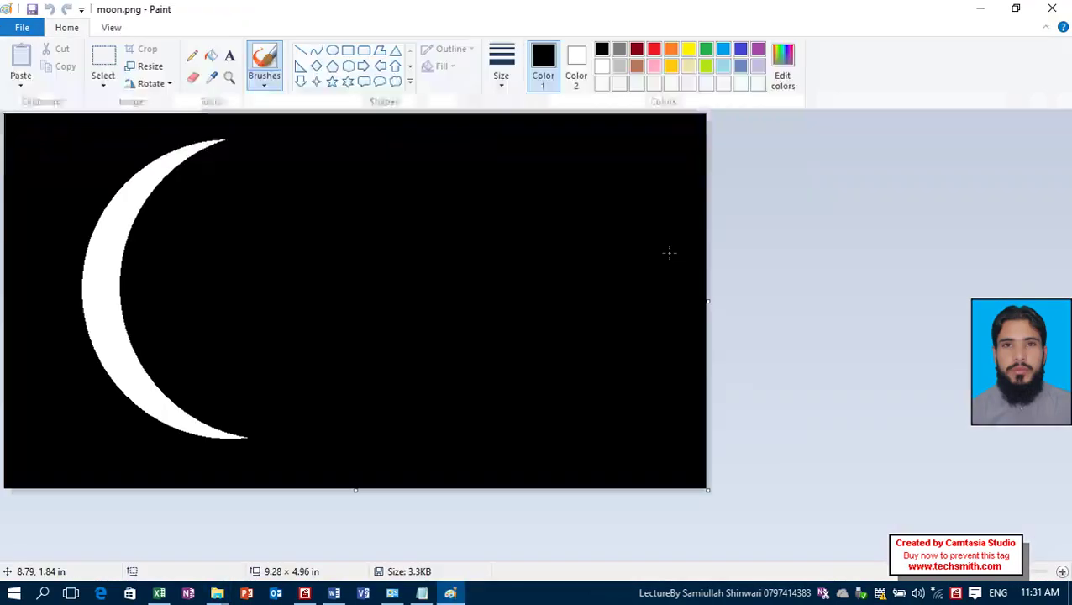
left_click(1052, 8)
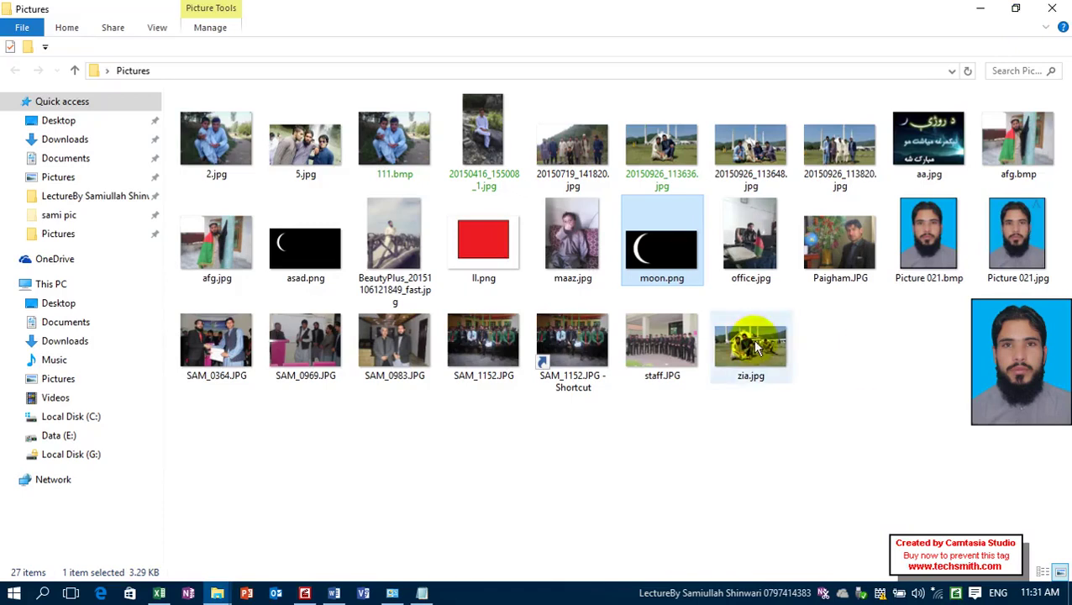
left_click(400, 149)
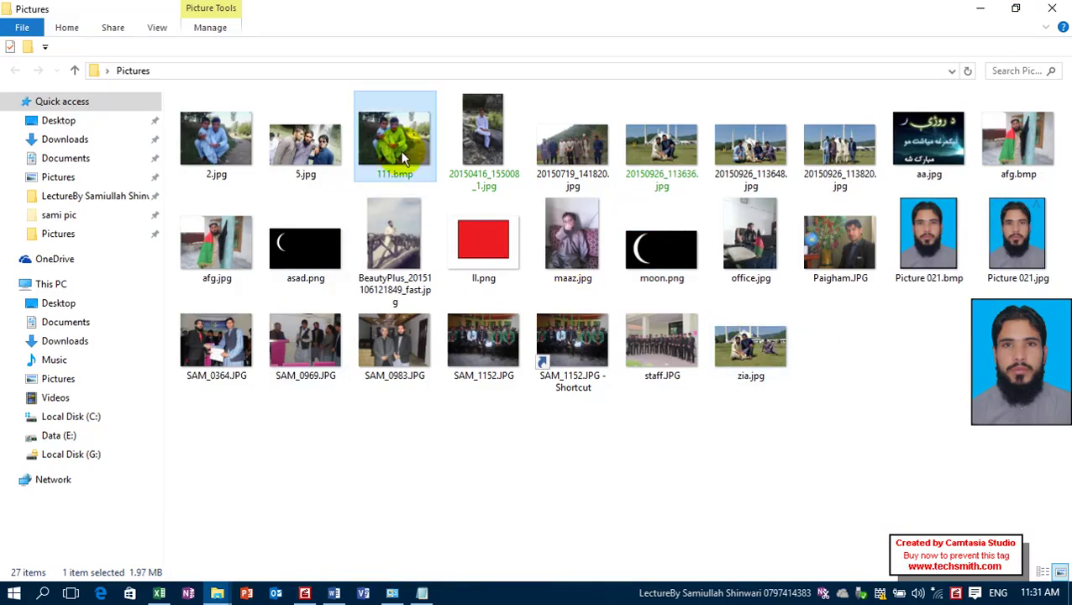
double_click(400, 149)
left_click(1052, 9)
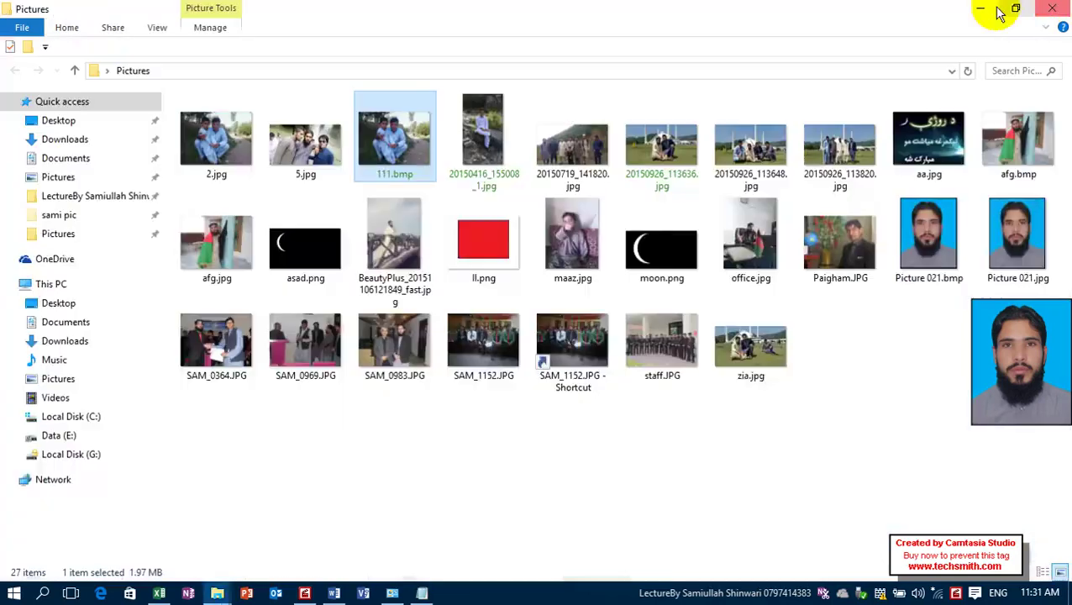
left_click(1051, 9)
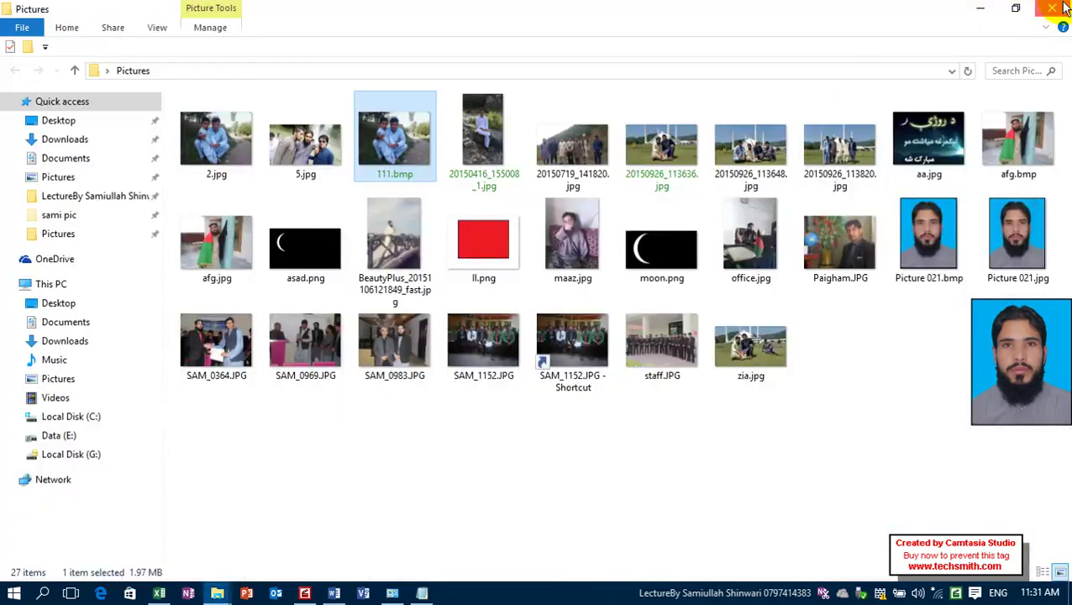
- Switch to Control Panel and set Internet Explorer as the default for all file types and protocols it can open
left_click(393, 593)
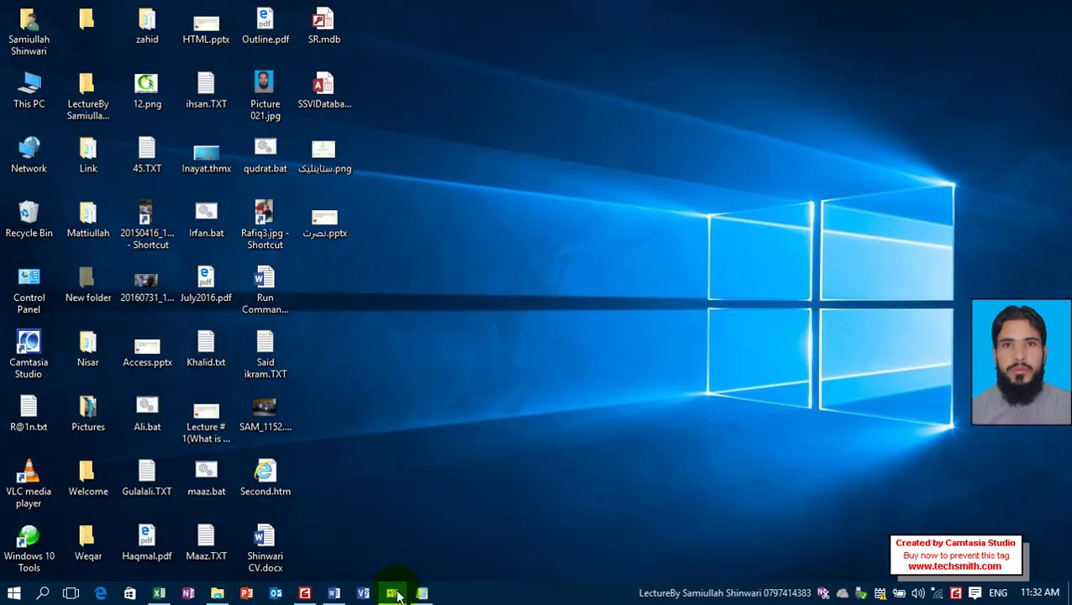
left_click(285, 112)
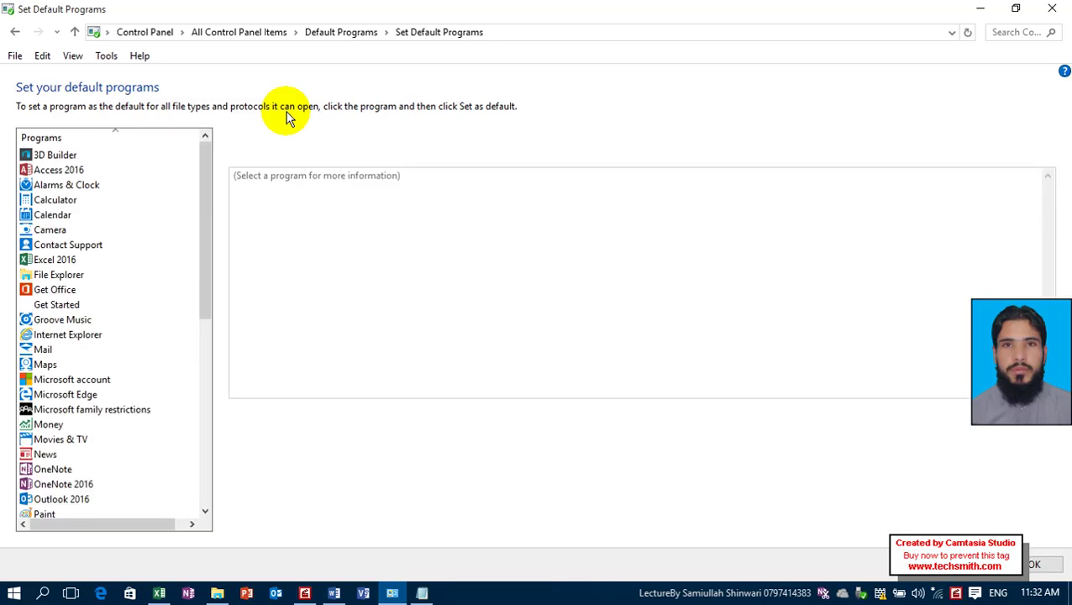
left_click(88, 340)
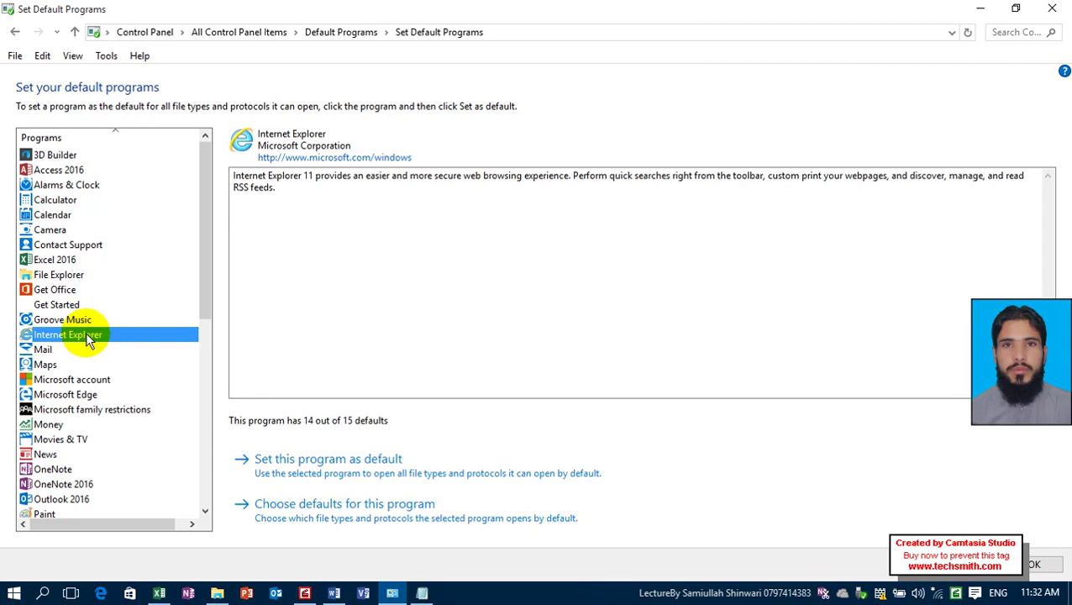
left_click(310, 476)
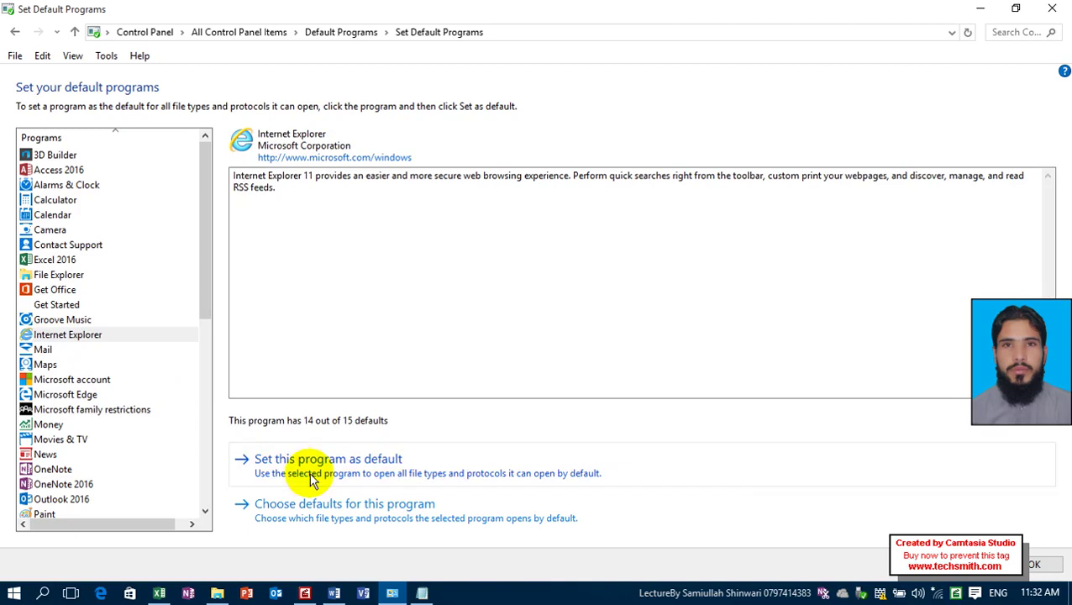
left_click(1030, 562)
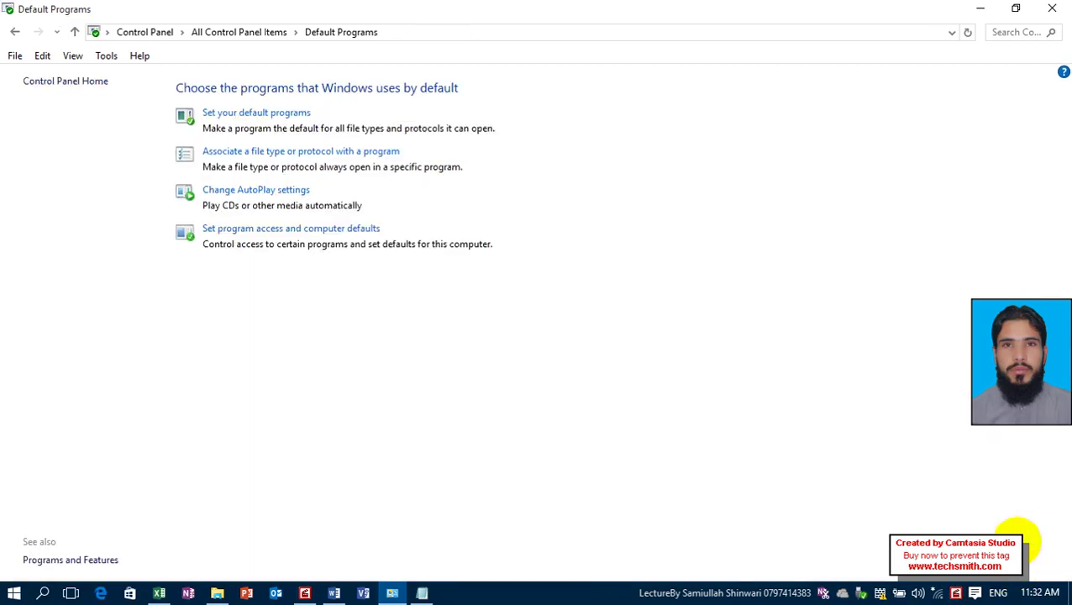
- Reopen the desktop's Pictures folder in File Explorer and open maaz.jpg to check its default program
left_click(980, 9)
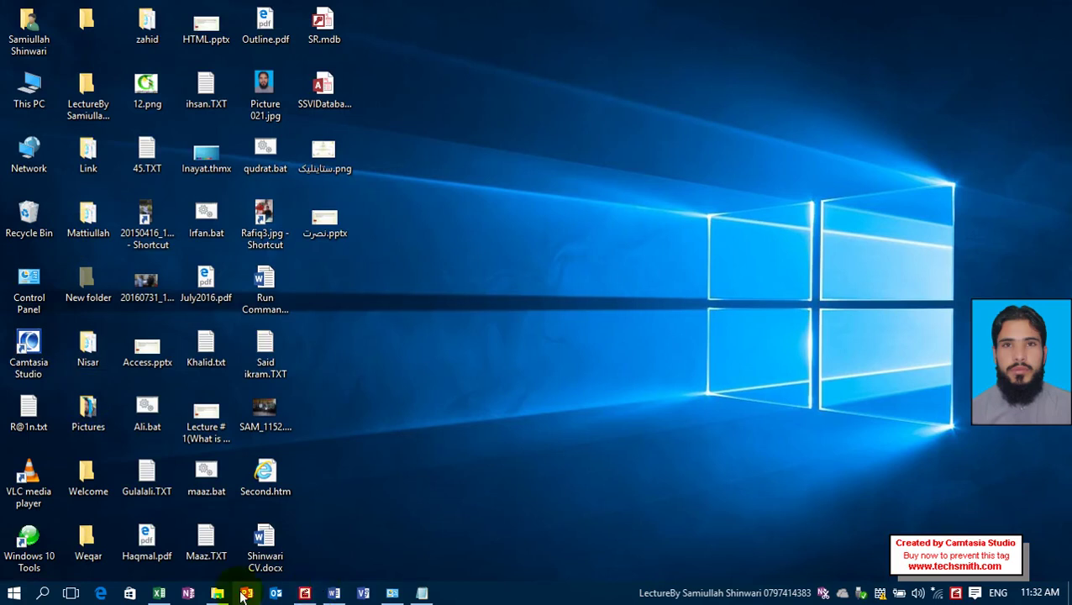
left_click_drag(246, 593, 310, 580)
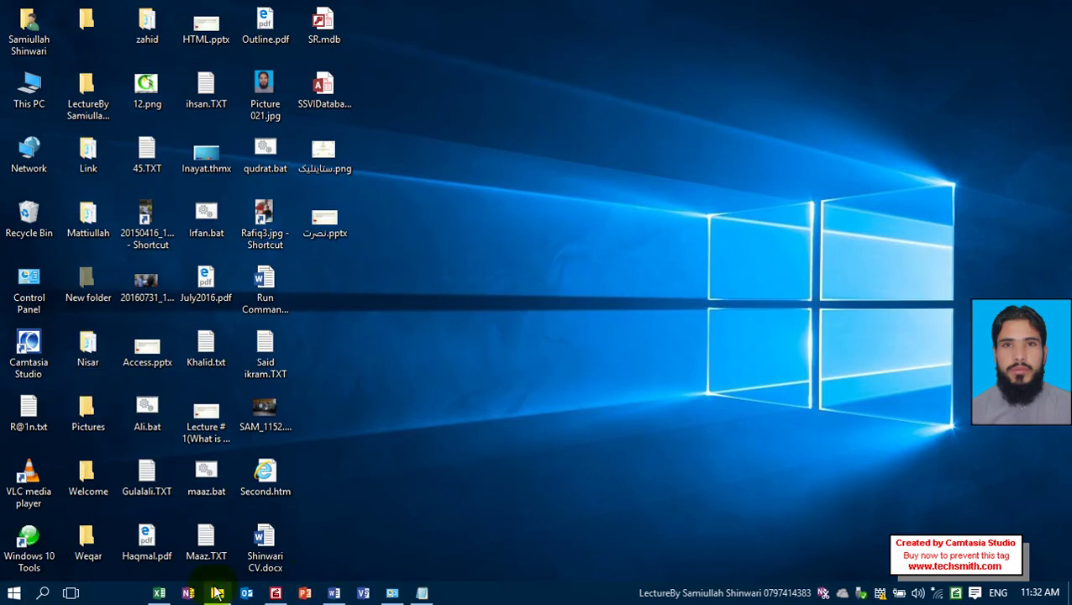
left_click(217, 593)
left_click(372, 177)
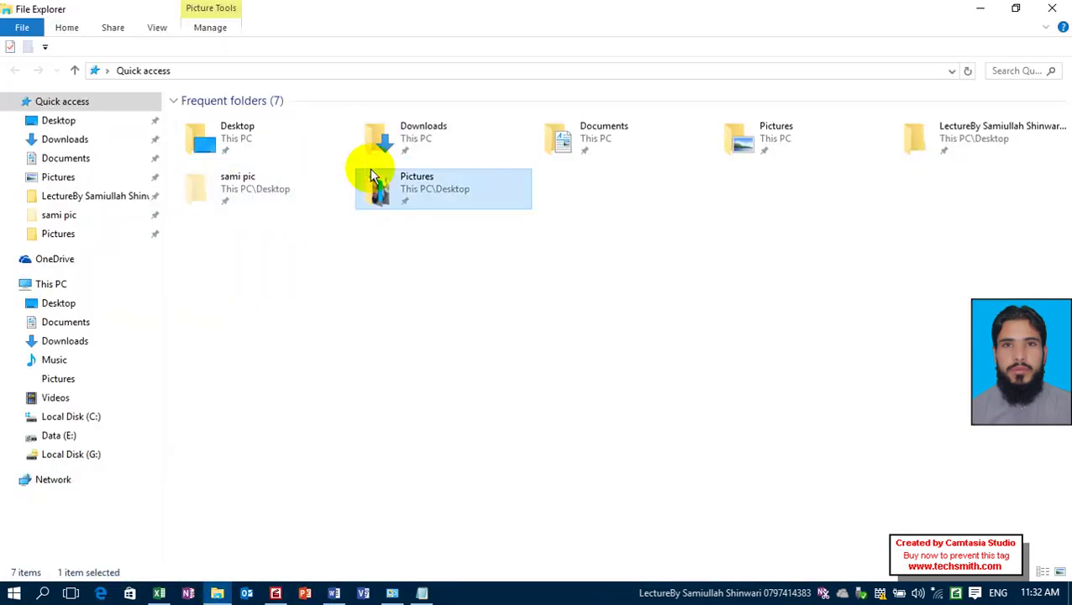
double_click(372, 176)
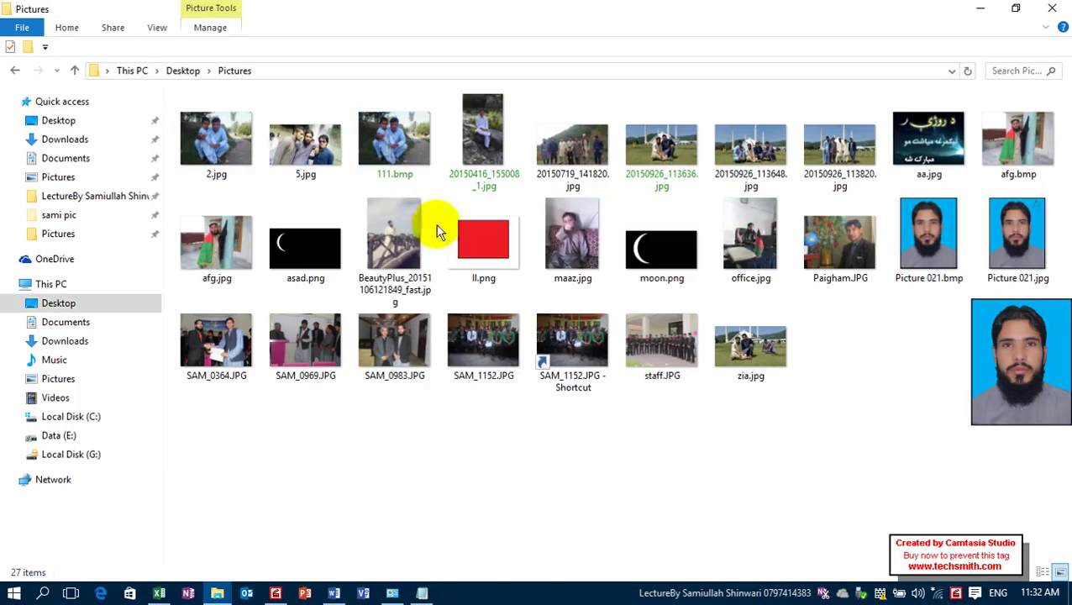
left_click(562, 215)
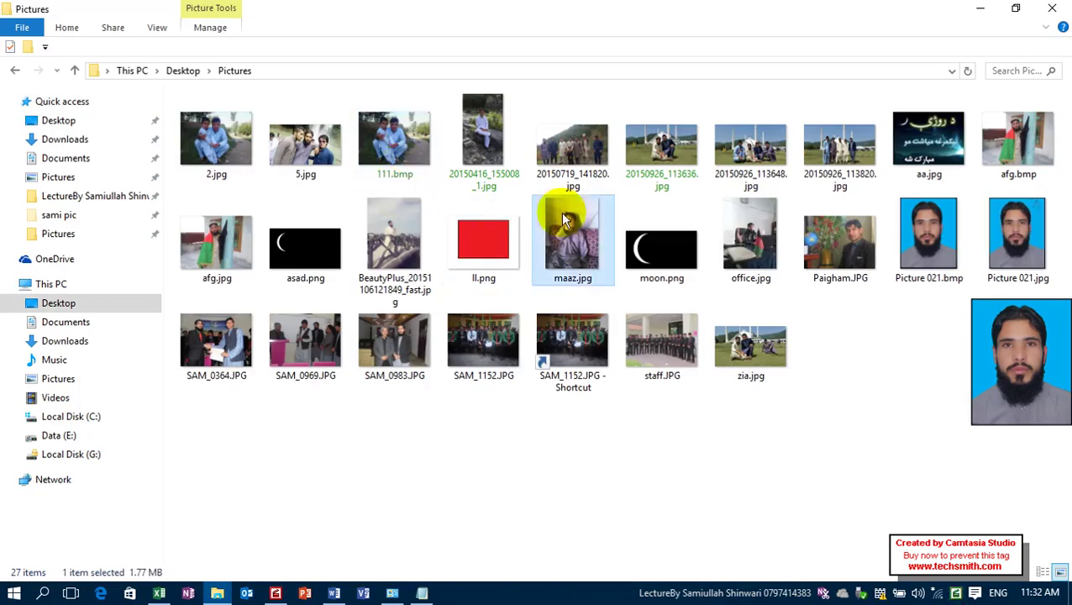
double_click(562, 215)
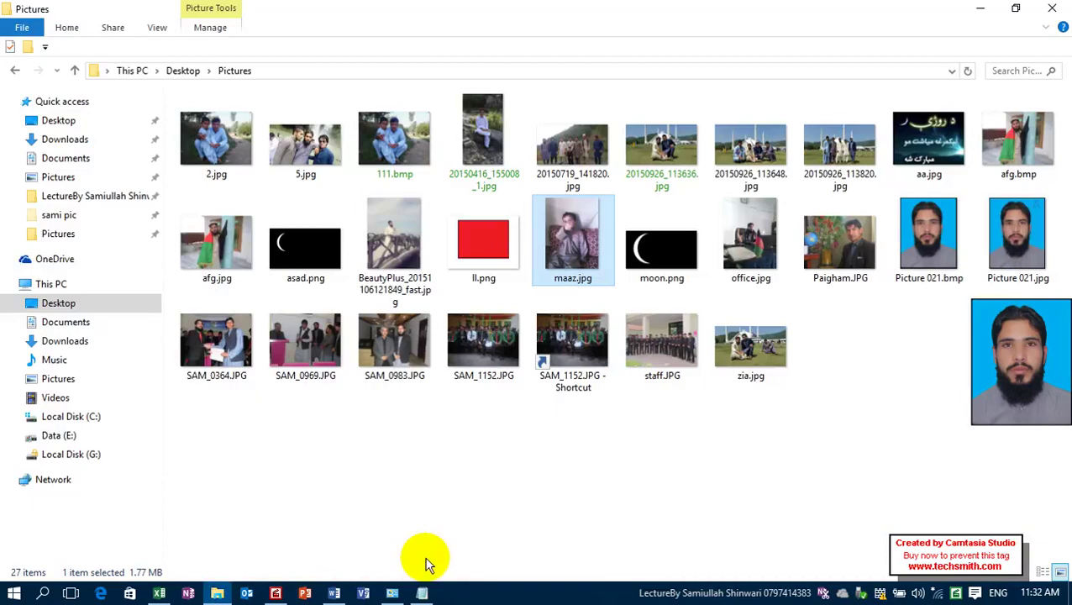
- Return to the default programs list in Control Panel and set Internet Explorer as the default program again
left_click(392, 594)
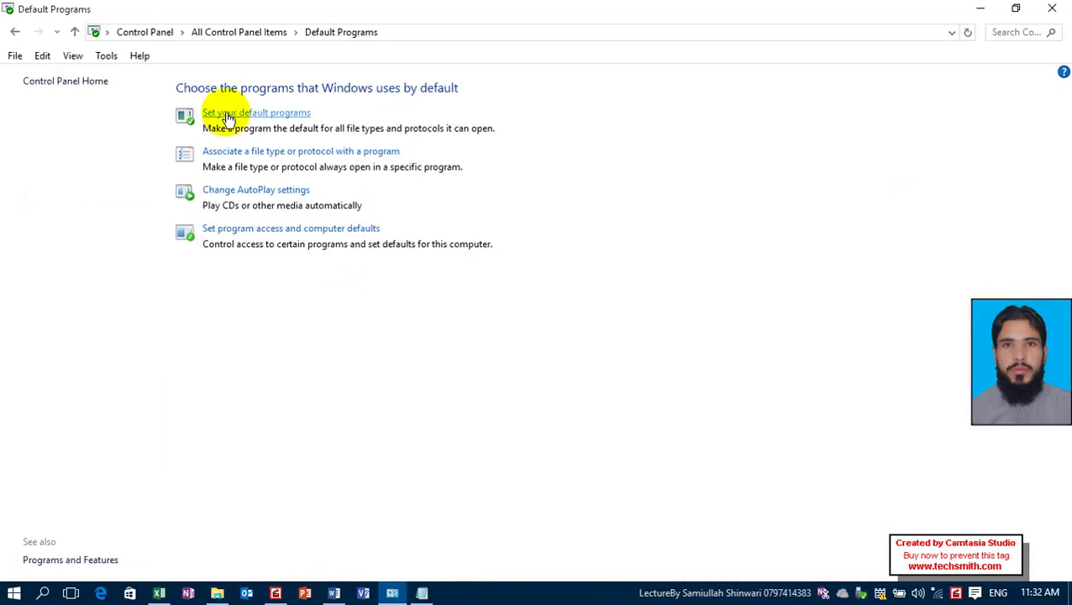
left_click(227, 113)
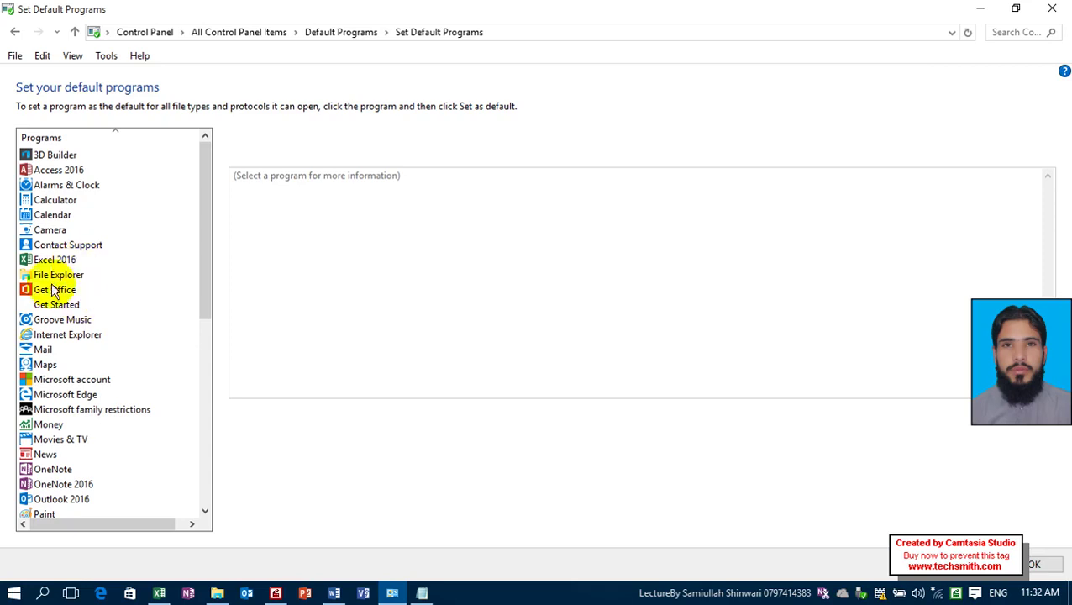
left_click(38, 244)
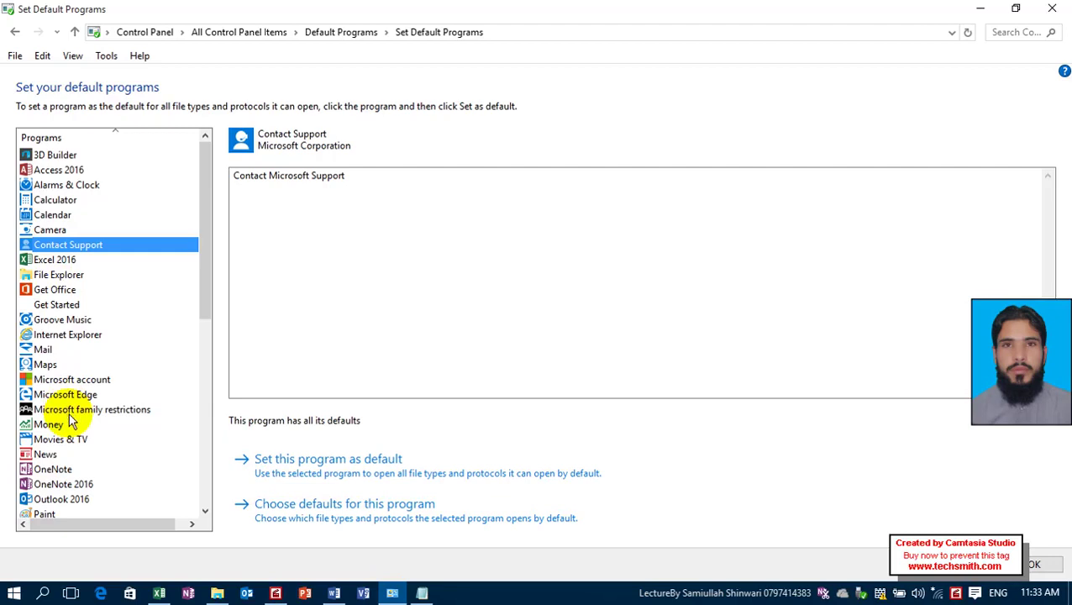
left_click(76, 335)
left_click(378, 465)
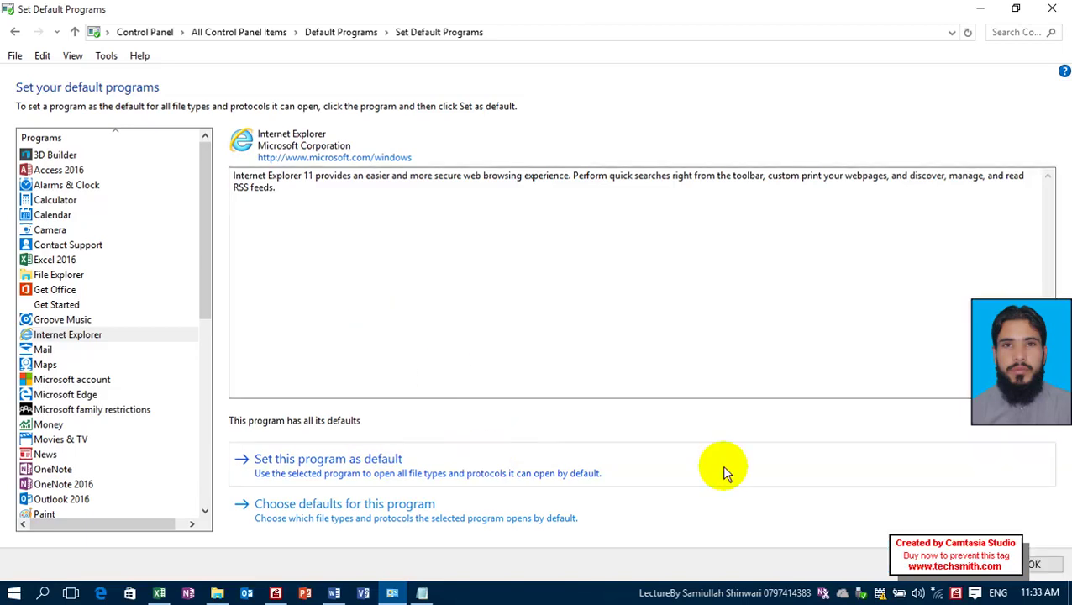
left_click(1032, 562)
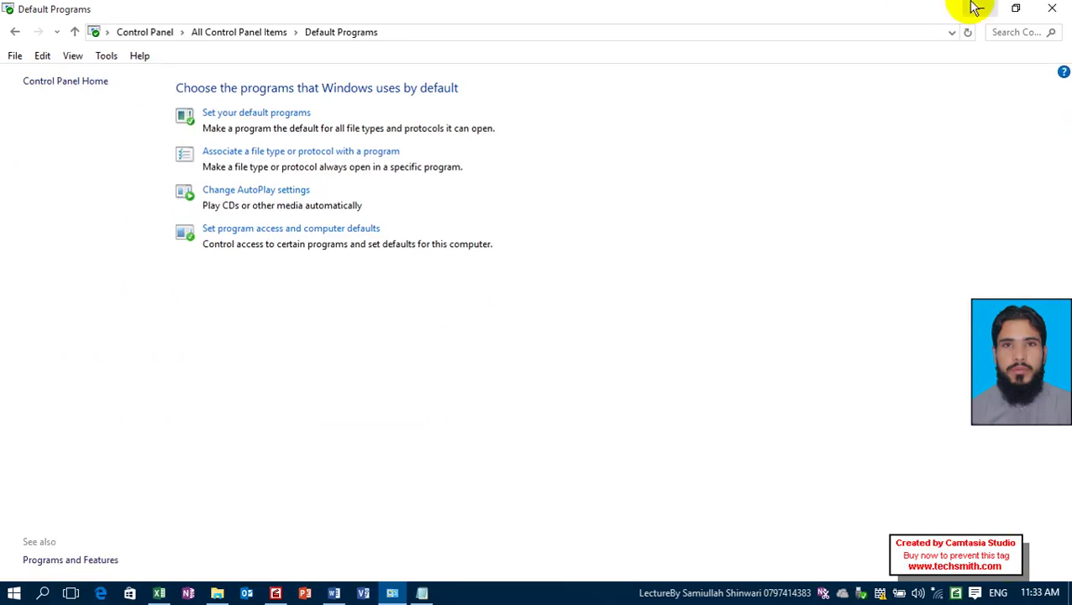
- Minimize Control Panel, open maaz.jpg from the Pictures folder to check its default program, and close the image
left_click(978, 8)
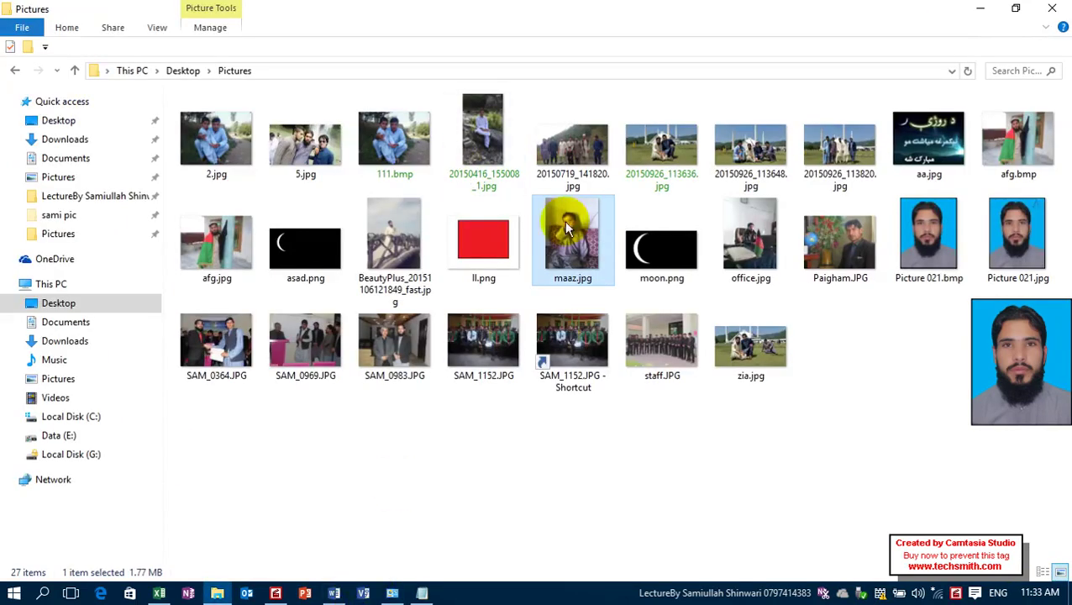
double_click(563, 220)
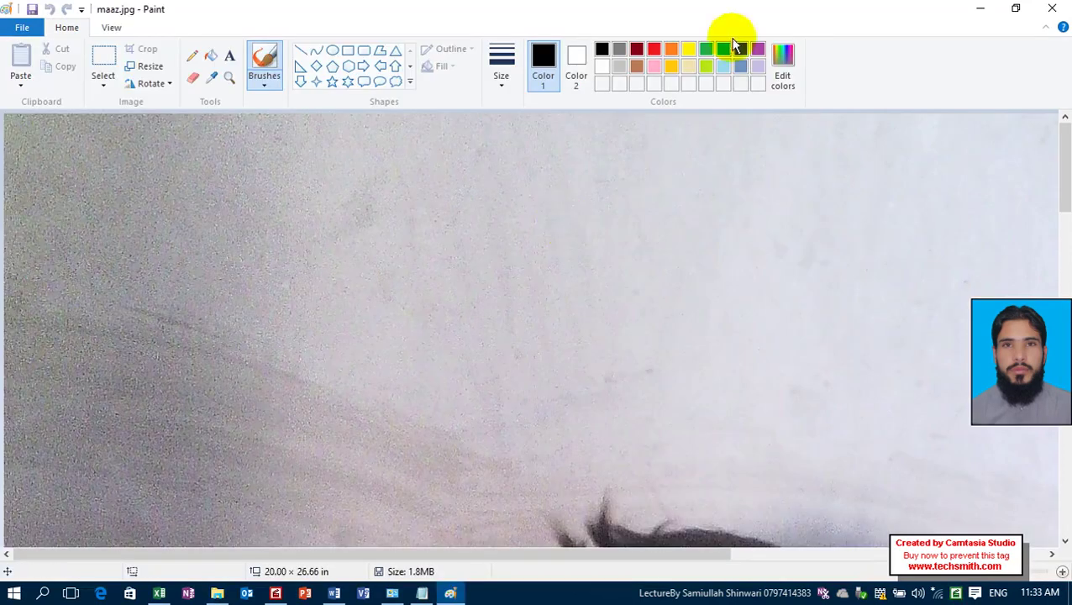
left_click(1051, 9)
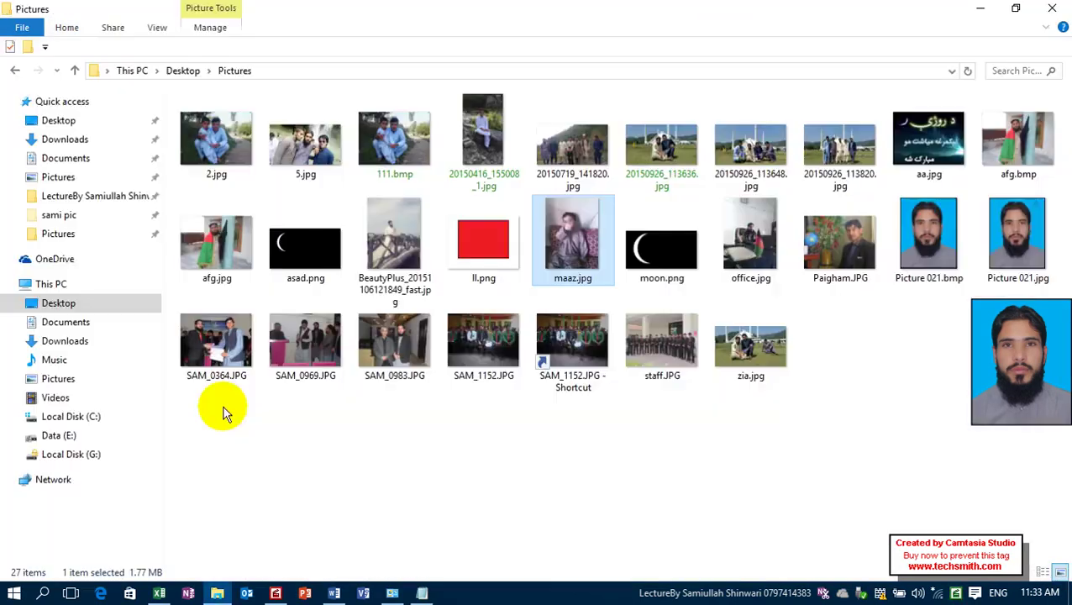
- Switch to Control Panel and set Photos as the default program for all the file types it can open
left_click(387, 593)
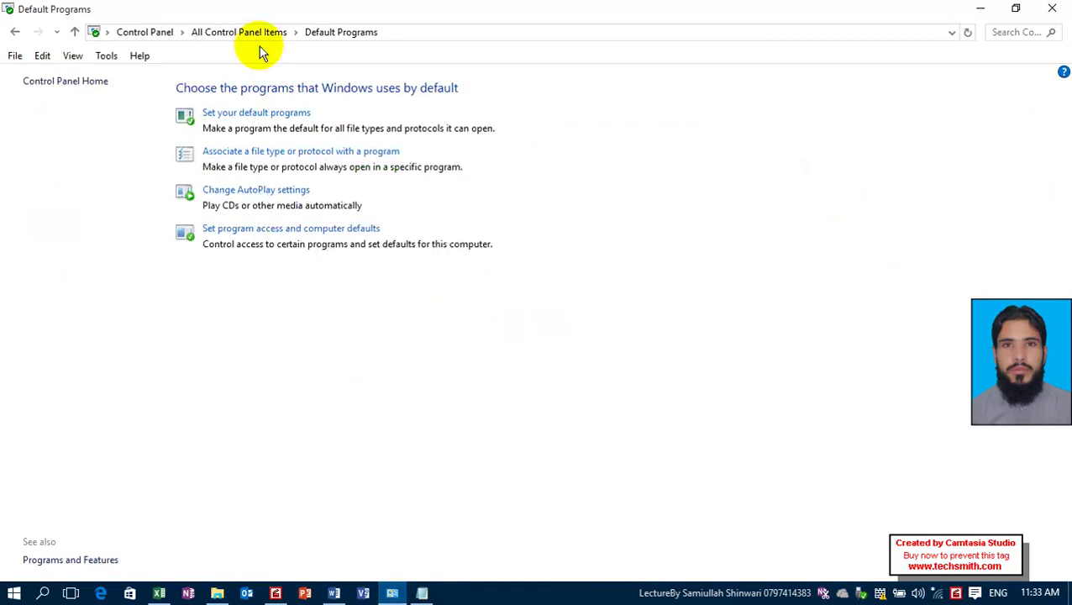
left_click(248, 115)
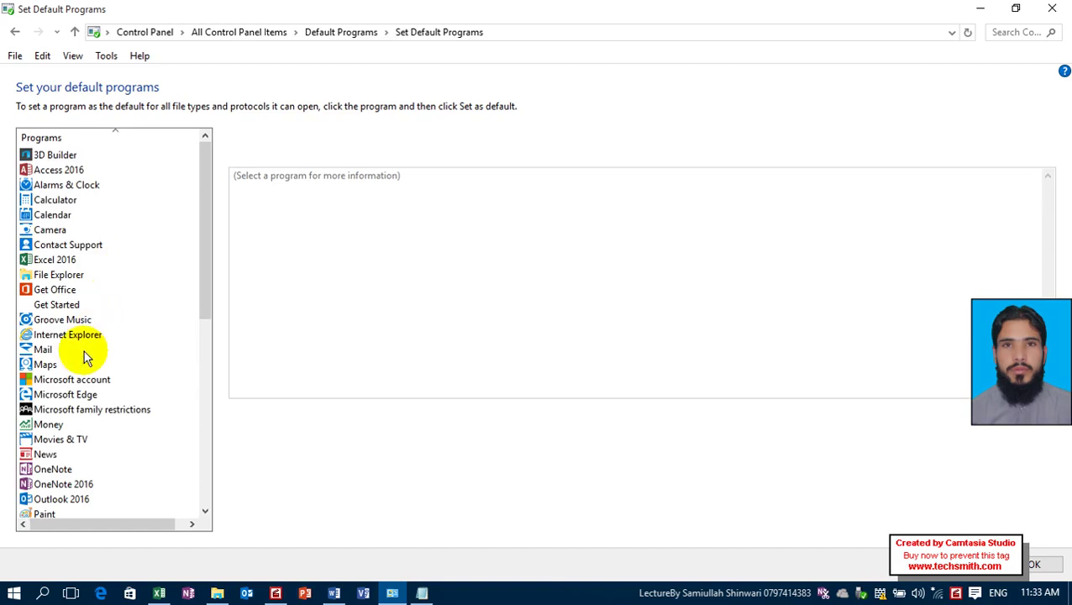
scroll(78, 475, "down", 5)
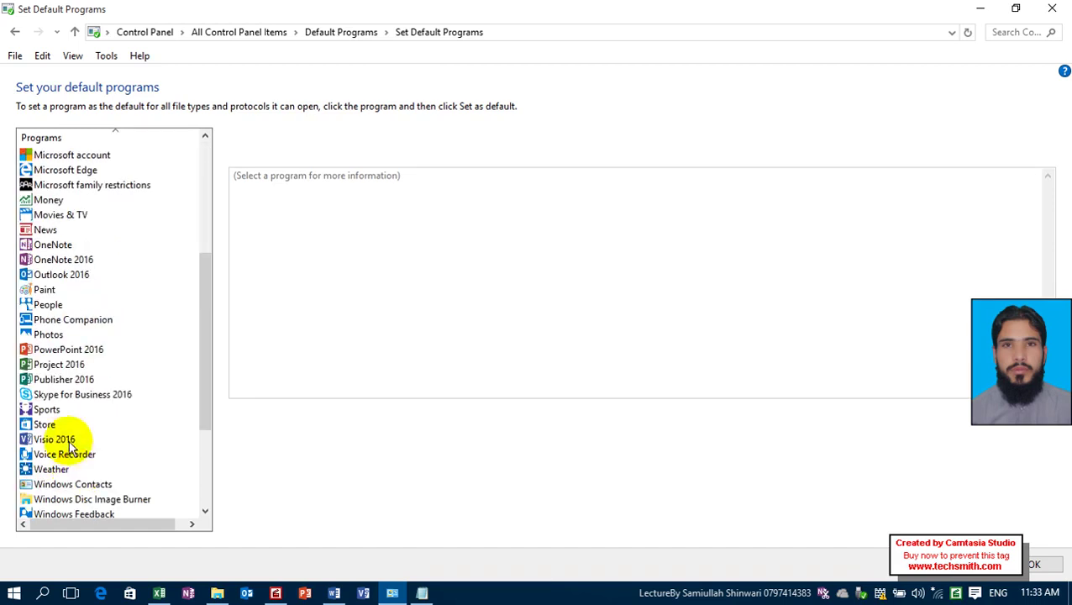
left_click(47, 409)
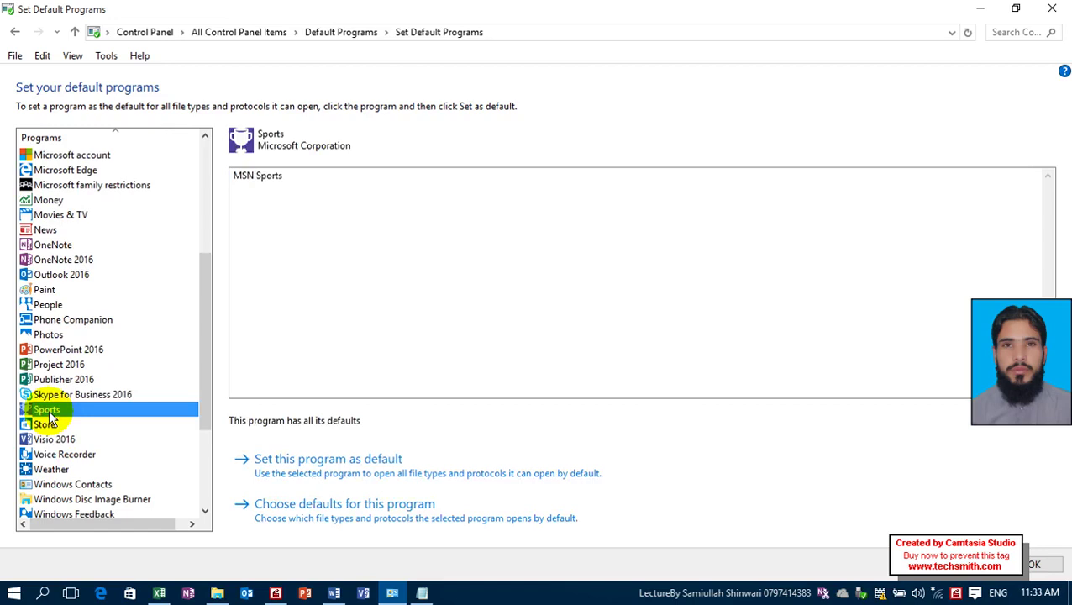
left_click(63, 322)
left_click(63, 333)
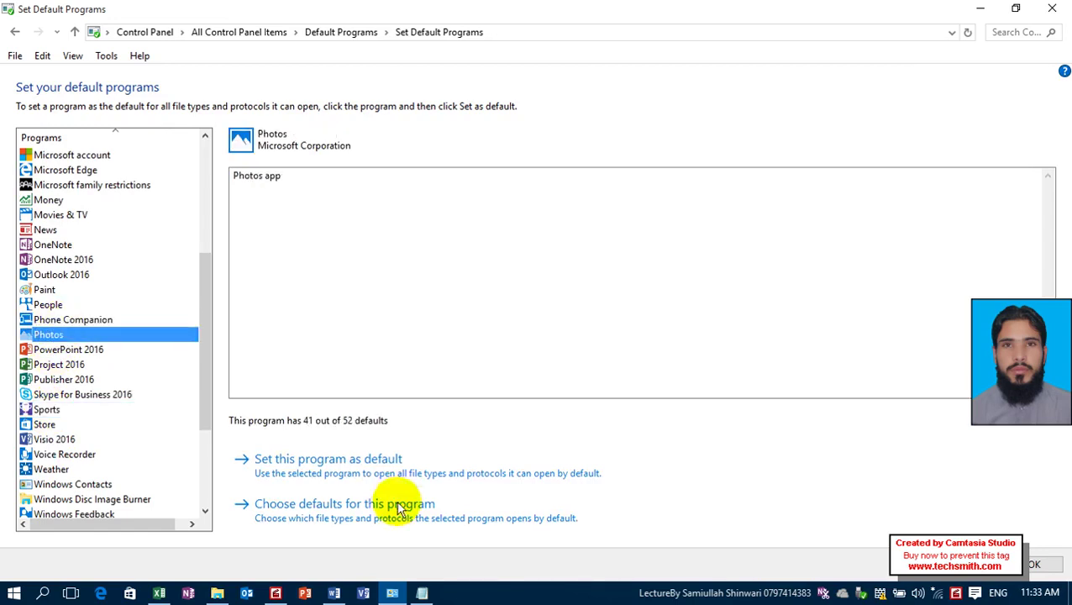
left_click(430, 479)
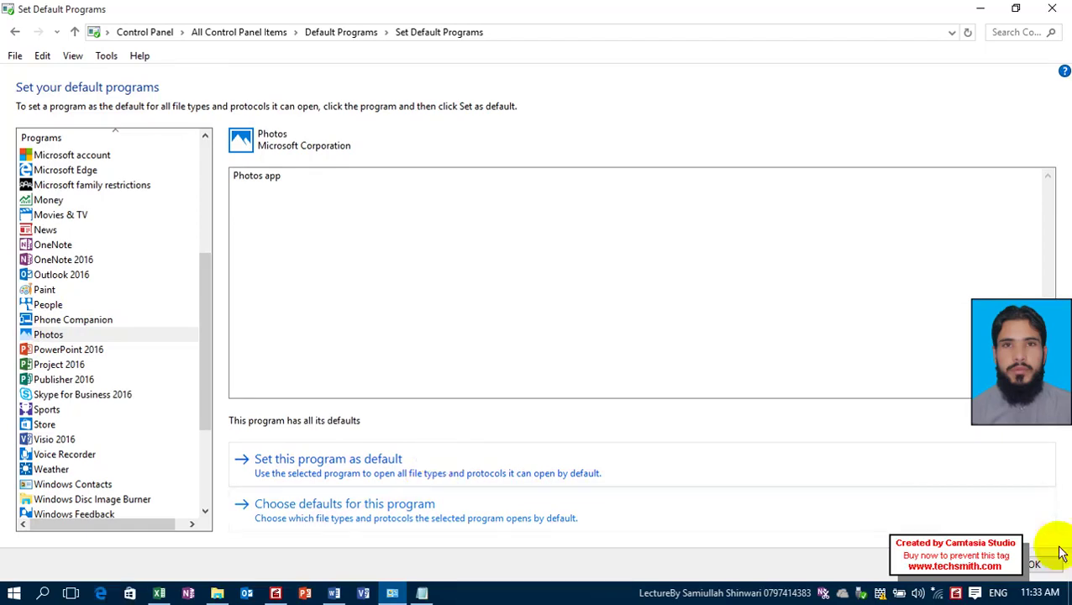
left_click(1039, 564)
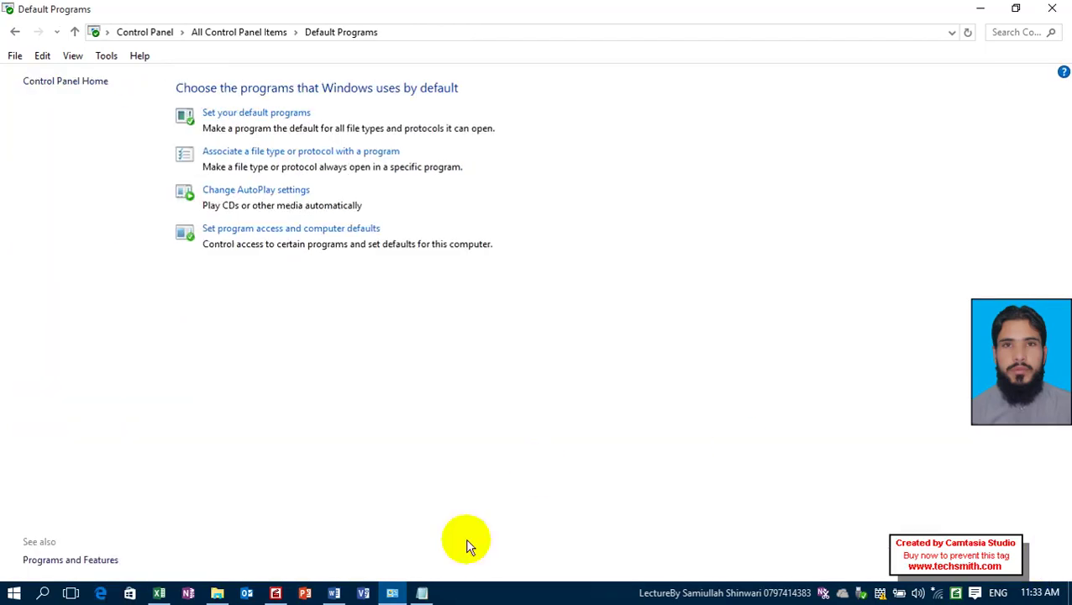
- Minimize Control Panel and open maaz.jpg from the Pictures folder to test the Photos default
left_click(396, 595)
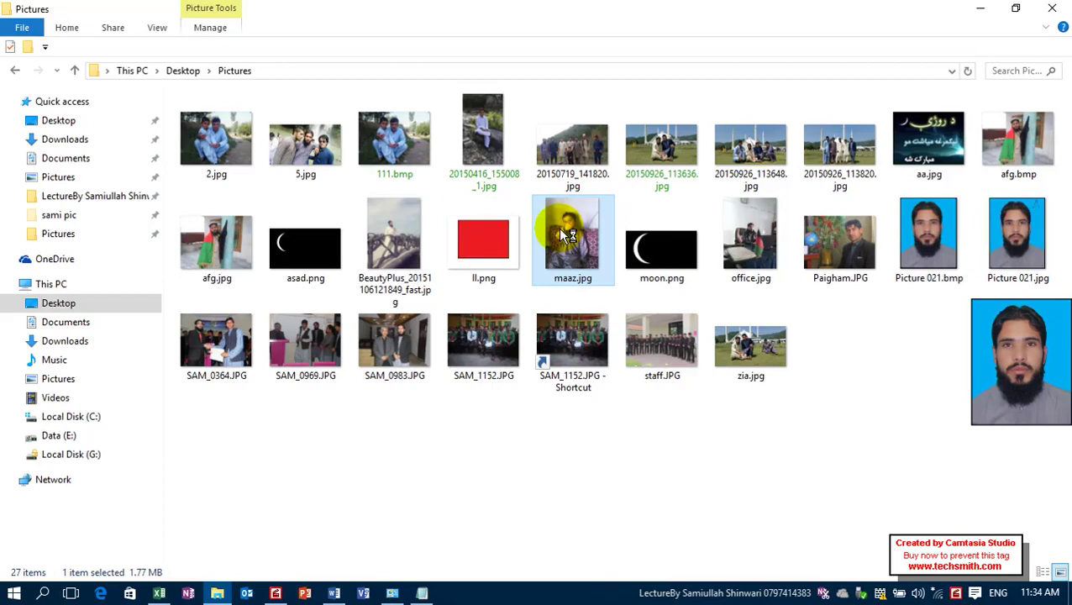
mouse_move(558, 226)
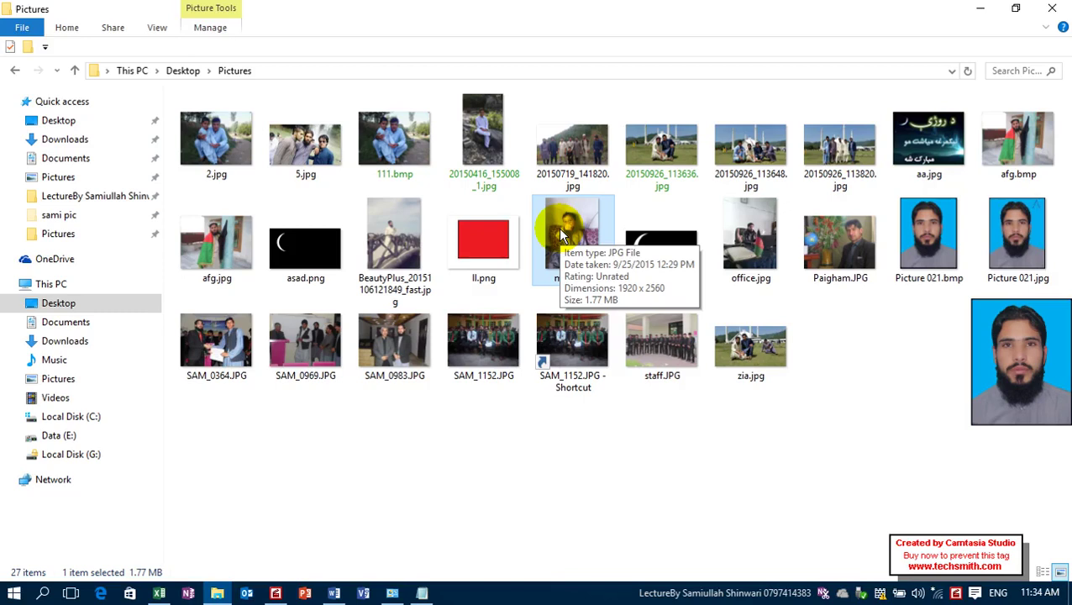
double_click(558, 226)
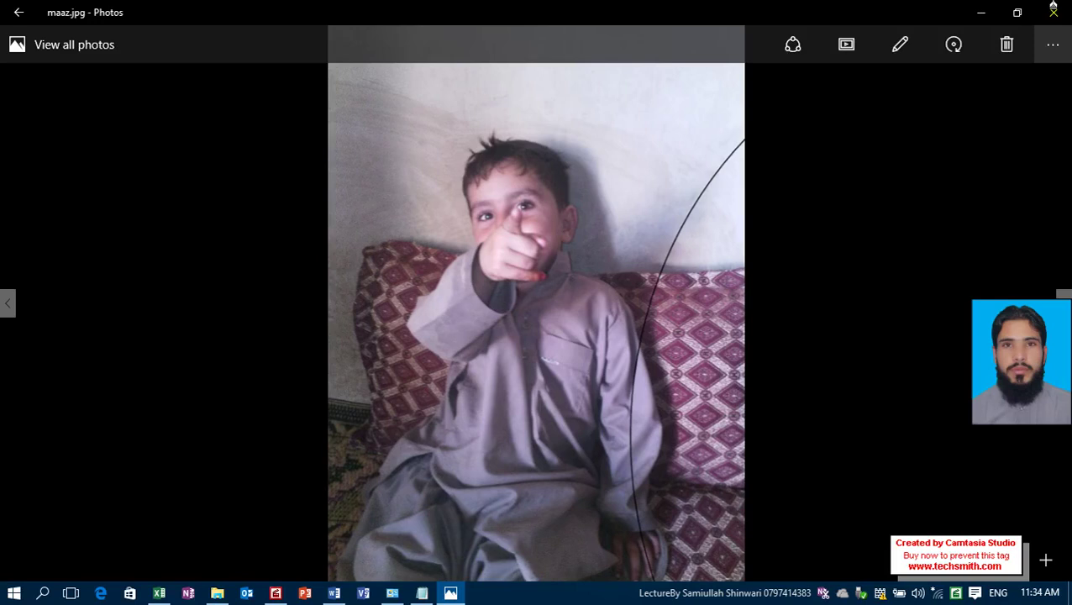
- Close maaz.jpg, open moon.png from the Pictures folder to test the Photos default, and close the image
left_click(1053, 10)
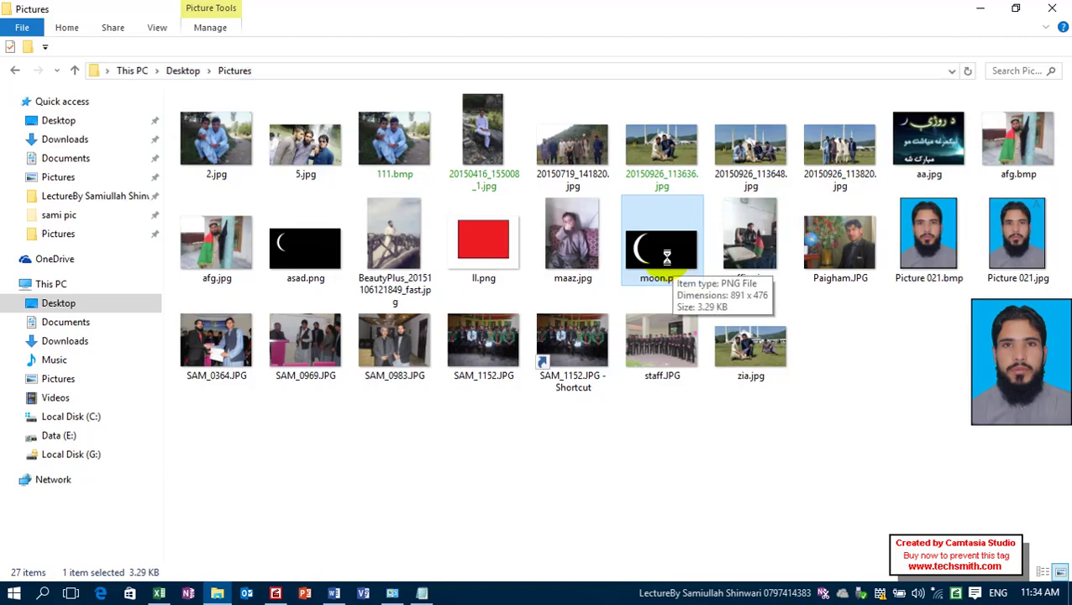
key("Left")
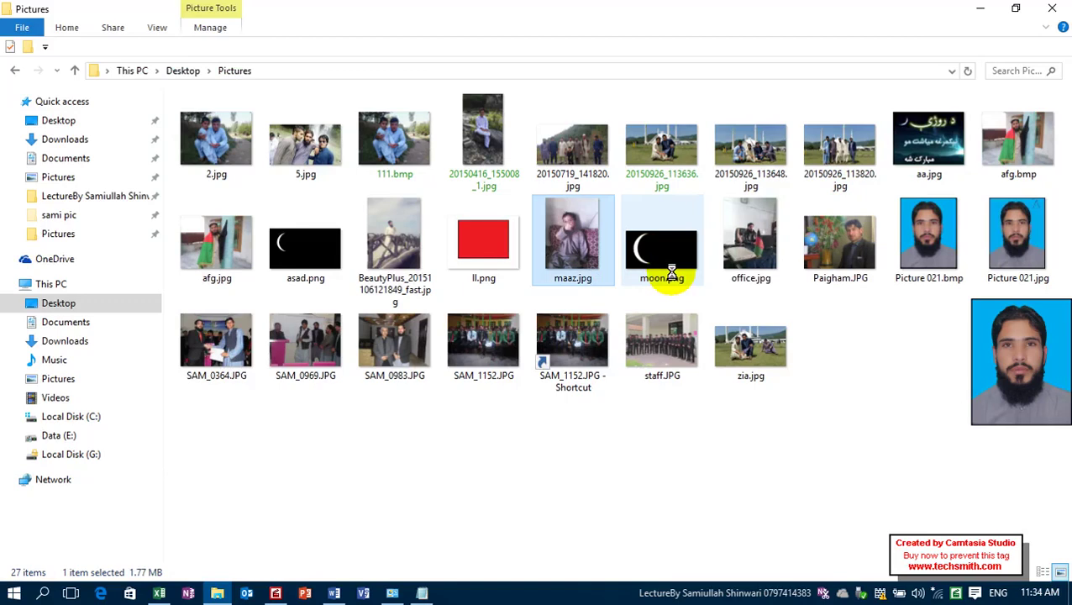
key("Right")
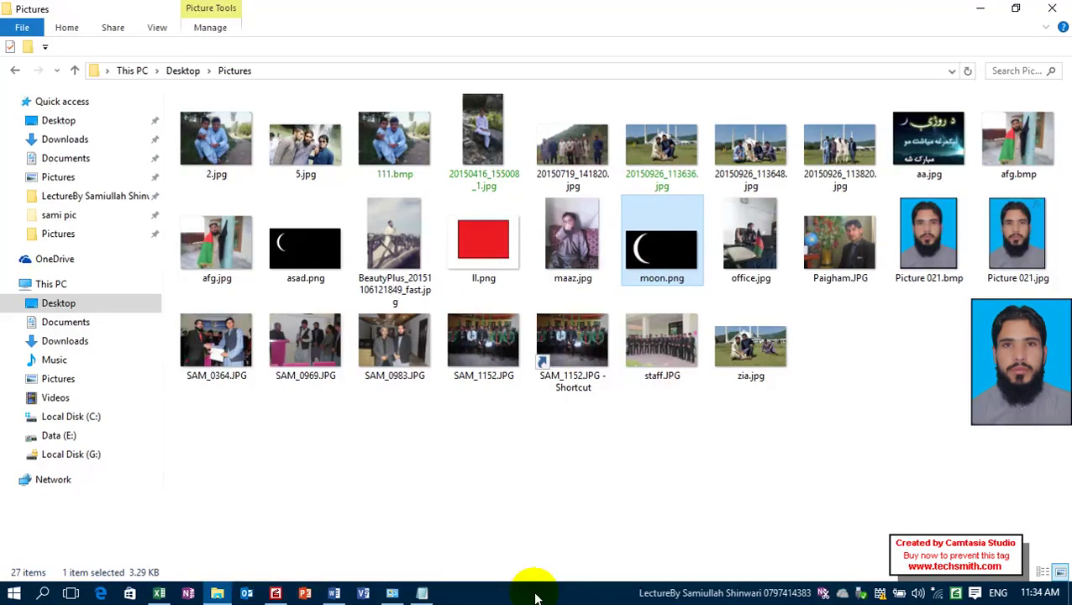
key("Return")
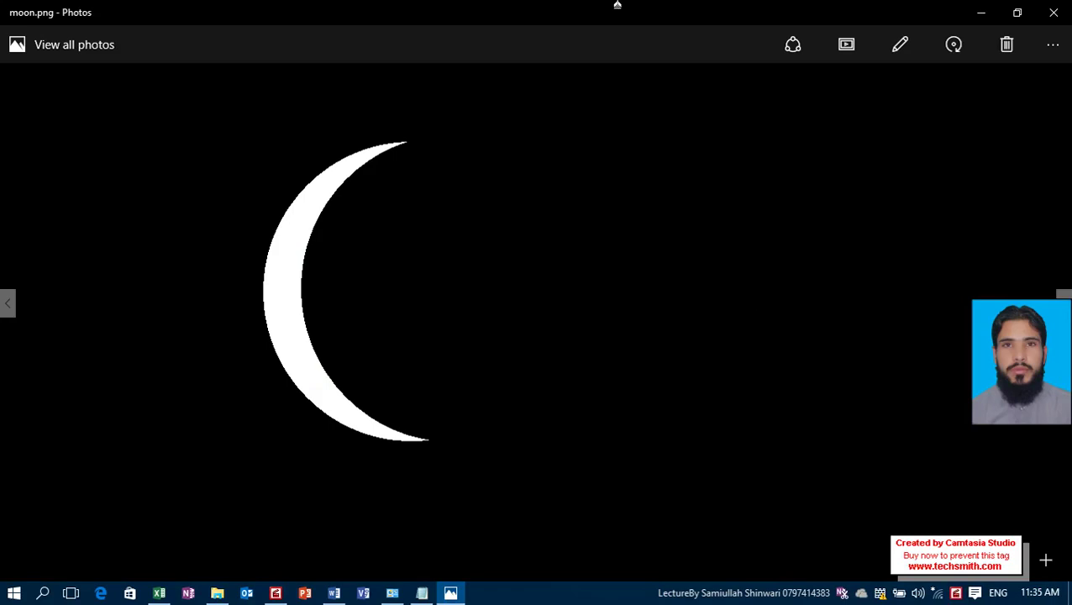
left_click(1053, 12)
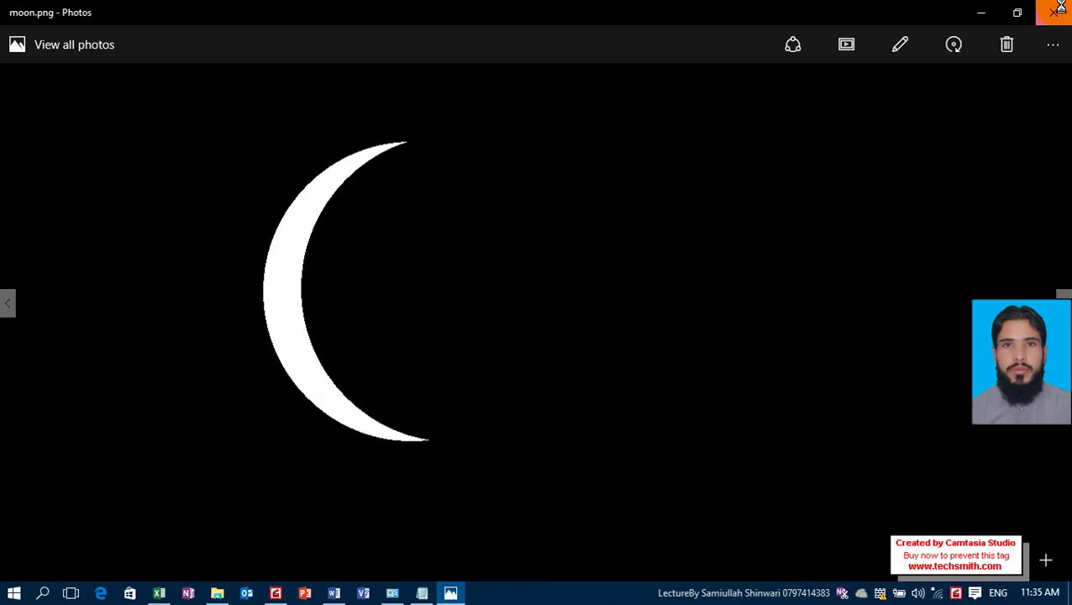
- Switch to Default Programs, review the image extensions listed in Notepad, and open the page for associating a file type with a program
left_click(401, 594)
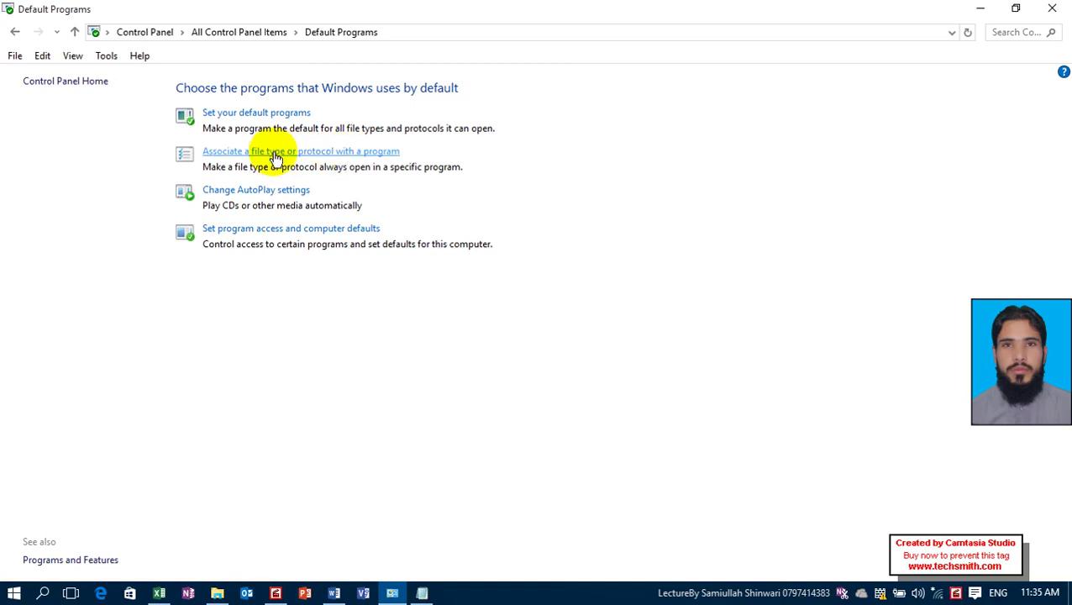
left_click(418, 593)
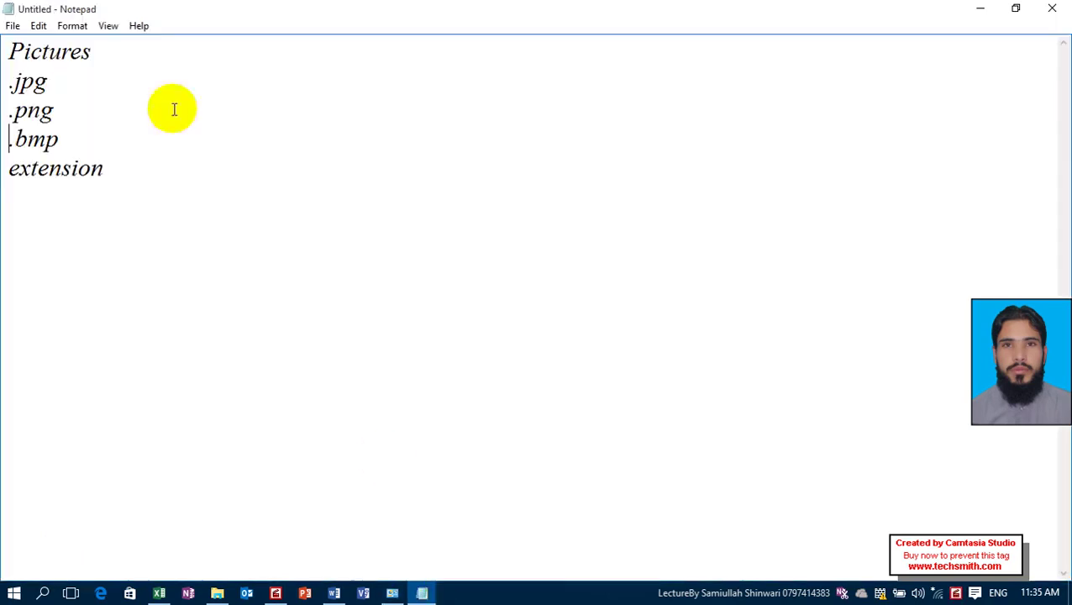
left_click_drag(59, 135, 6, 94)
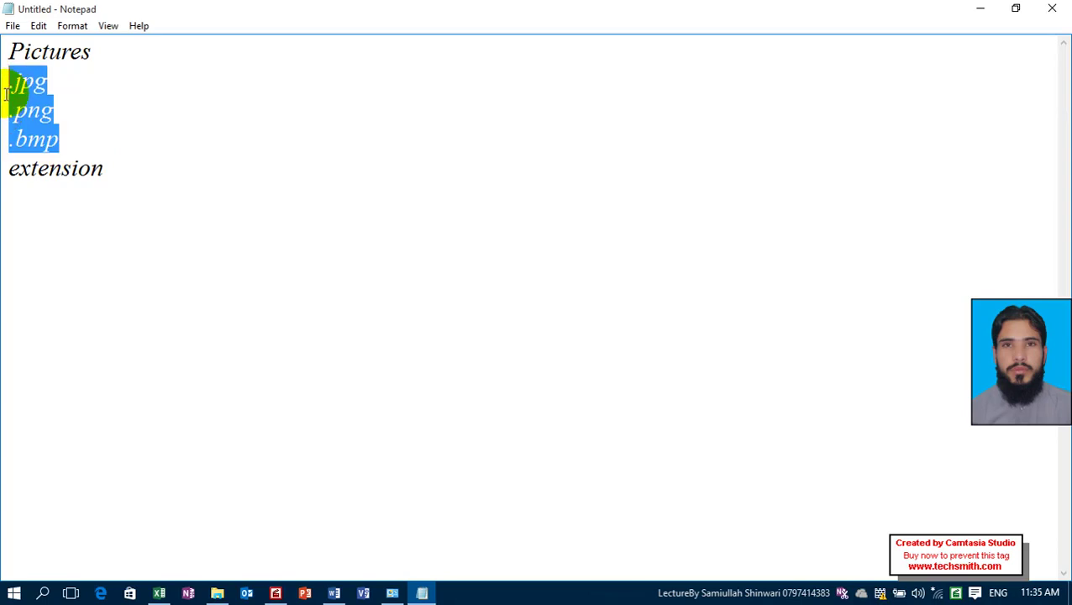
left_click(979, 8)
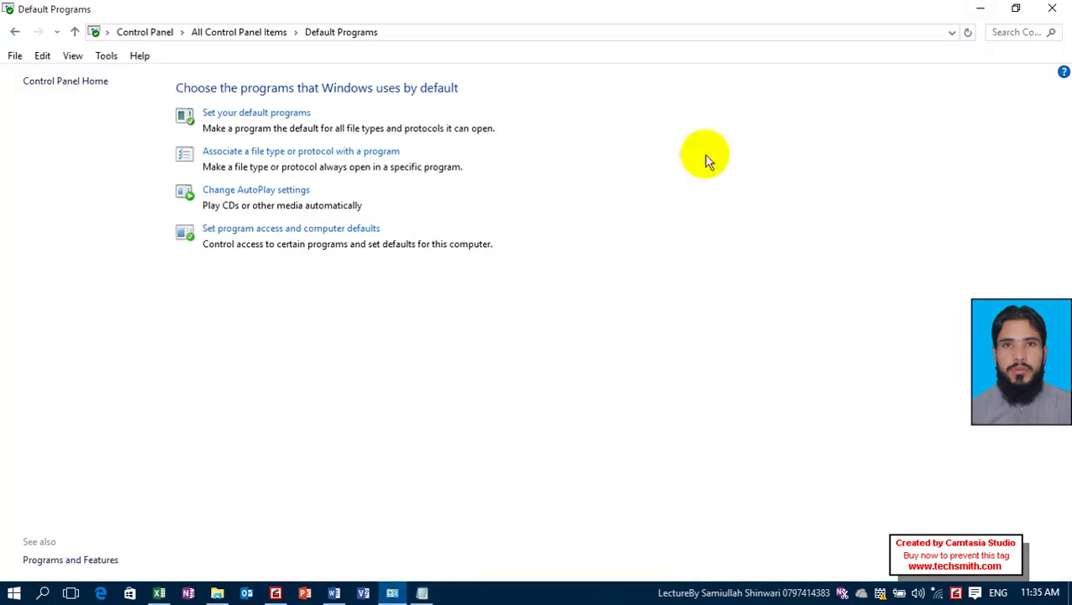
left_click(311, 152)
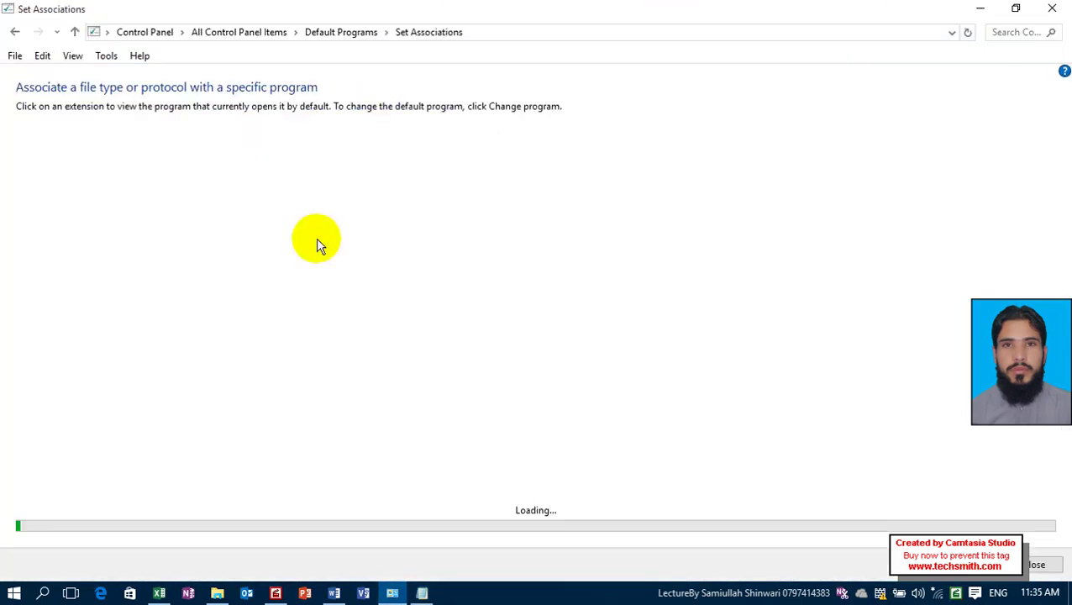
- Restore the Notepad list to a smaller window over the associations page and point out the .jpg, .png and .bmp entries
left_click(422, 594)
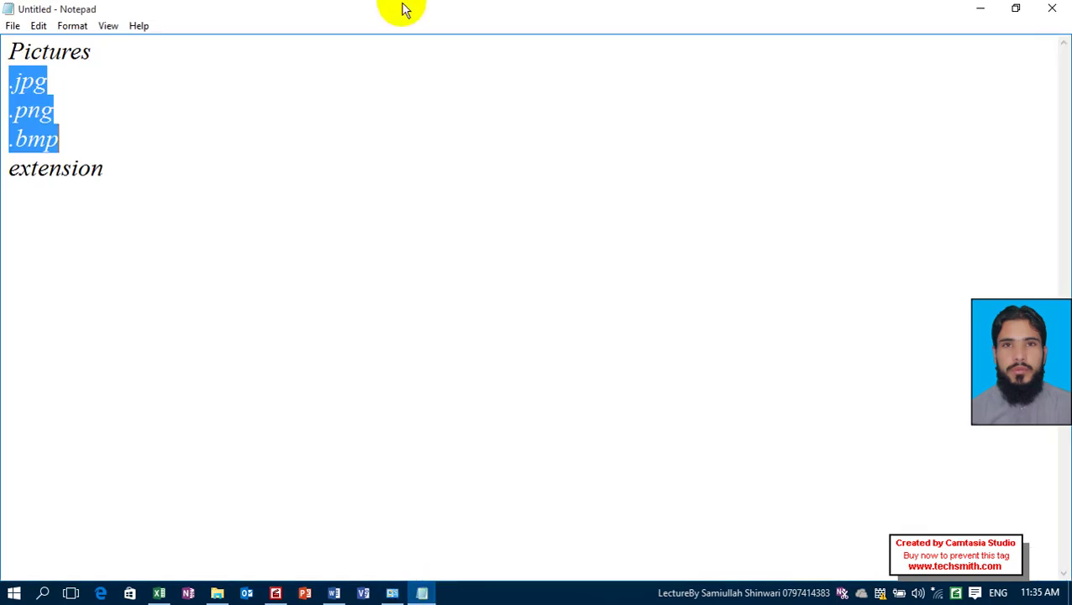
double_click(402, 8)
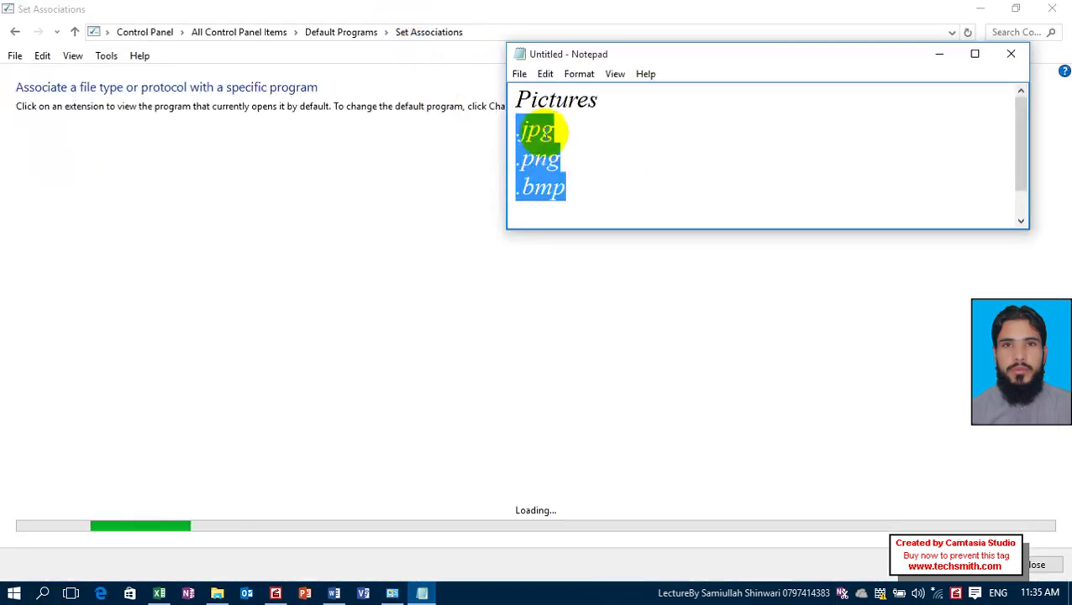
left_click(546, 132)
double_click(541, 132)
left_click(570, 158)
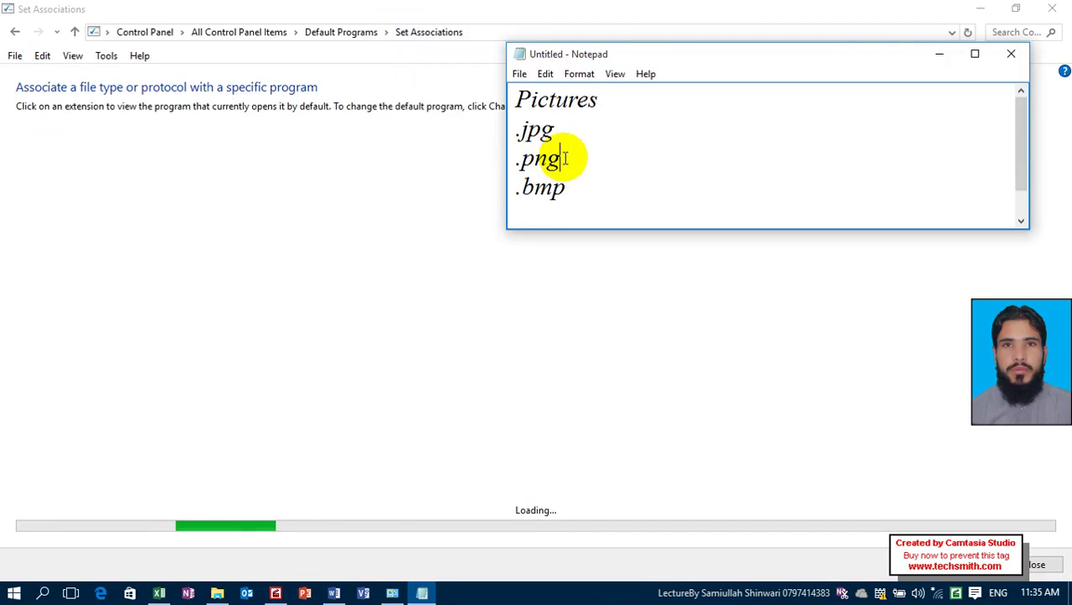
double_click(569, 158)
left_click(562, 186)
double_click(537, 189)
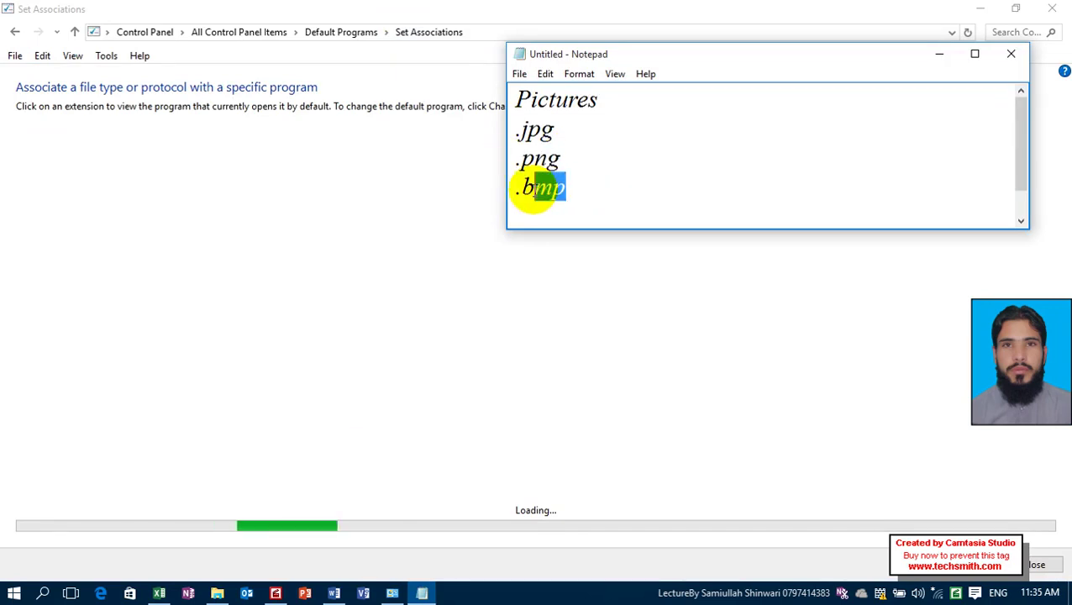
- Add "(Paint)" after .jpg in the Notepad list
left_click(578, 138)
type("(")
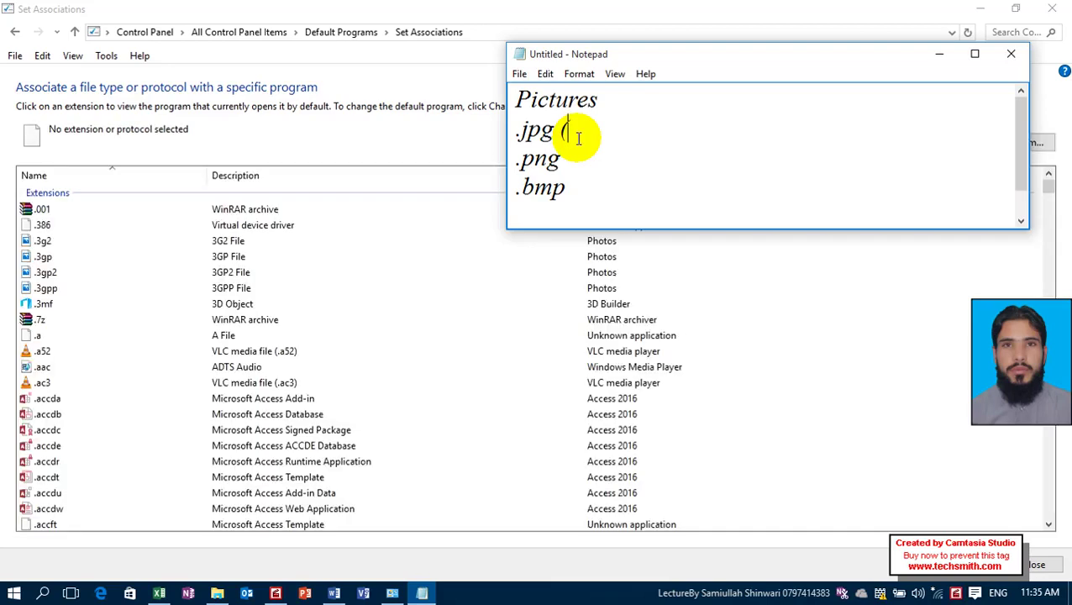
type("Paint)")
key("Return")
key("Return")
key("Return")
key("Return")
key("Return")
key("Return")
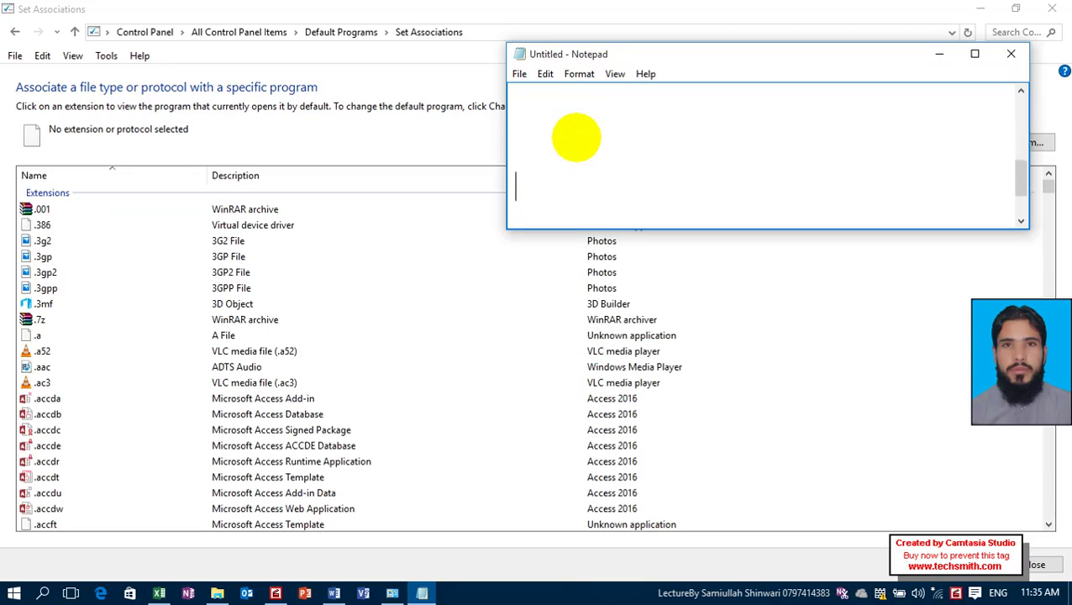
type(".bmp")
key("Return")
type("extension")
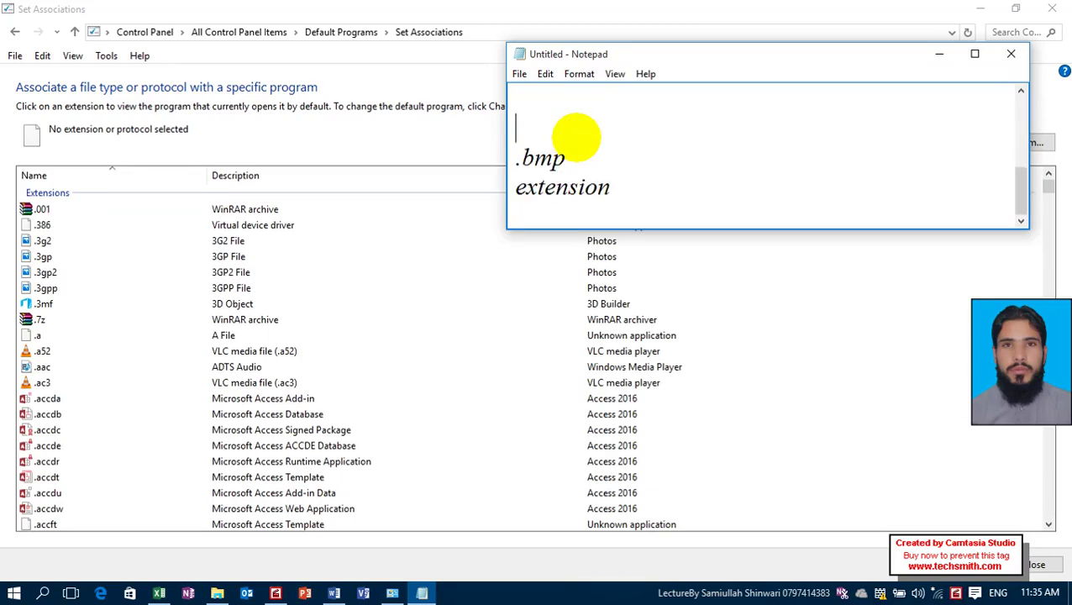
key("BackSpace")
key("BackSpace")
key("BackSpace")
key("BackSpace")
- Add "(internet explorer)" after .png in the Notepad list, and highlight the Paint note beside .jpg
type(".png")
type("(")
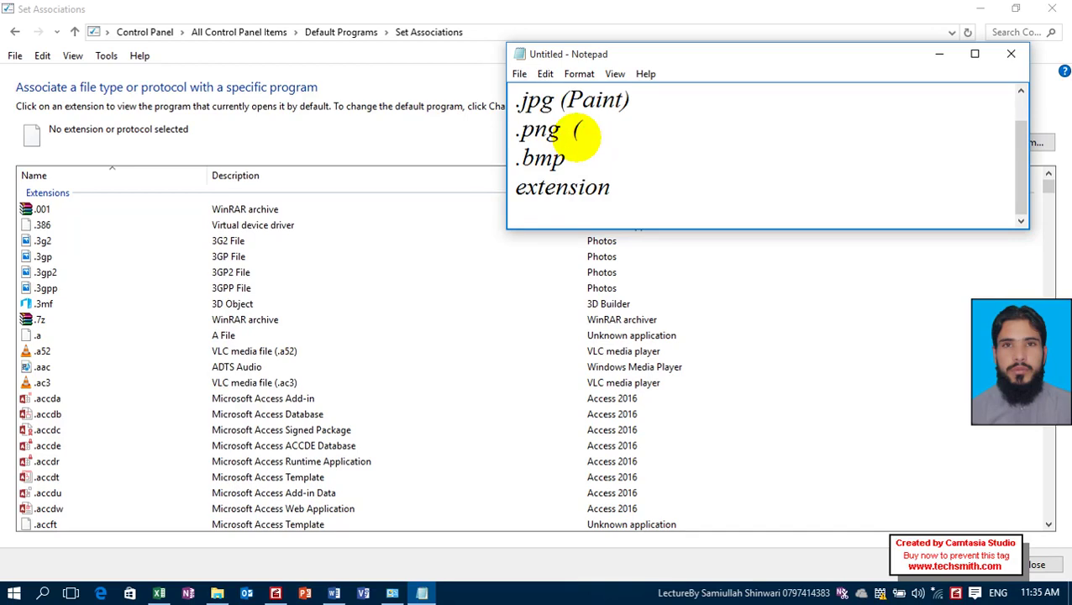
type("internet explorer)")
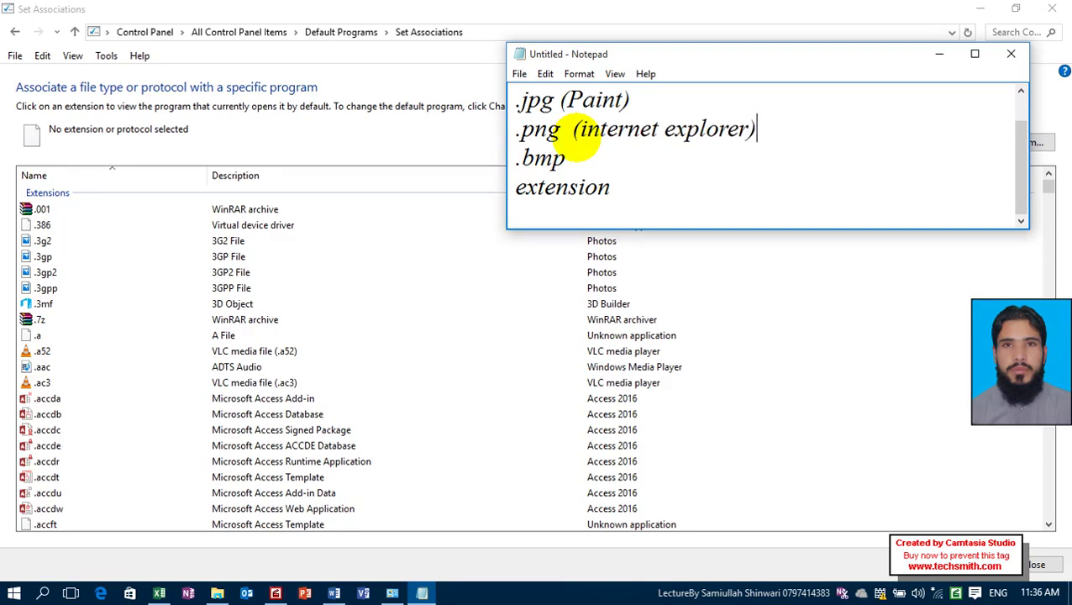
left_click(586, 145)
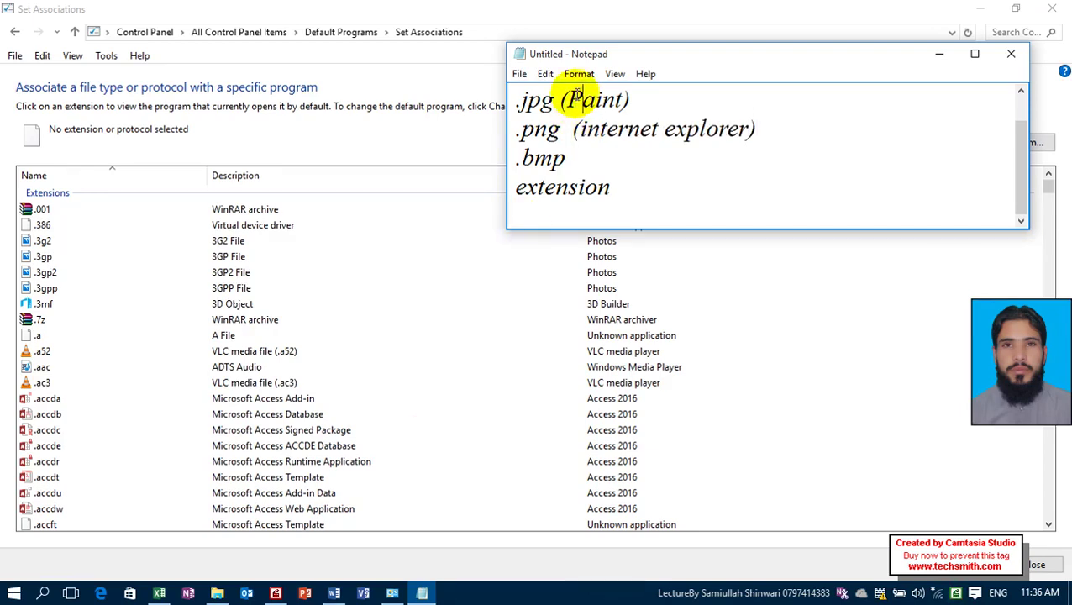
left_click_drag(569, 99, 617, 99)
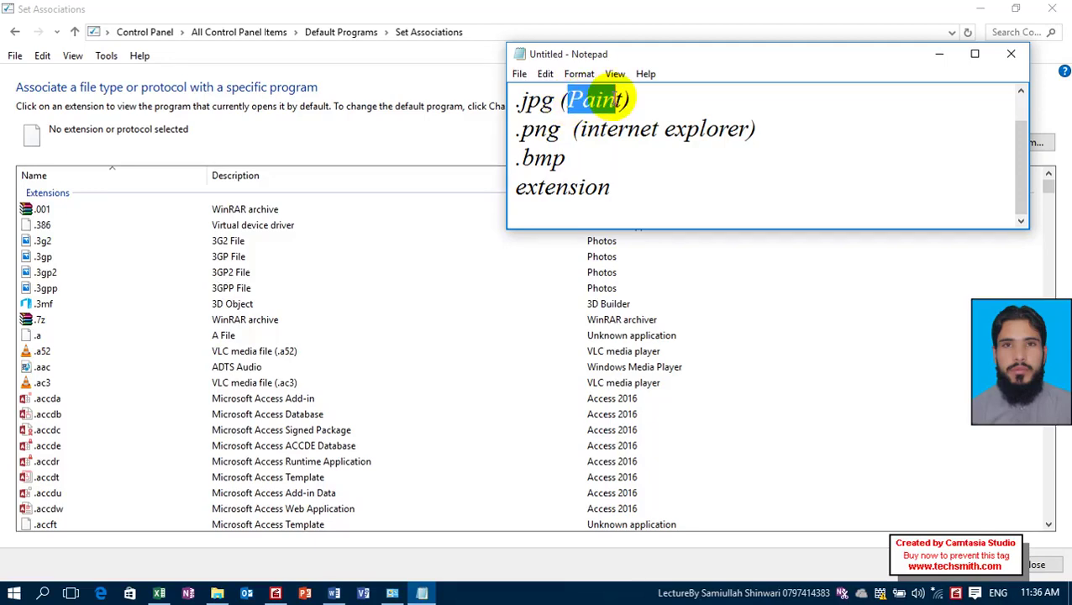
- Find the .jpg extension in the associations list and set Paint as its default program
left_click(149, 243)
scroll(141, 283, "down", 20)
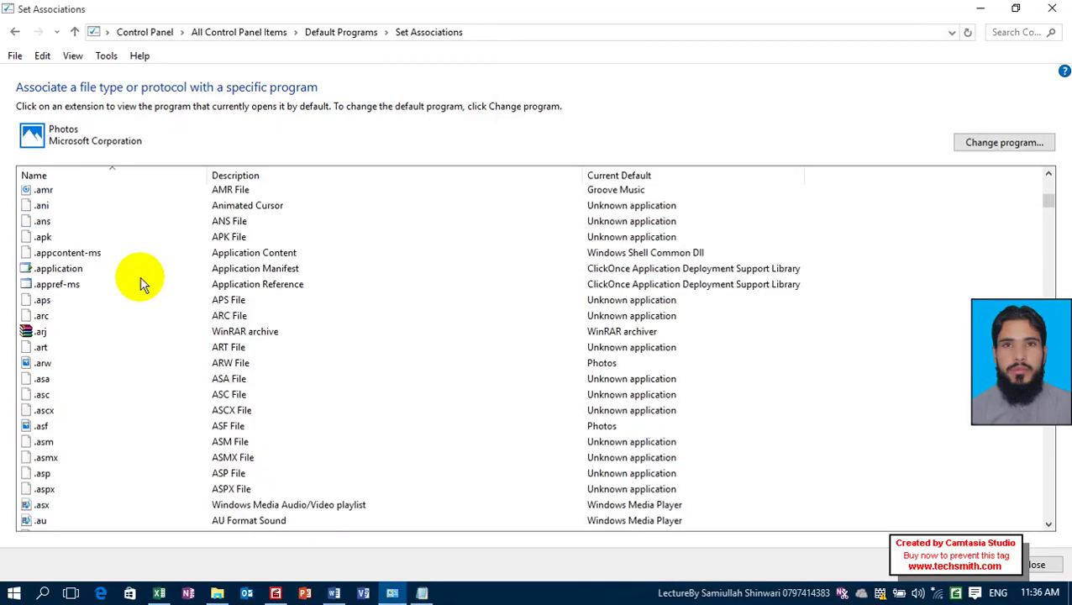
scroll(141, 283, "down", 20)
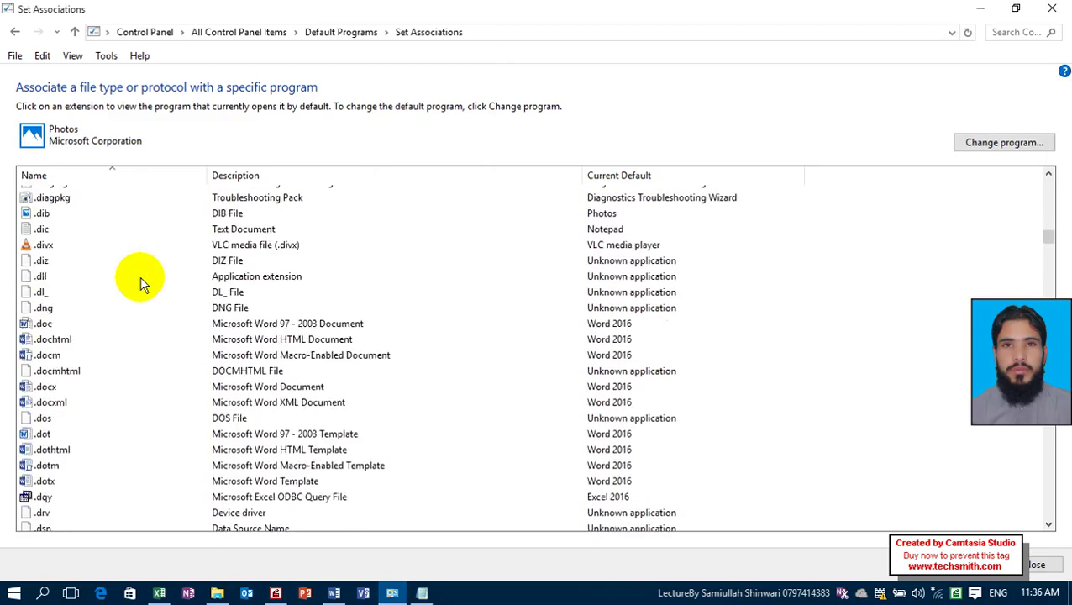
scroll(141, 283, "down", 10)
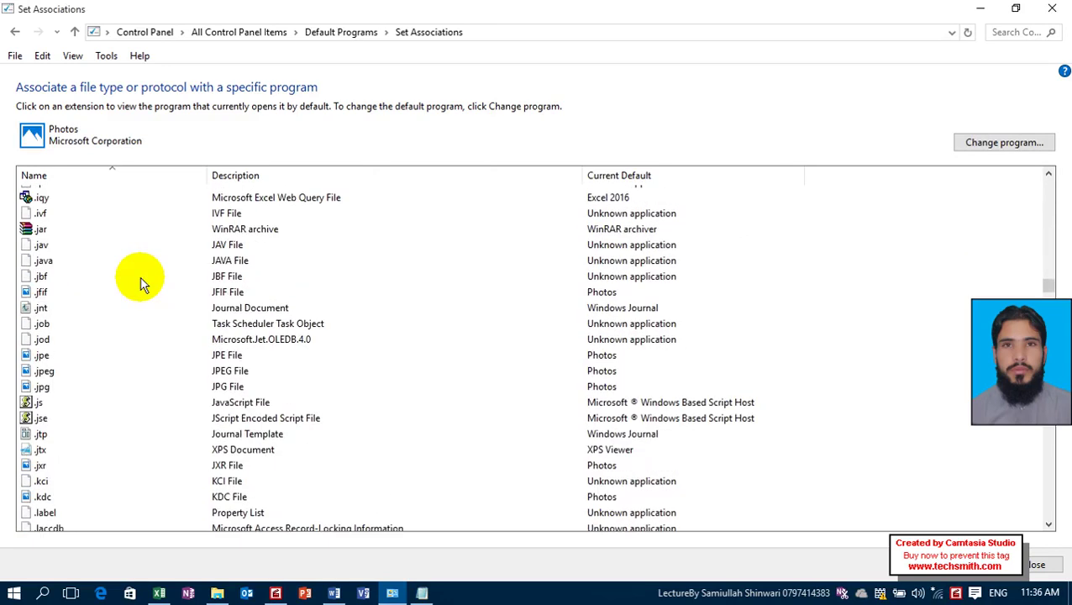
left_click(42, 385)
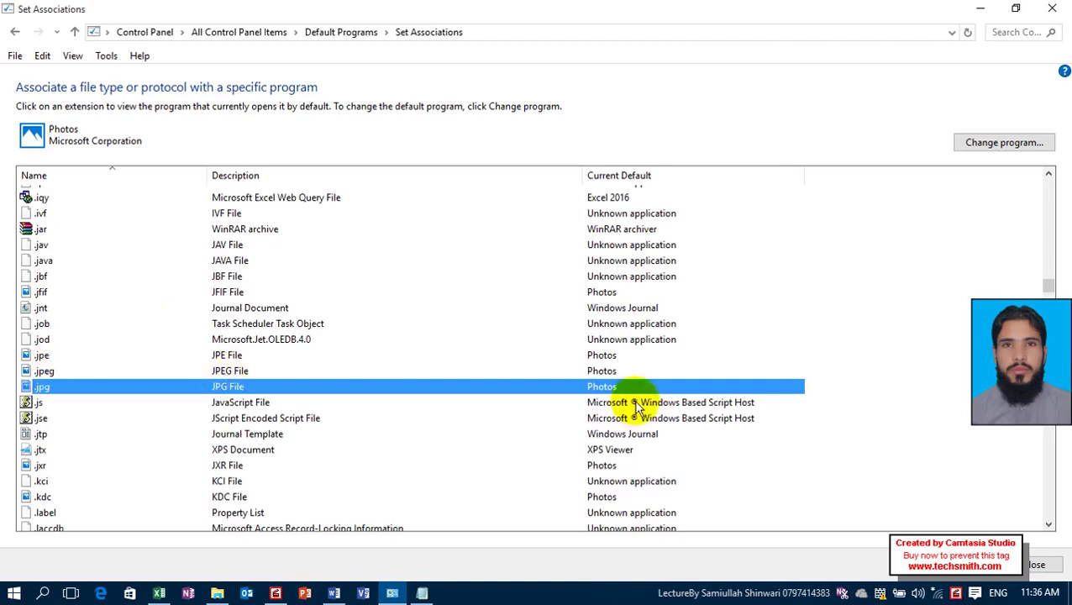
left_click(985, 145)
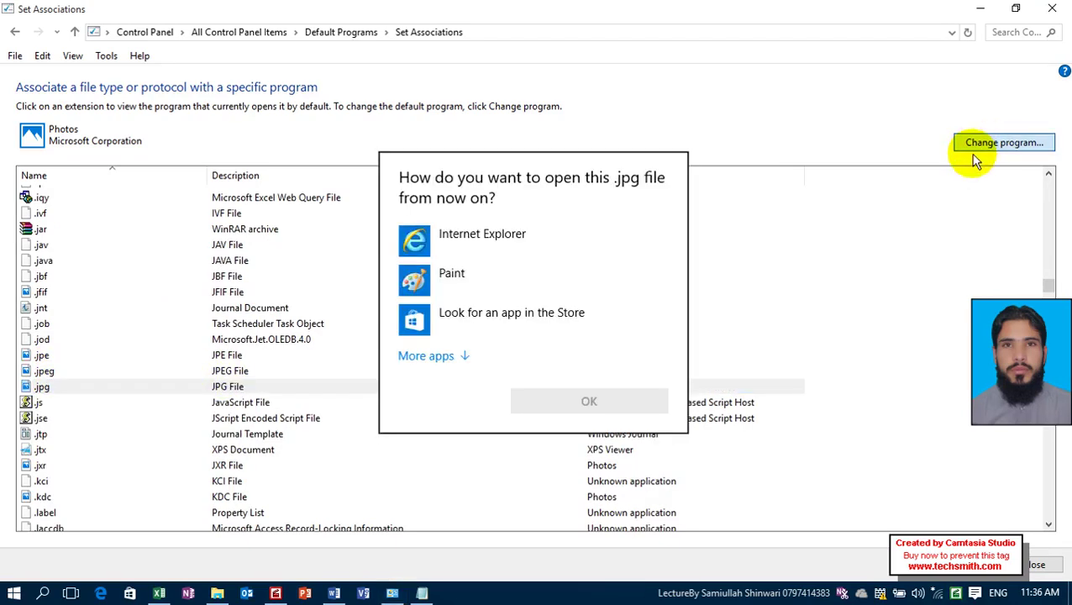
left_click(445, 287)
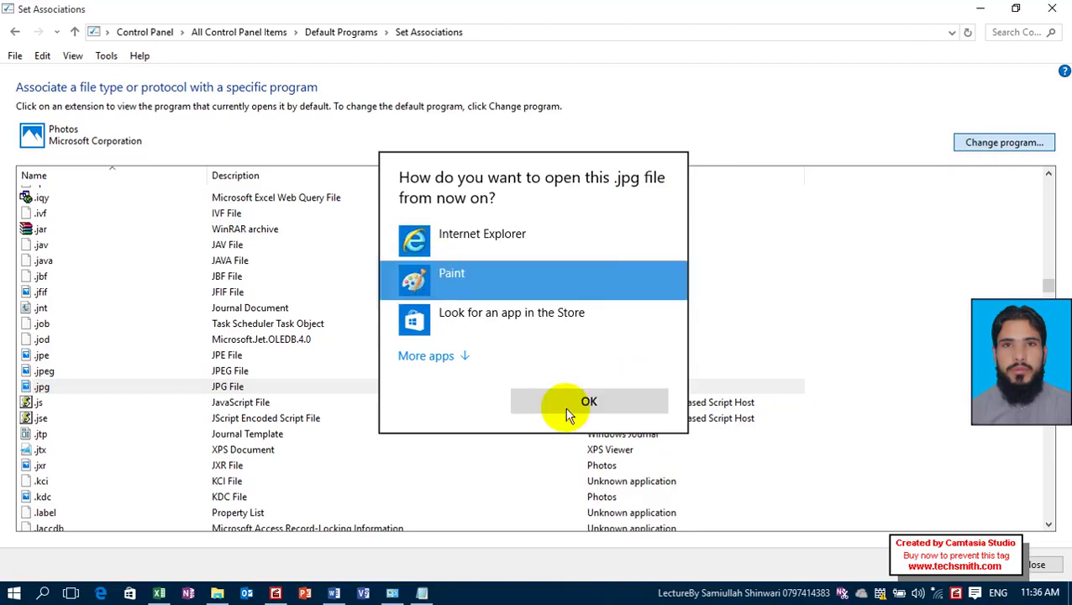
left_click(571, 407)
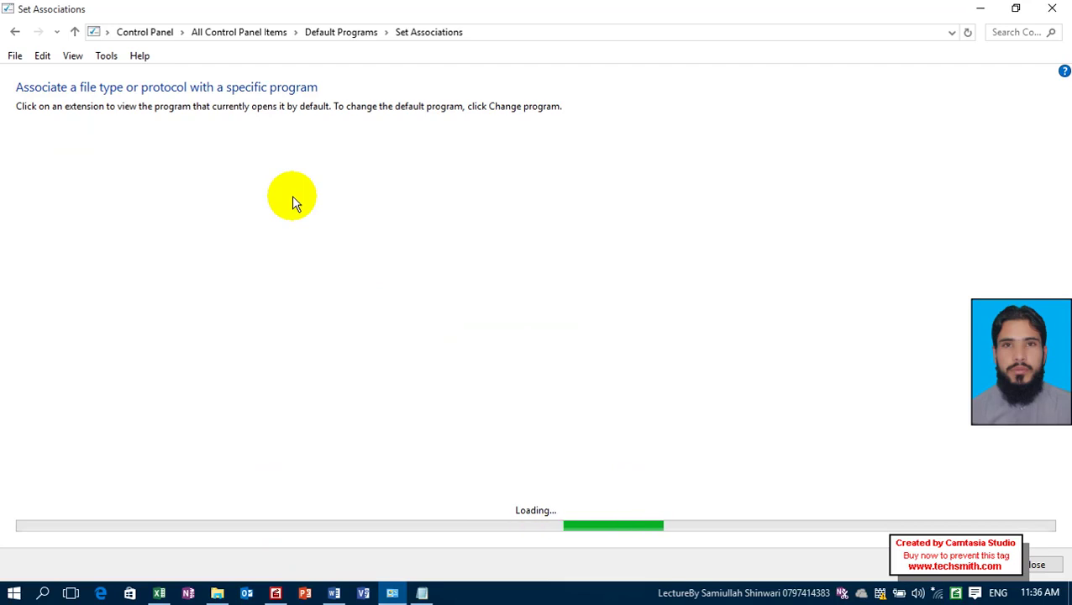
- Minimize Control Panel, open maaz.jpg from the Pictures folder to test the .jpg association, and minimize the image window
left_click(390, 592)
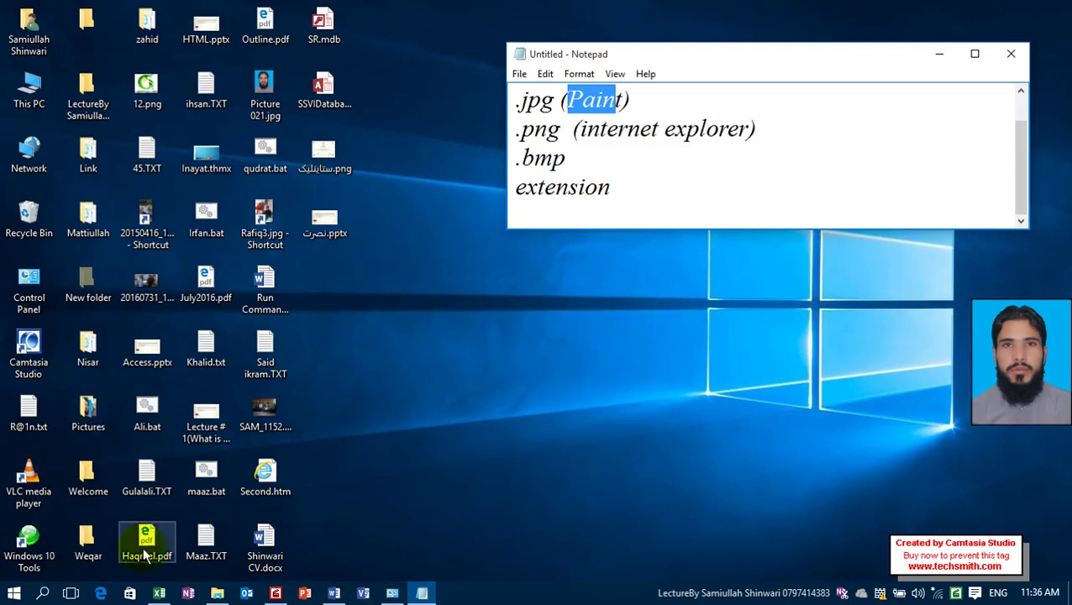
left_click(216, 592)
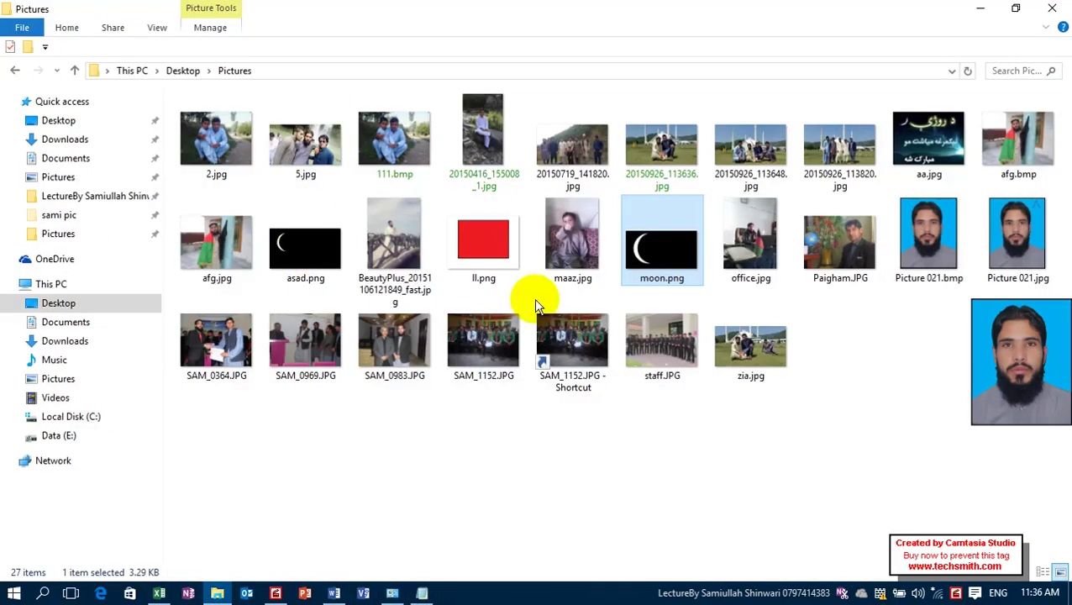
left_click(582, 256)
double_click(582, 256)
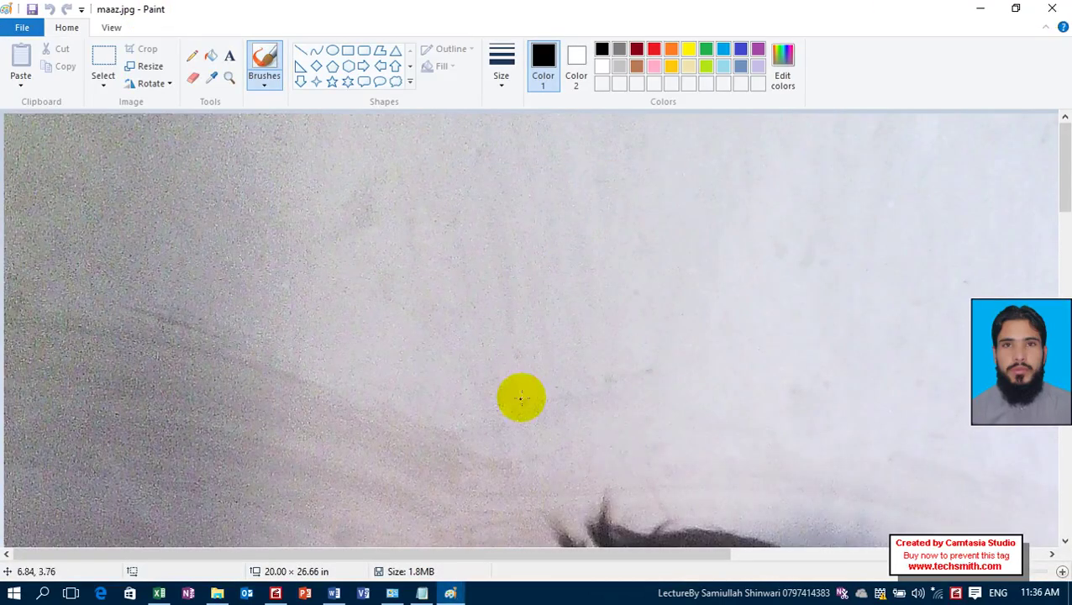
left_click(983, 8)
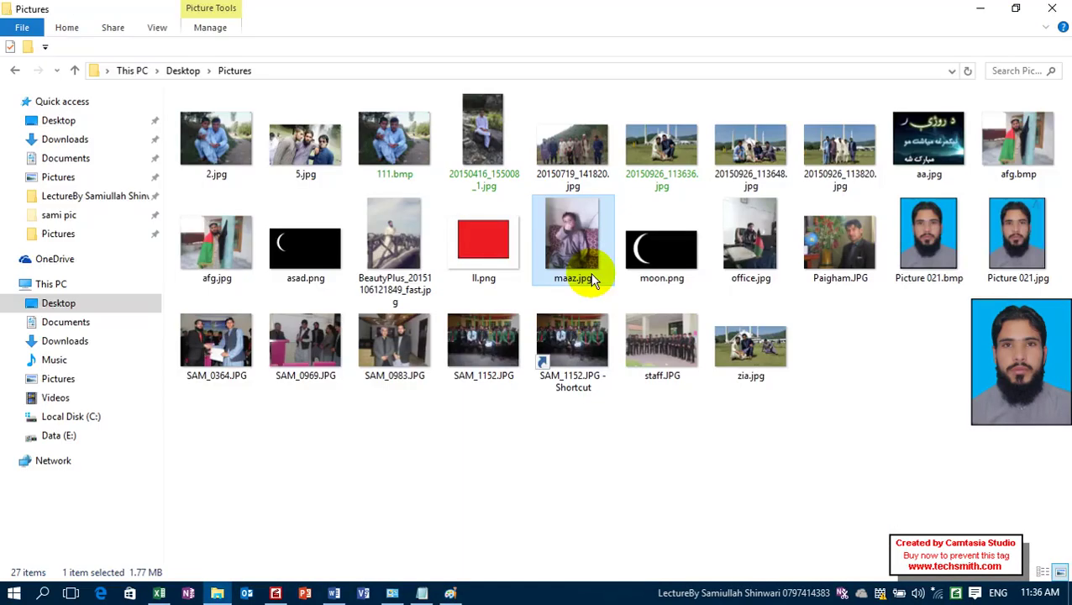
- Return to the Set Associations window and highlight the internet explorer note beside .png in the Notepad list
left_click(394, 592)
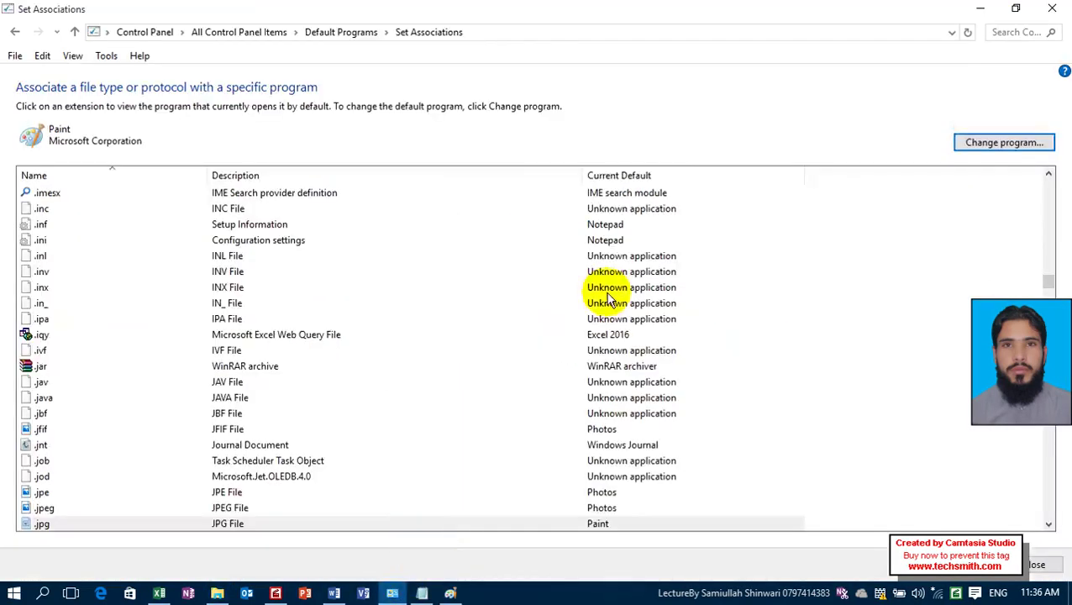
left_click(422, 593)
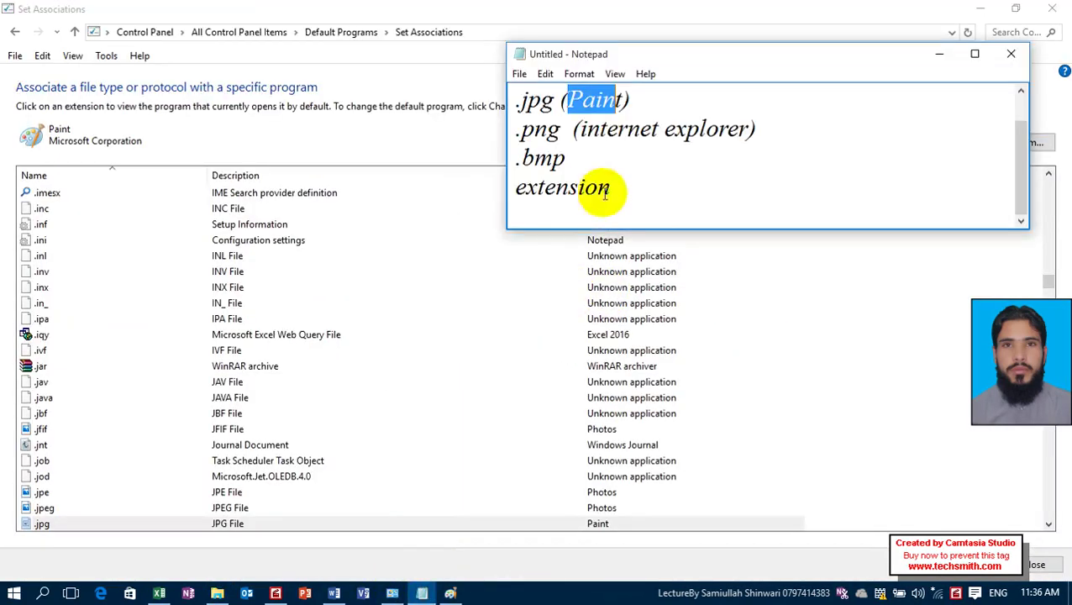
left_click_drag(580, 137, 615, 149)
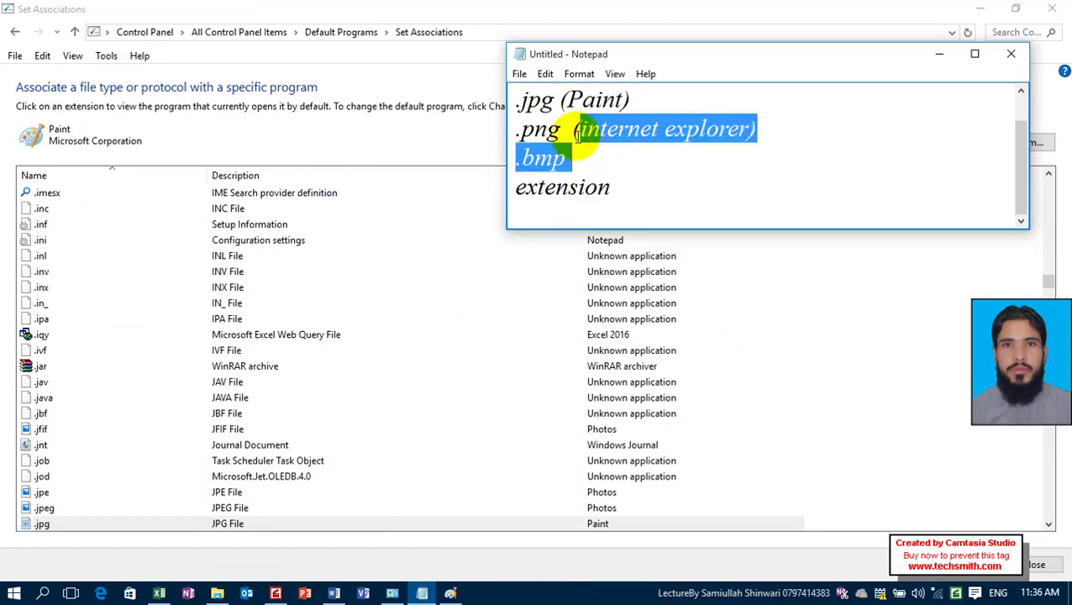
- Find the .png extension in the file associations list and select it
left_click(164, 304)
scroll(164, 317, "down", 20)
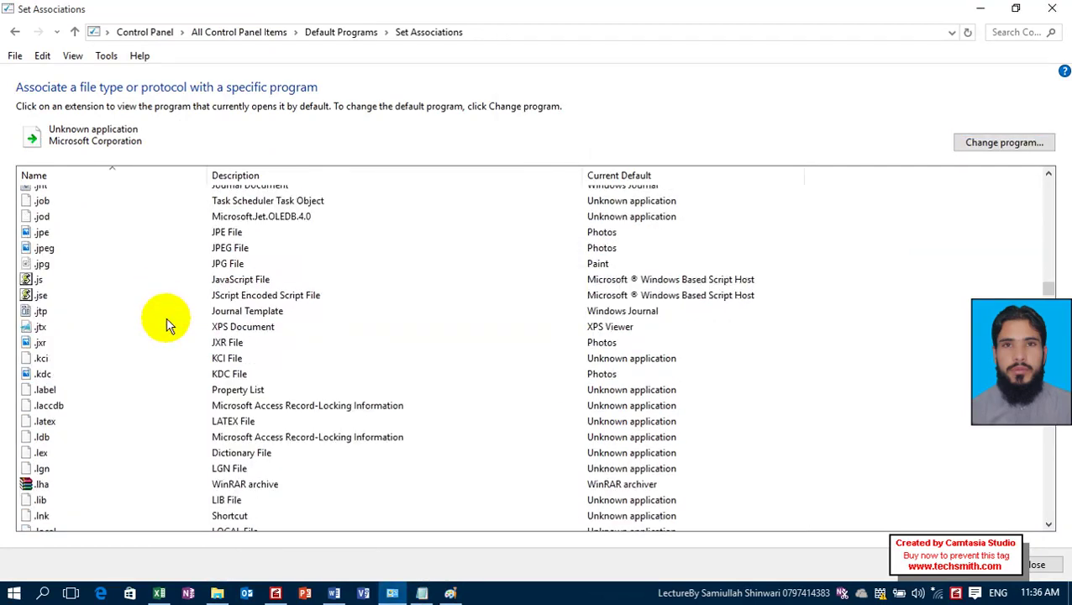
scroll(166, 323, "down", 20)
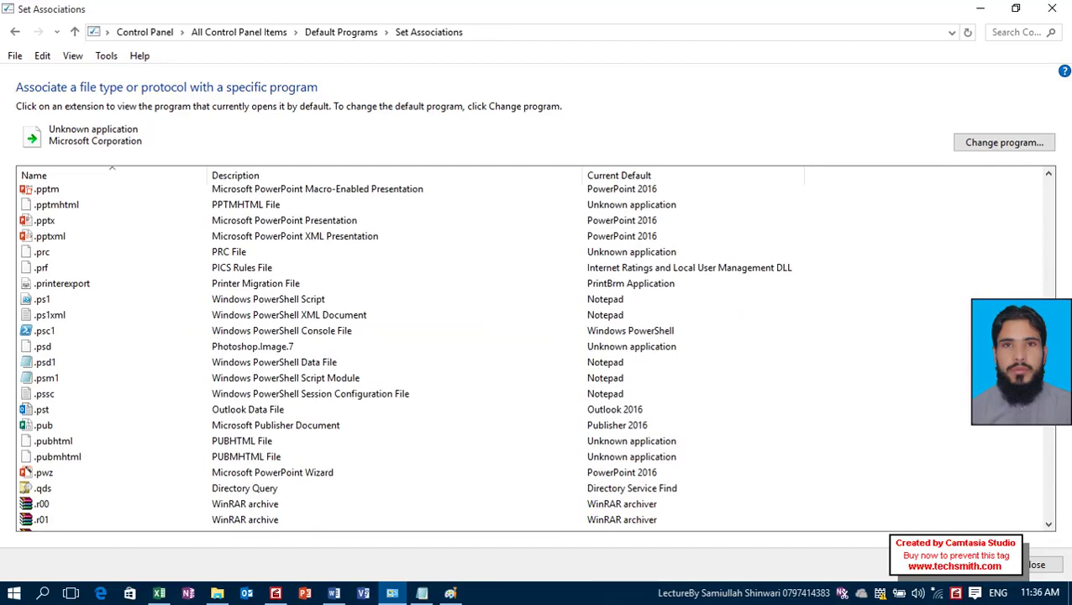
scroll(535, 352, "up", 20)
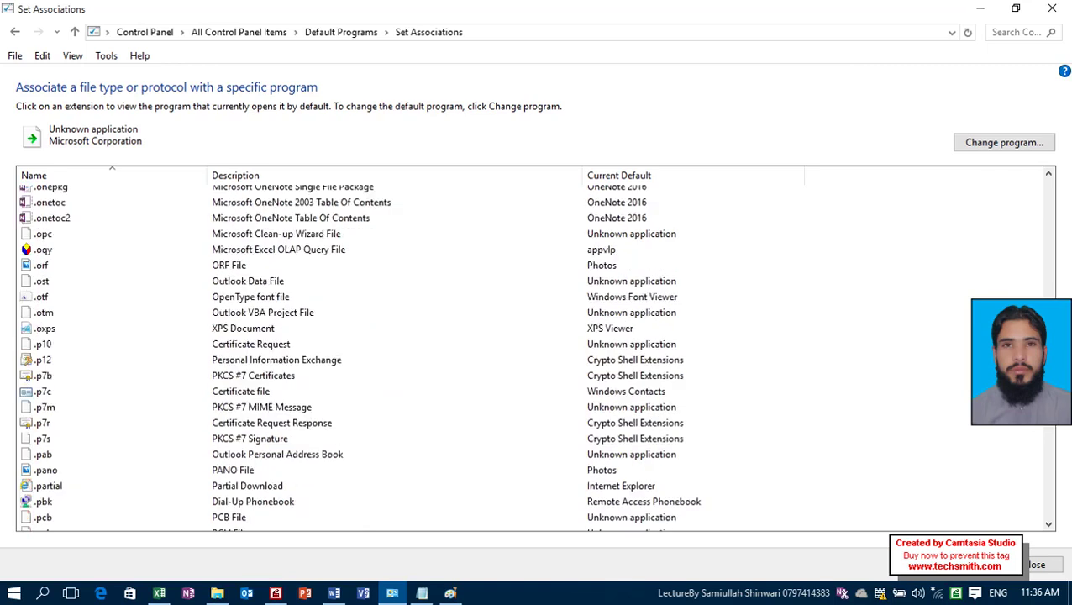
scroll(535, 353, "down", 15)
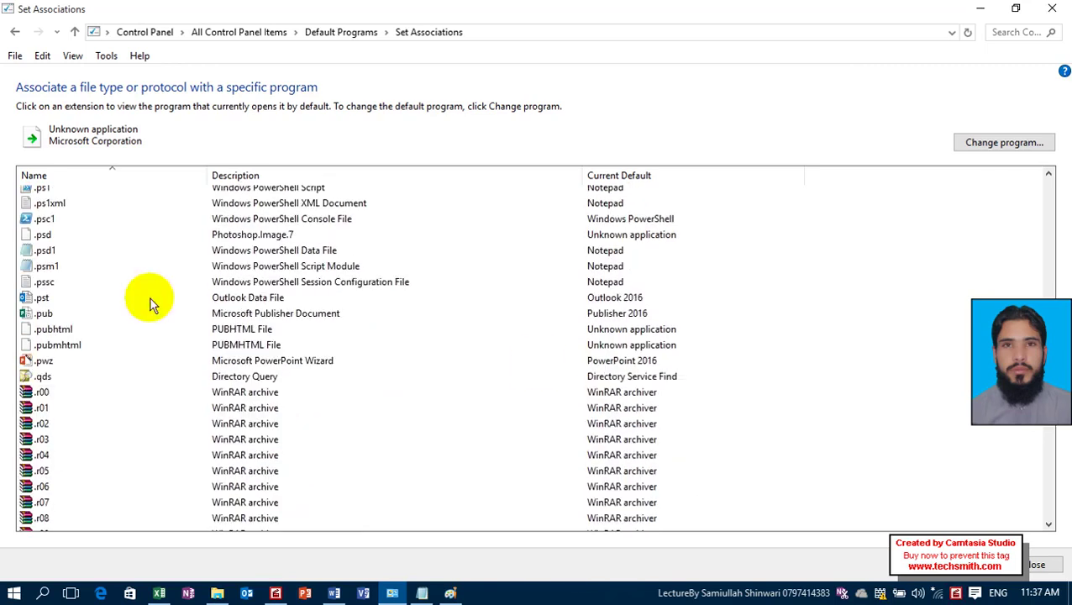
left_click(94, 319)
scroll(153, 319, "up", 3)
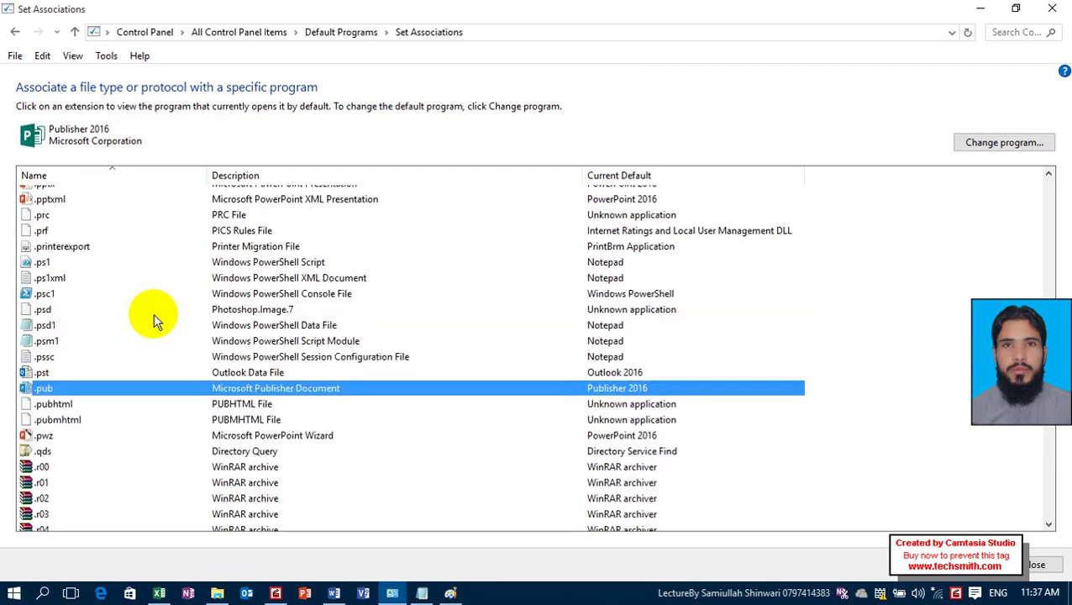
scroll(154, 319, "up", 2)
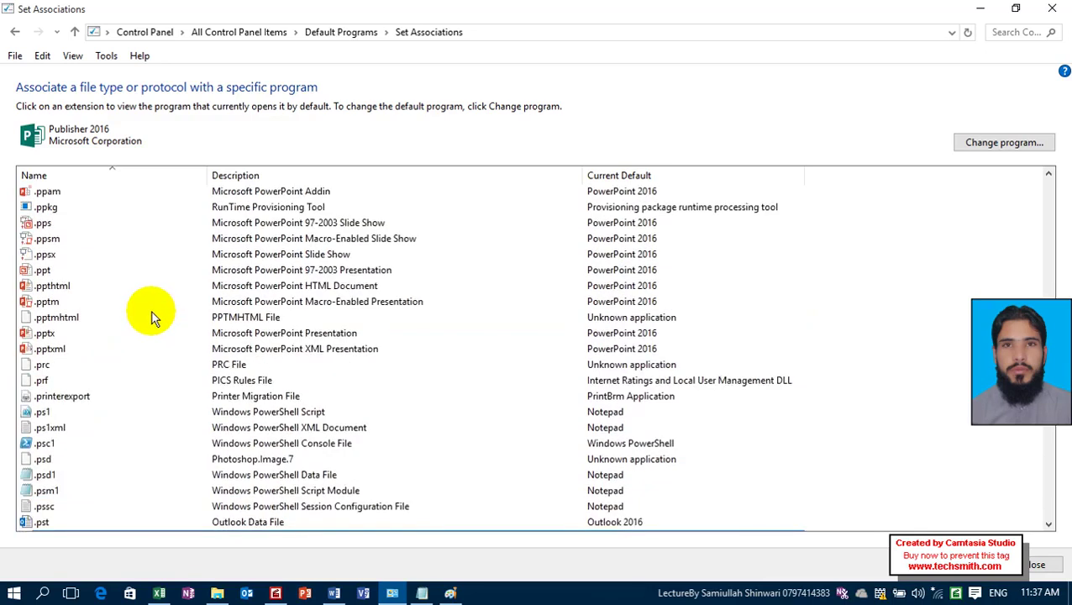
scroll(152, 318, "up", 2)
scroll(150, 310, "up", 2)
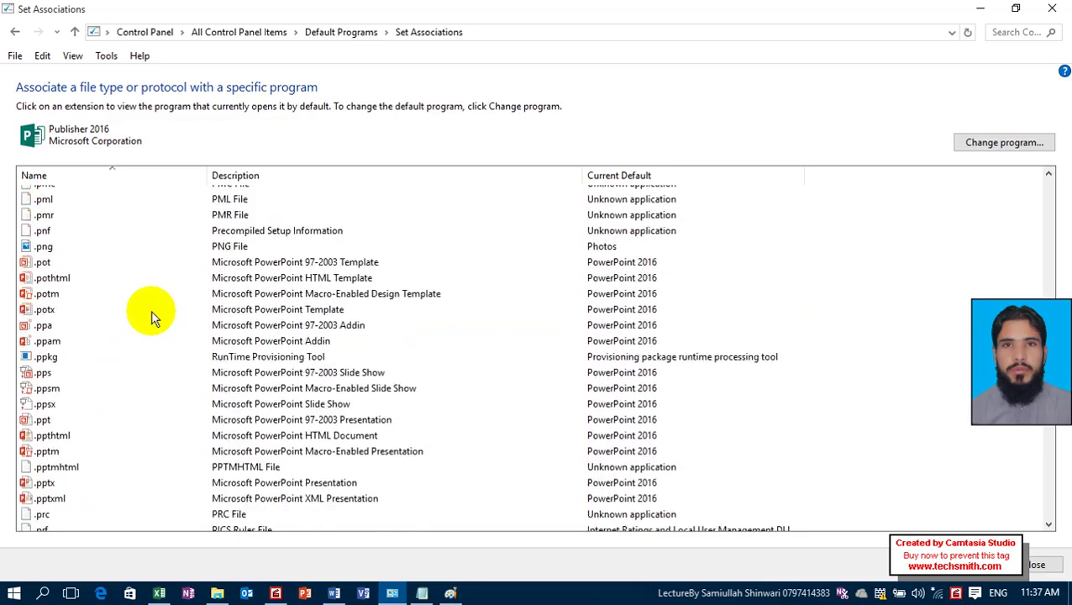
left_click(66, 247)
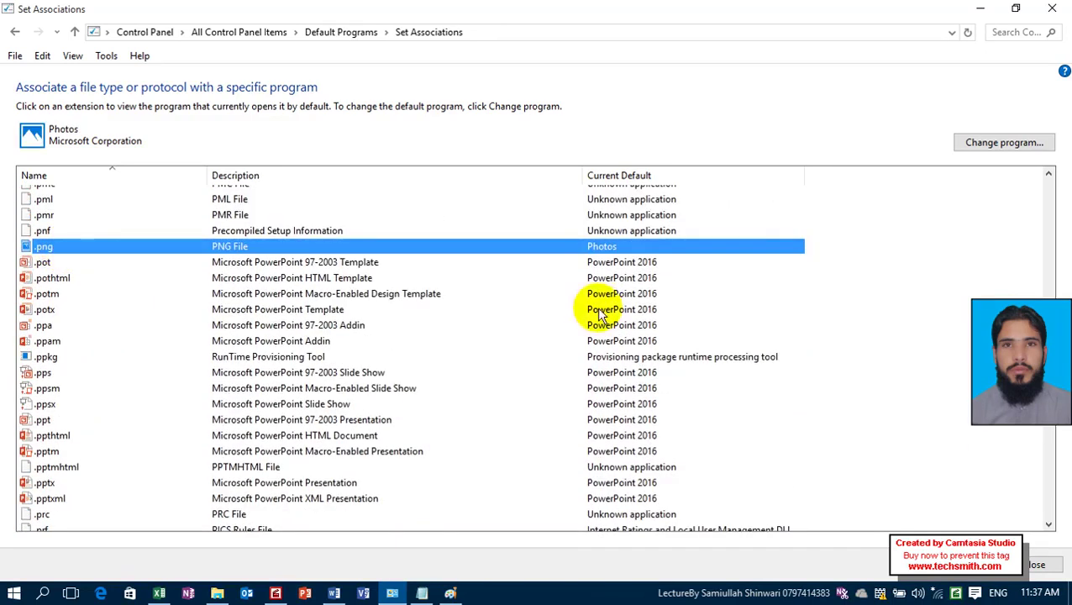
- Set Internet Explorer as the default program for .png files and close Control Panel
left_click(969, 150)
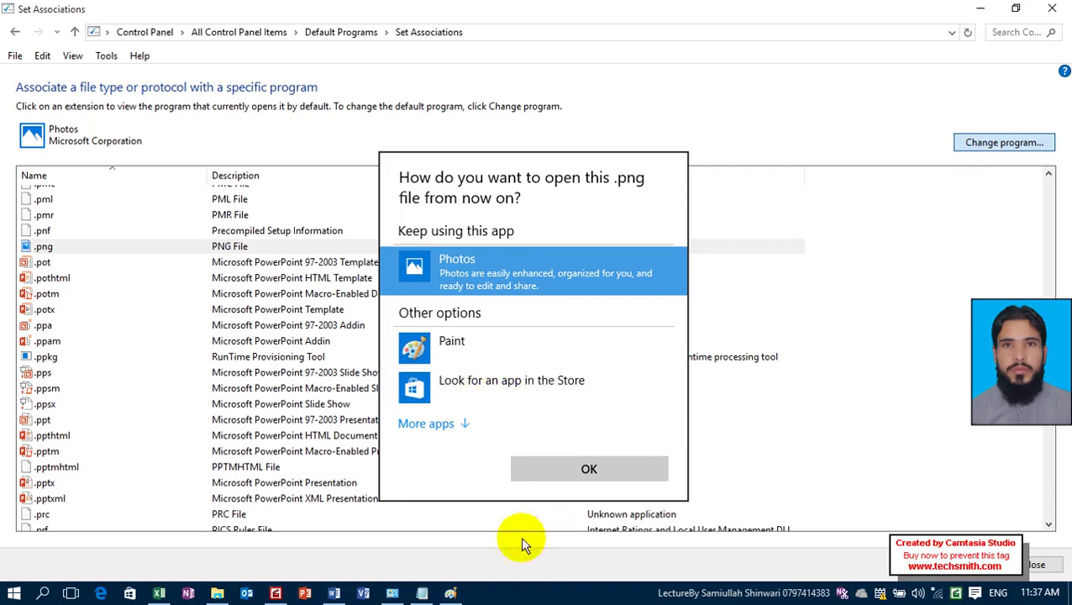
left_click(521, 471)
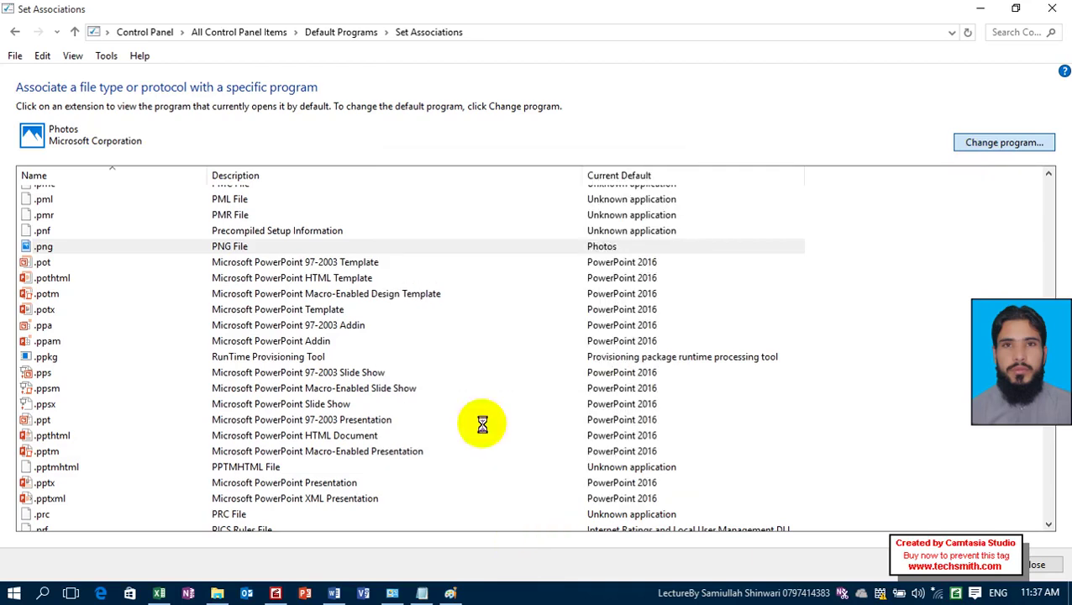
left_click(1001, 145)
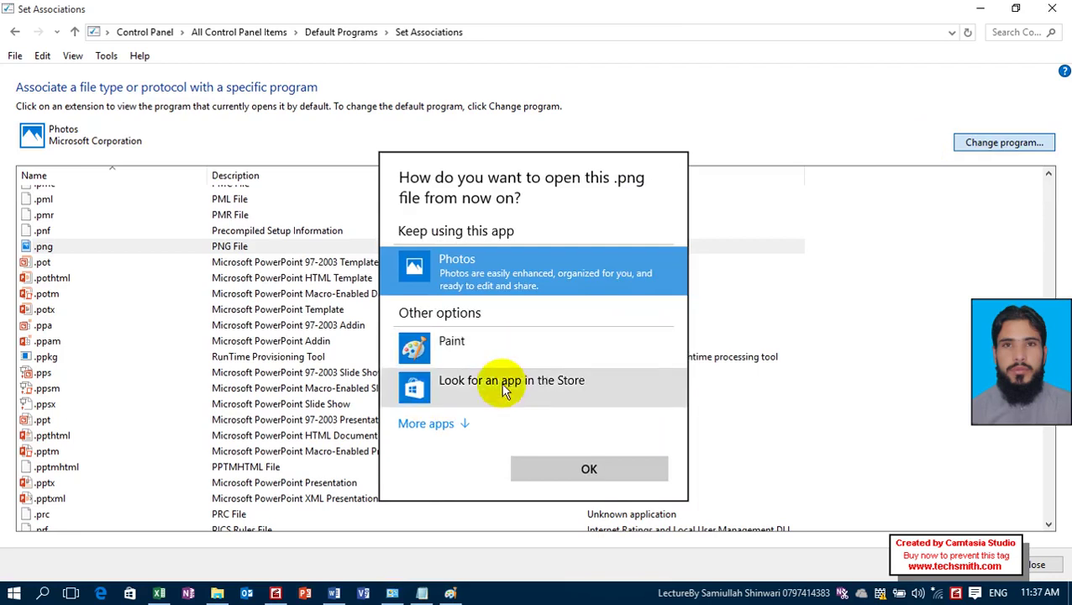
left_click(424, 424)
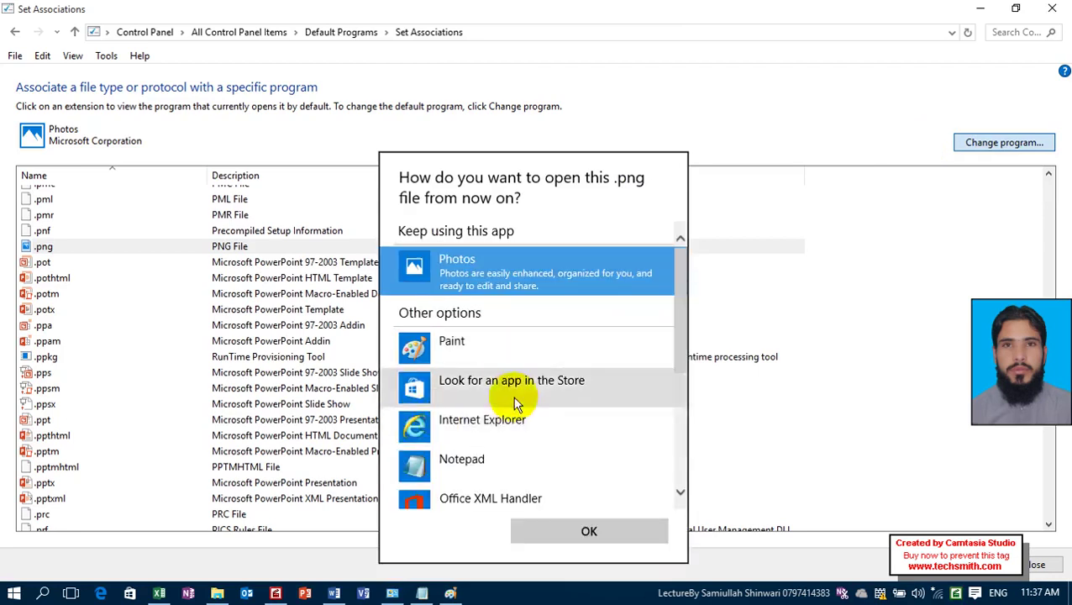
scroll(510, 437, "down", 5)
scroll(508, 435, "up", 2)
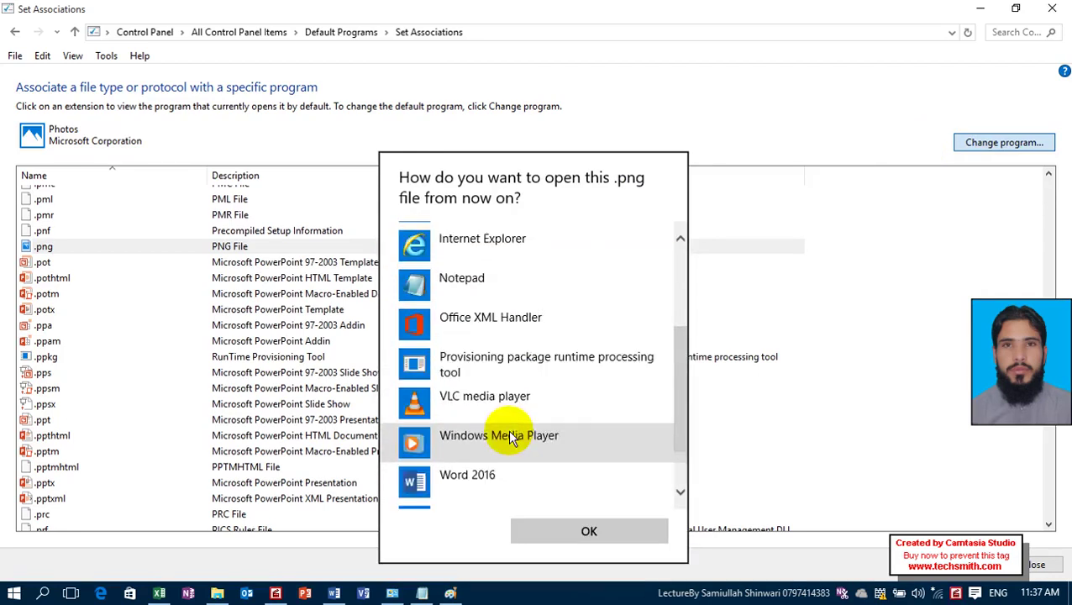
left_click(504, 239)
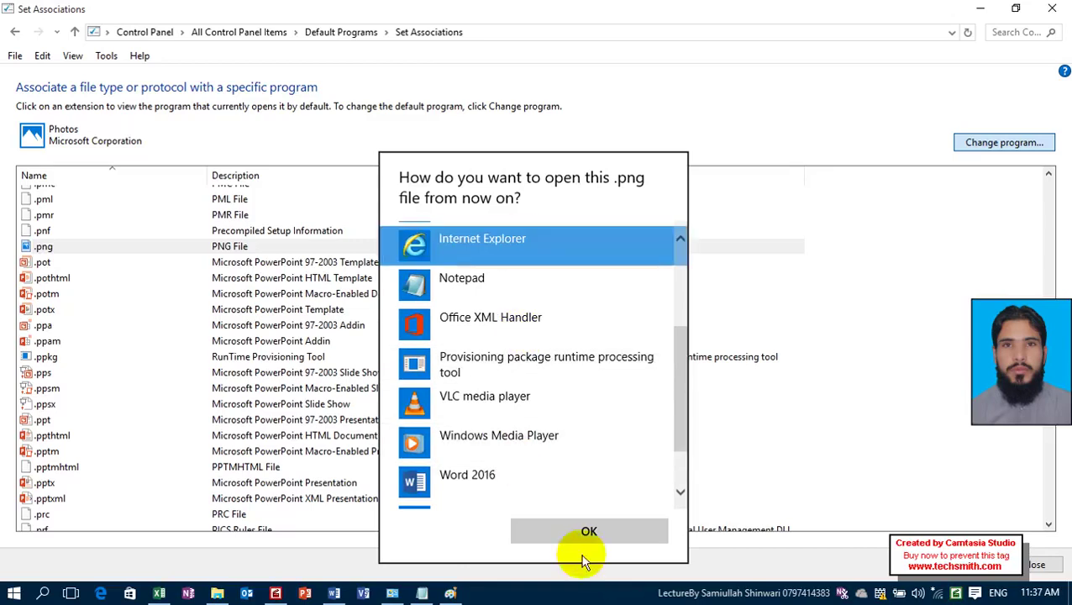
left_click(581, 521)
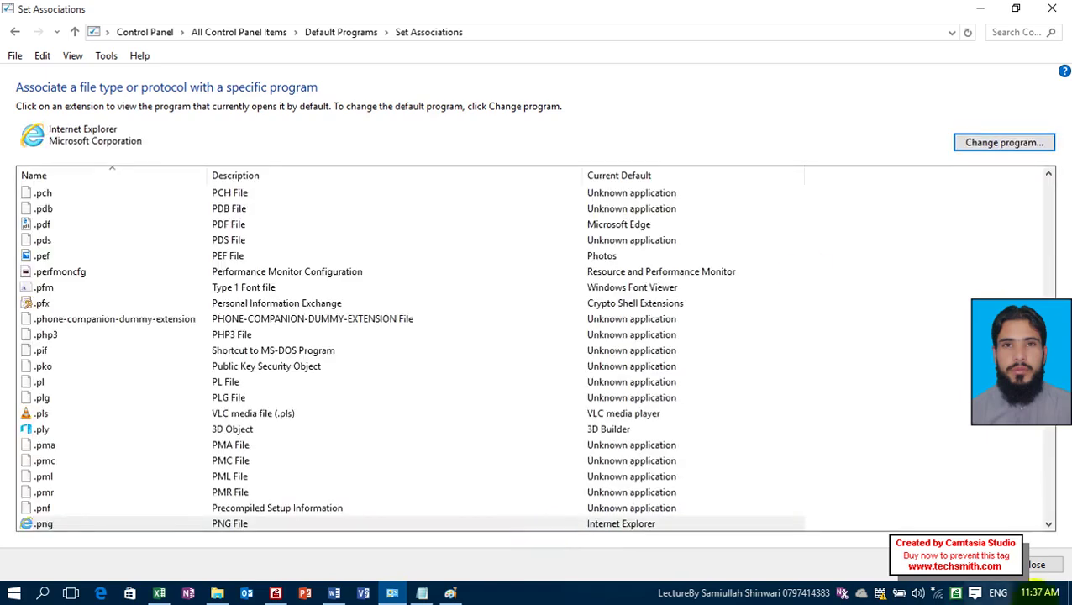
left_click(1034, 563)
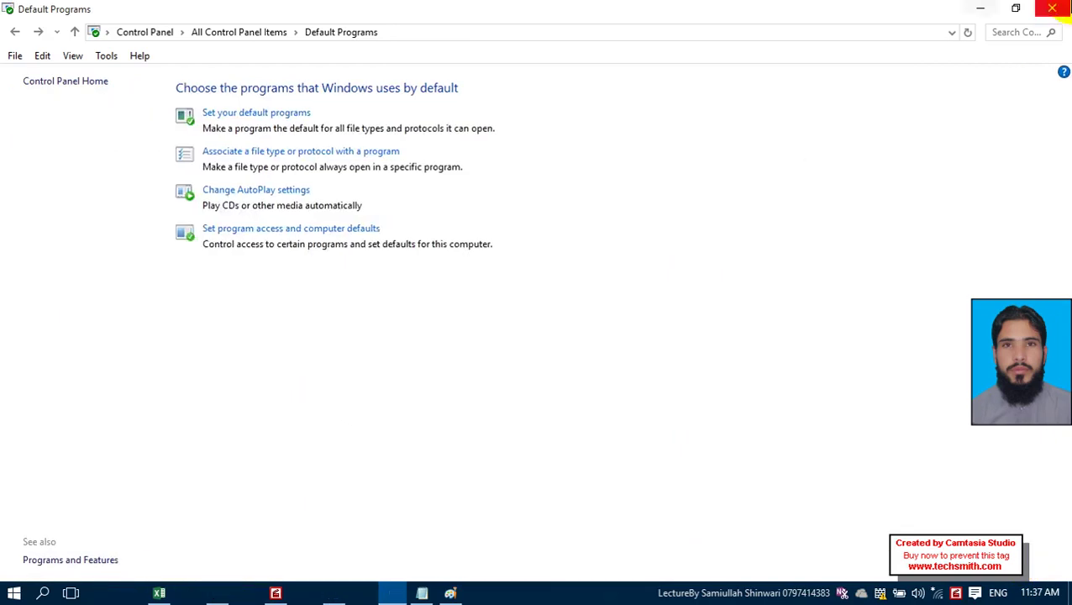
left_click(1052, 9)
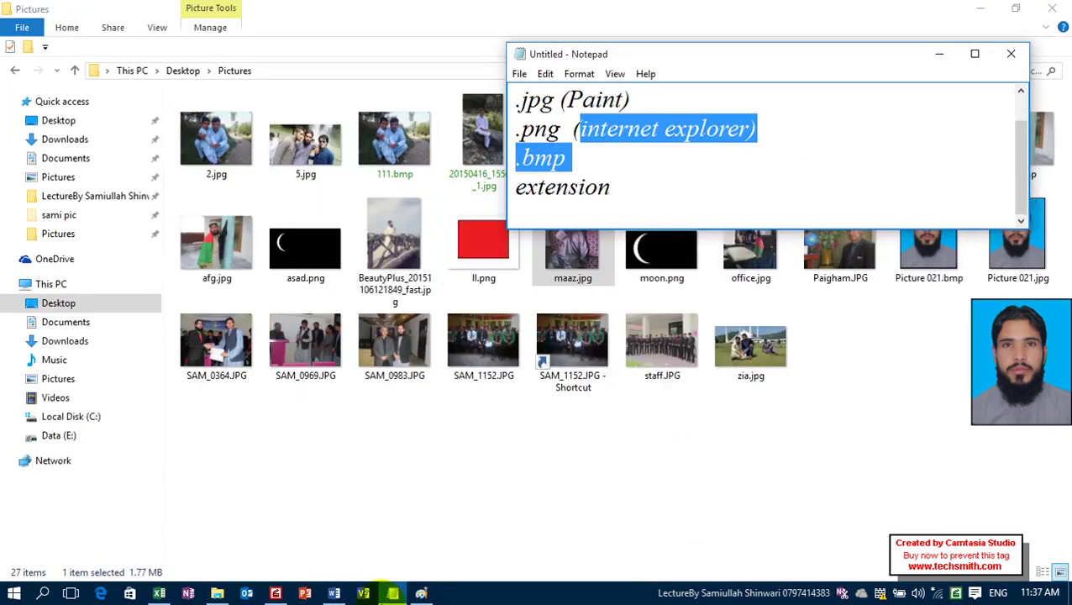
- Open maaz.jpg from the Pictures folder to test the .jpg association, and minimize the image window
left_click(594, 101)
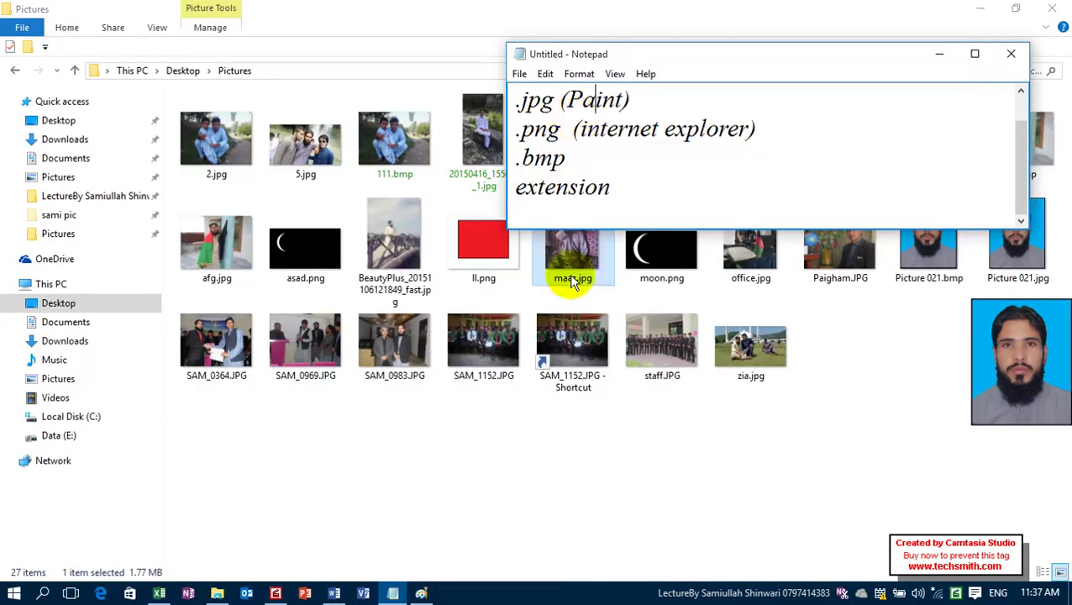
double_click(577, 266)
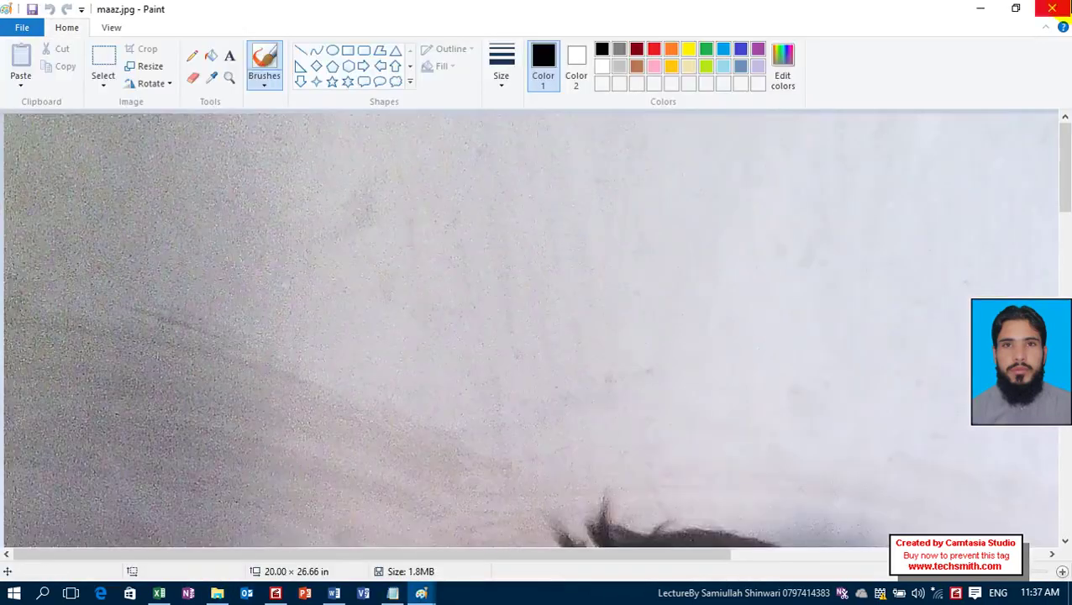
left_click(996, 8)
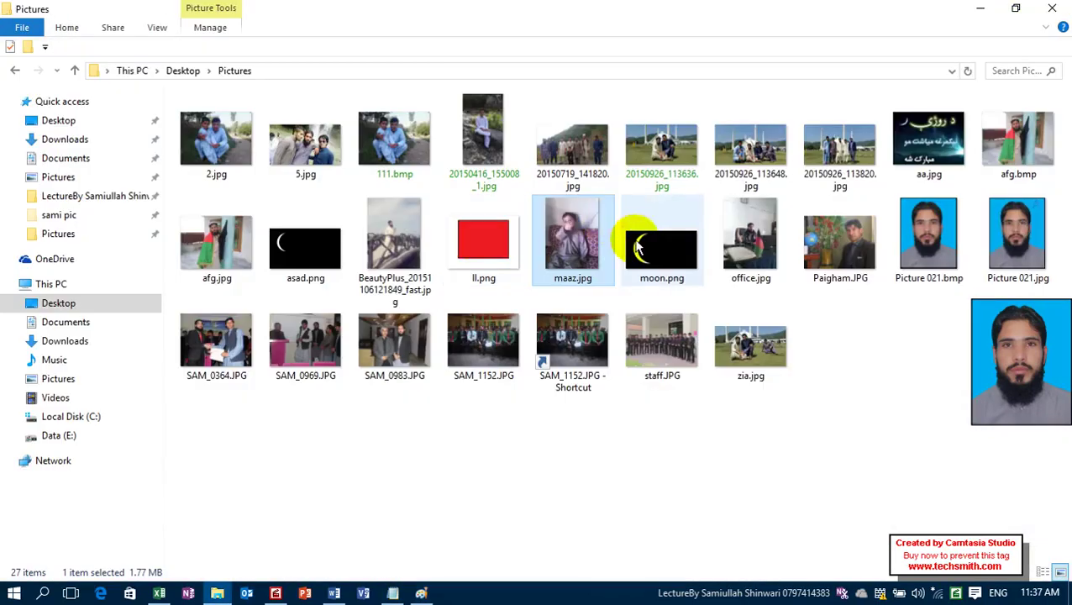
- Open moon.png from the Pictures folder twice to test the .png association, closing the browser window each time
left_click(645, 248)
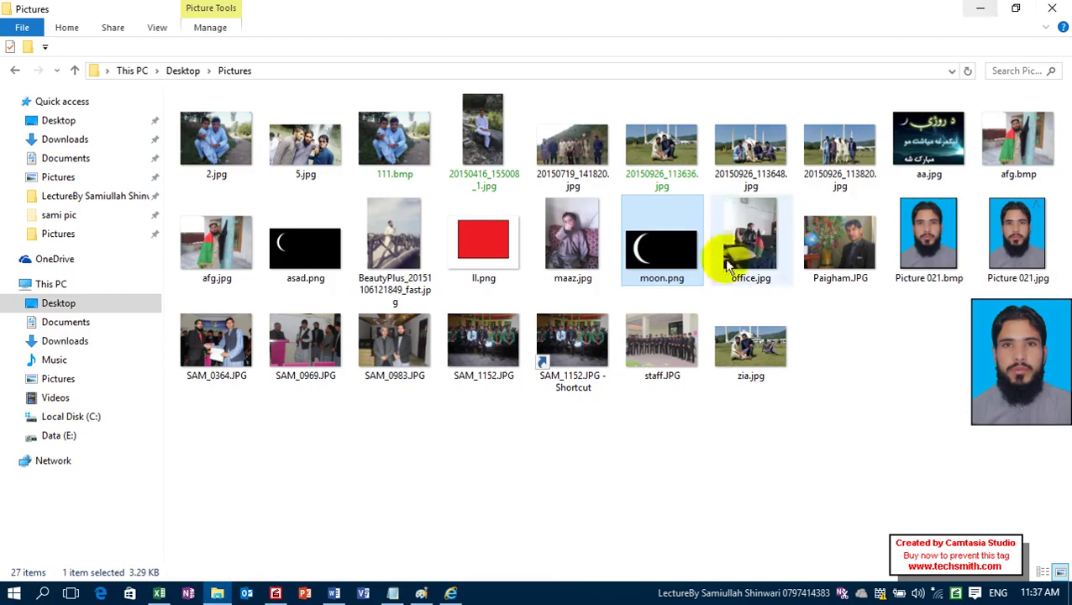
left_click(452, 592)
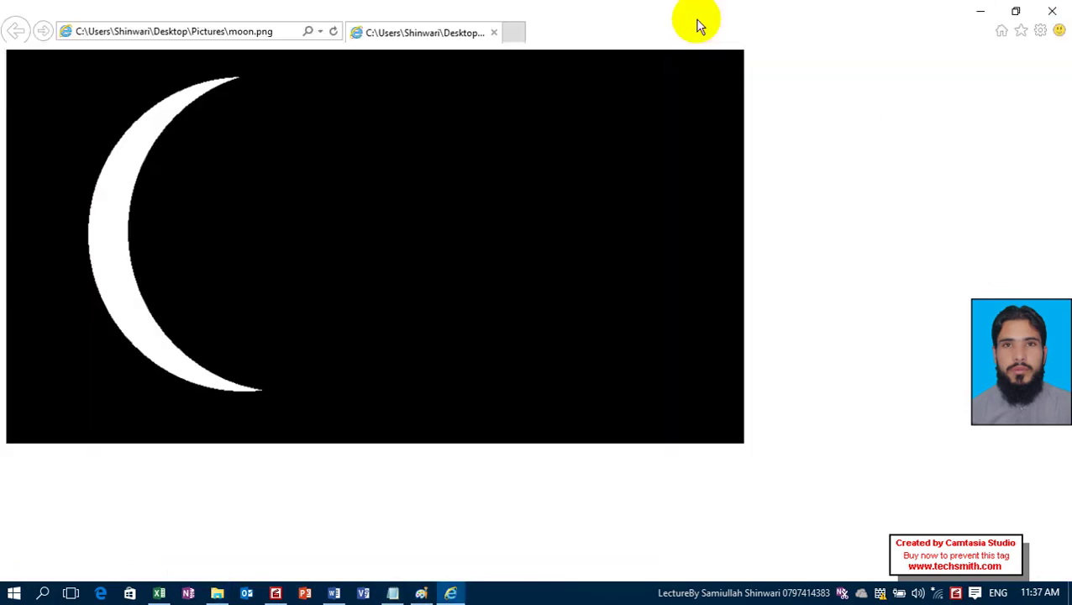
left_click(1052, 12)
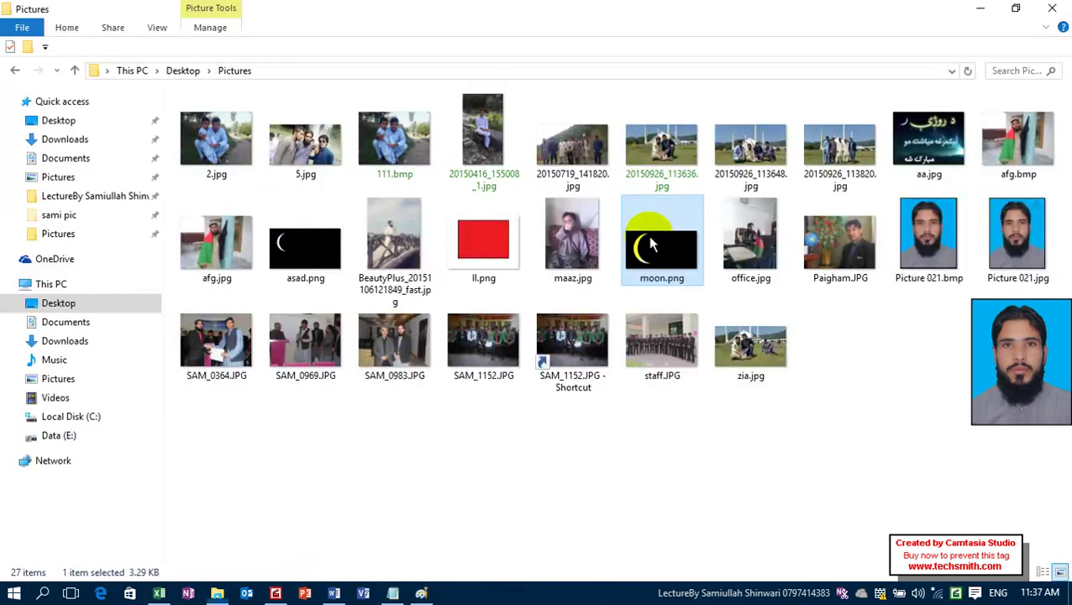
double_click(658, 239)
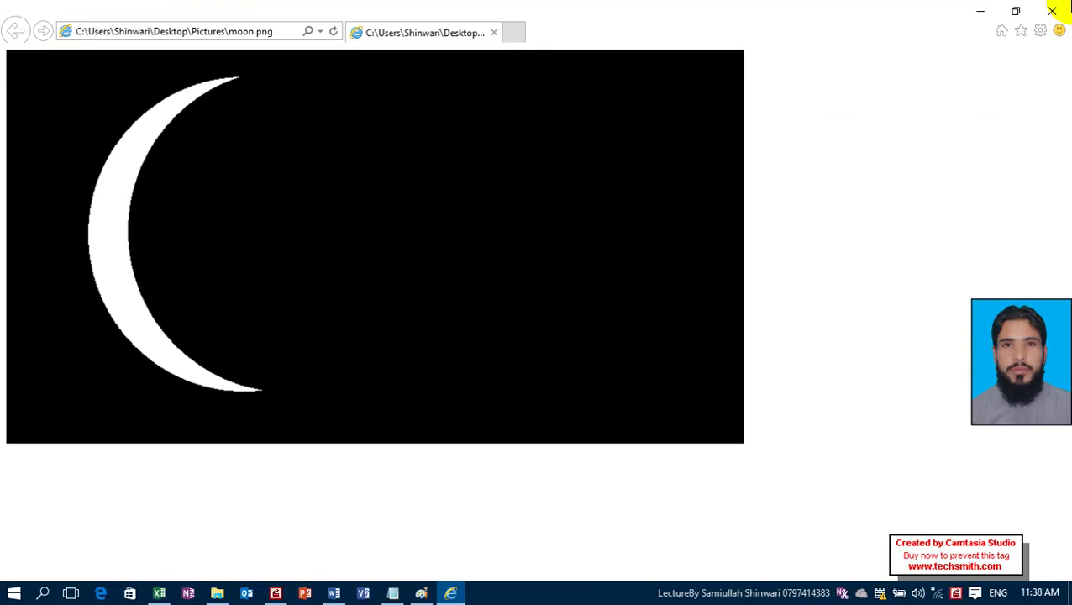
left_click(1052, 11)
- Open 111.bmp to check which program handles .bmp files, and close the image and the Pictures folder
double_click(390, 139)
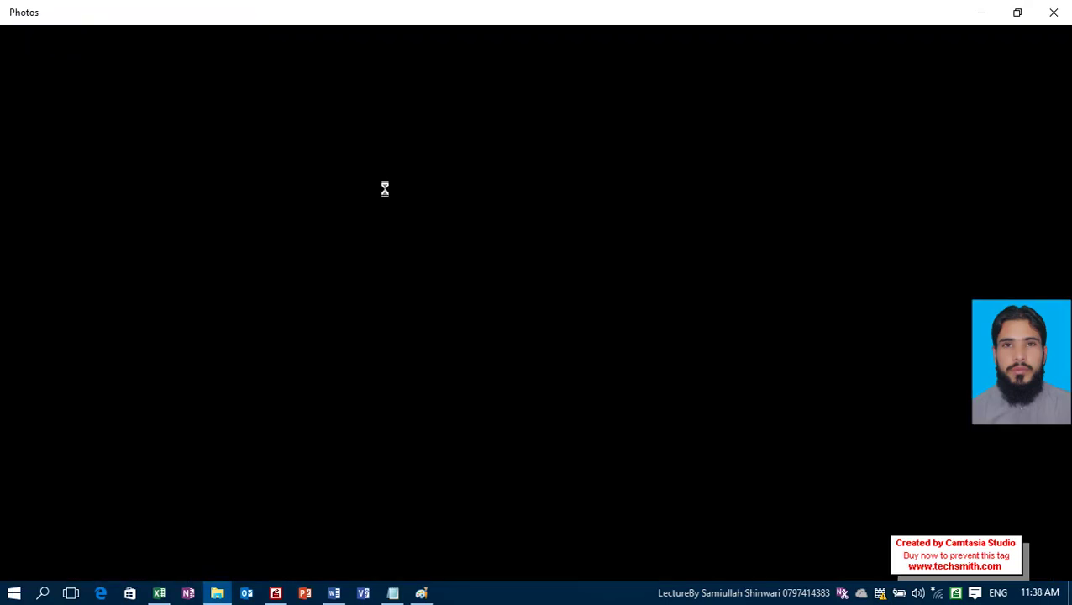
left_click(1054, 10)
left_click(1056, 10)
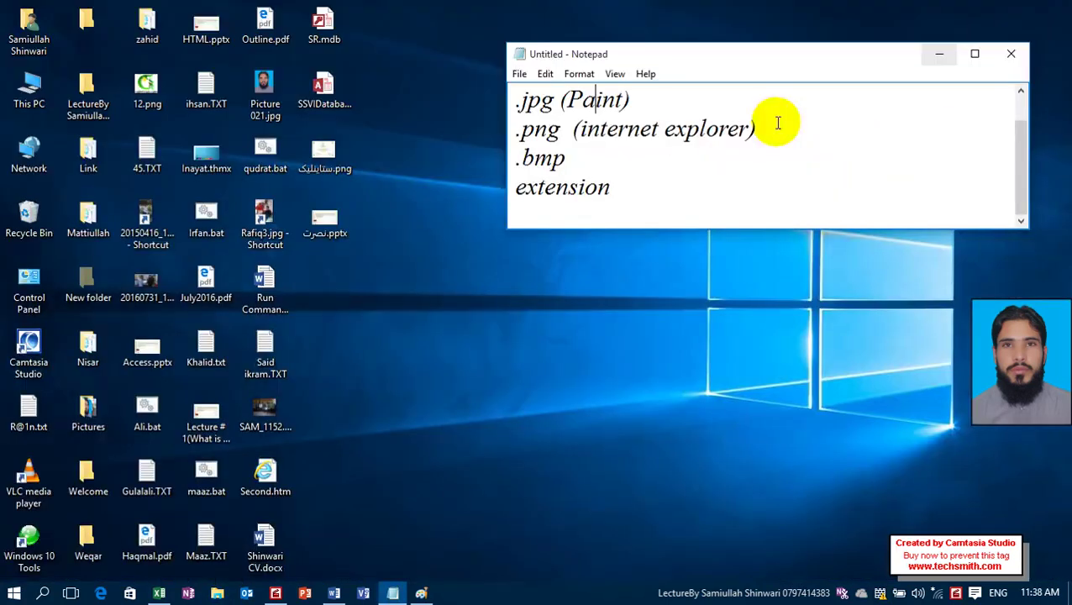
- Minimize Notepad and close the remaining Paint windows to clear the desktop
left_click(945, 56)
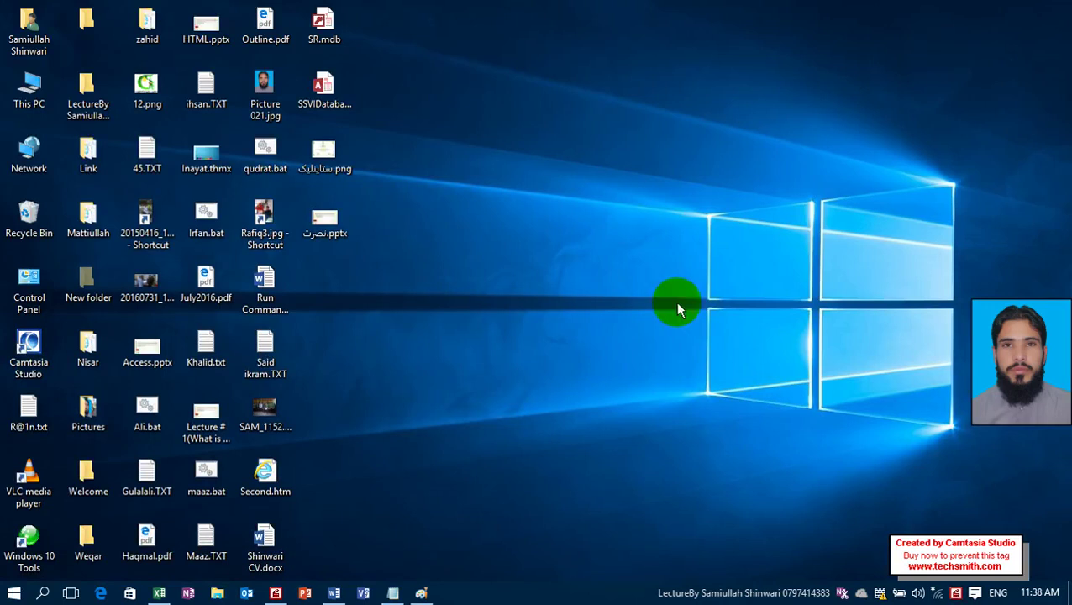
left_click(422, 593)
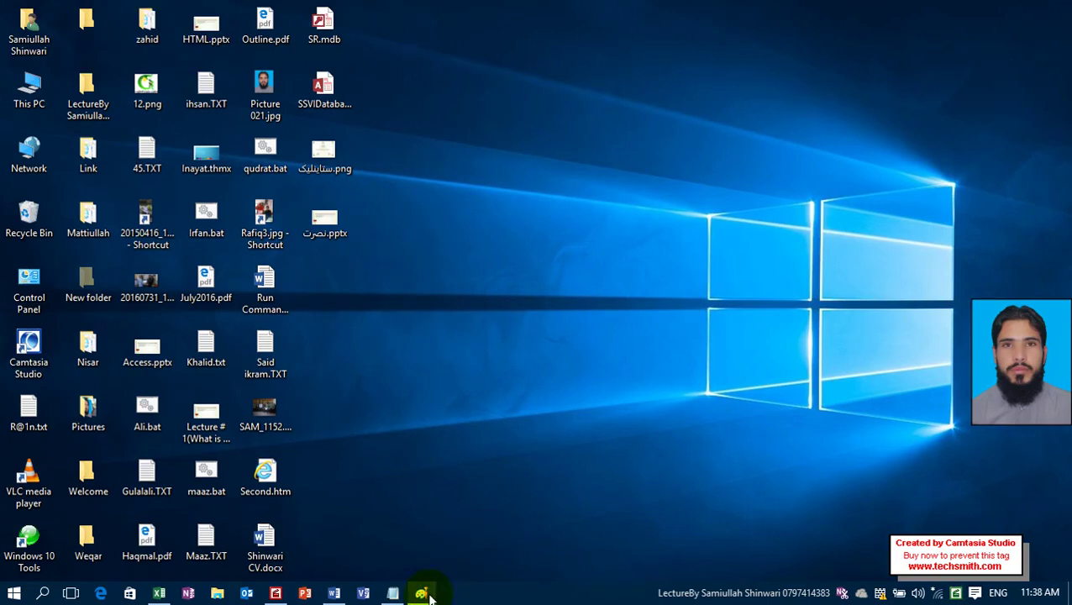
left_click(422, 593)
left_click(424, 593)
left_click(981, 18)
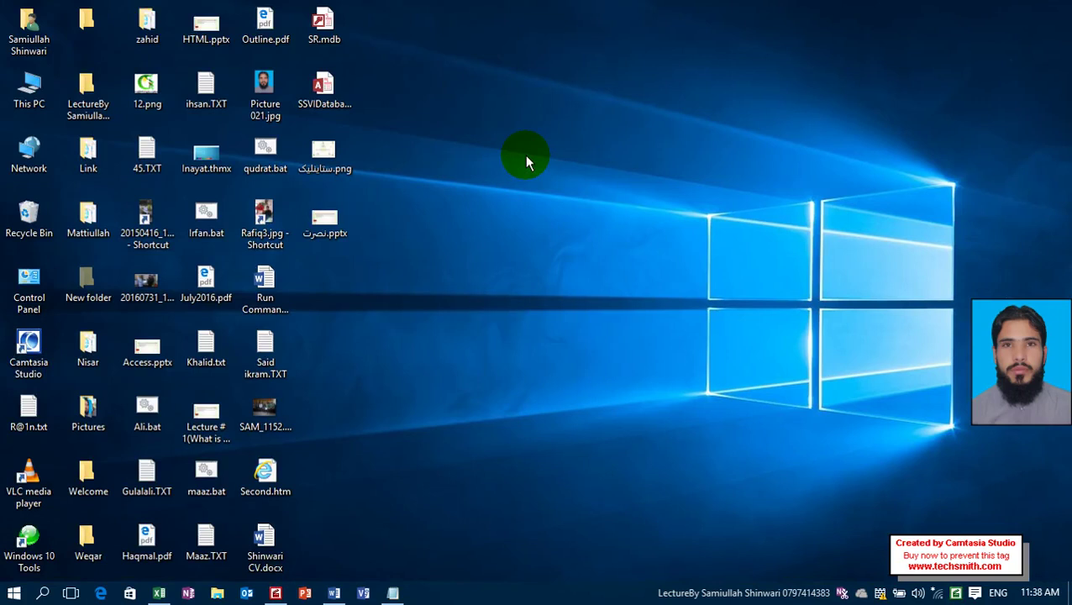
- Bring the Notepad list back up and open Control Panel with the Run command "control"
left_click(392, 593)
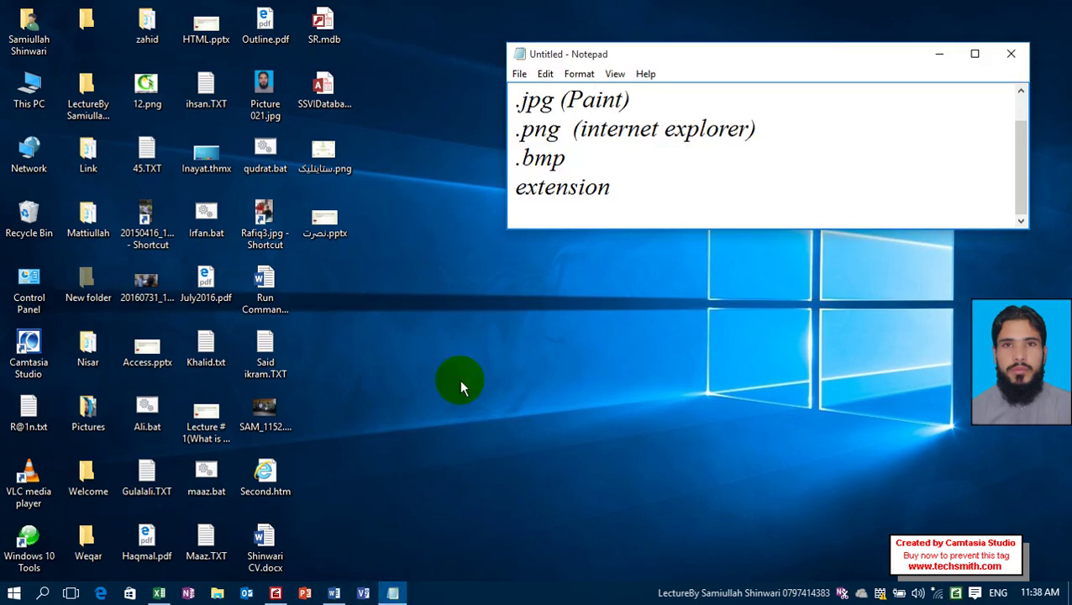
key("super+r")
type("control")
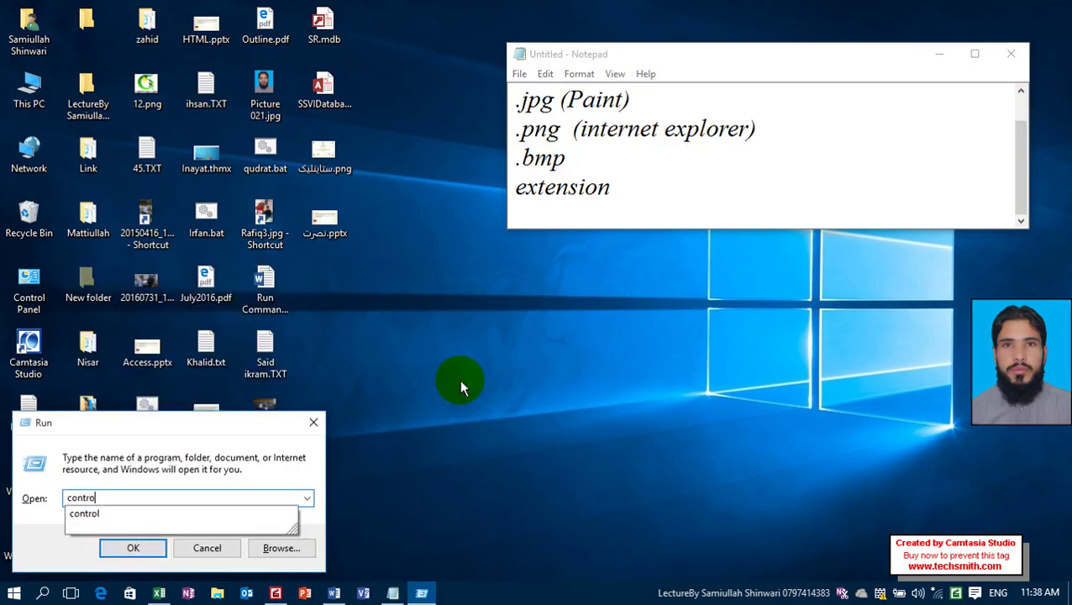
key("Return")
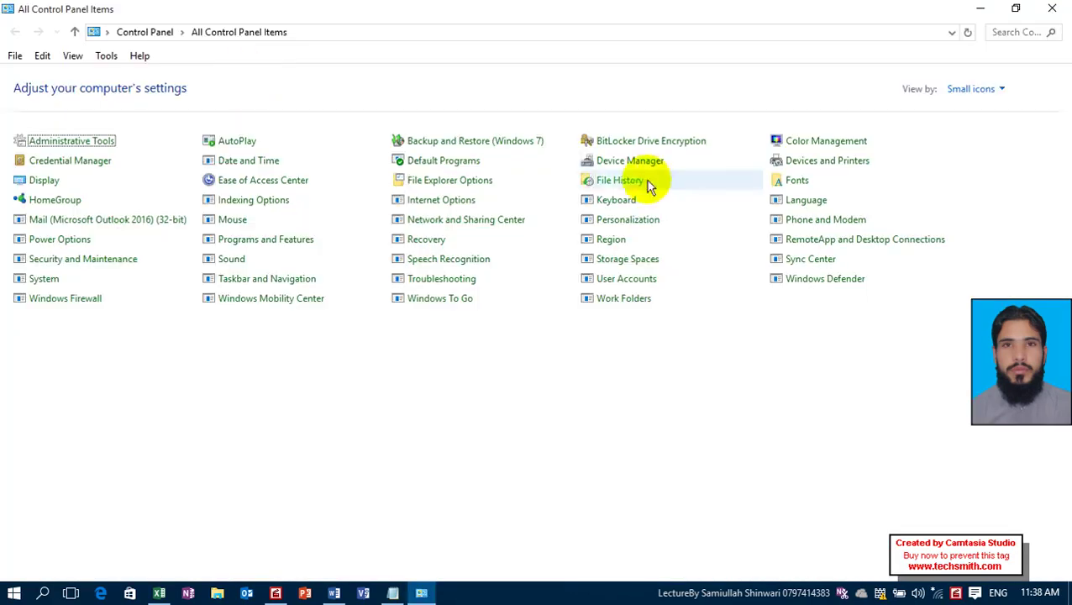
- Set Photos as the default program for all file types and protocols it can open, and return to Default Programs
left_click(413, 161)
left_click(256, 115)
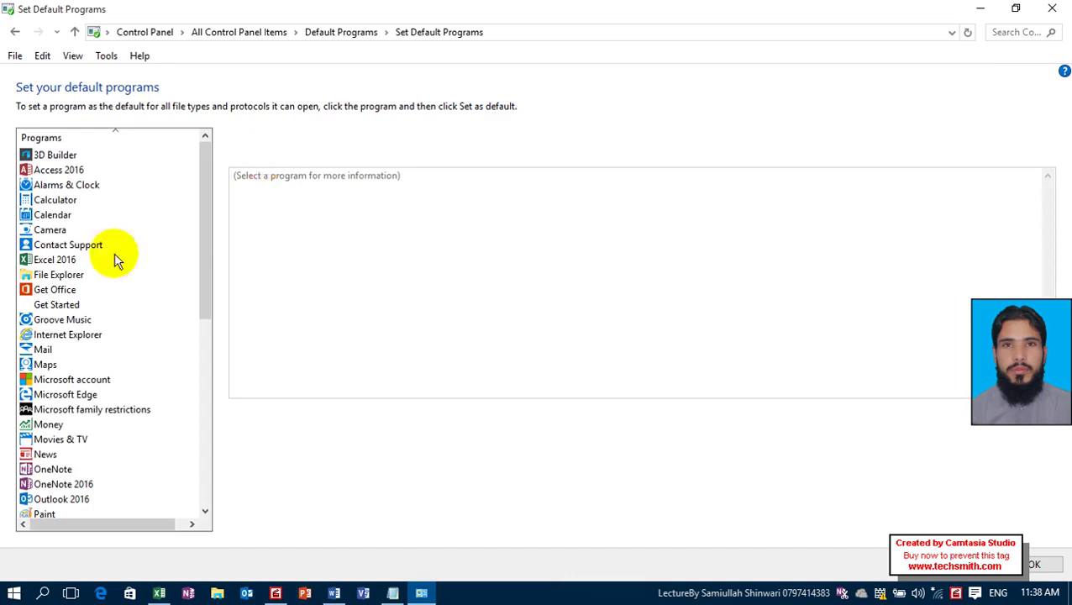
left_click(95, 304)
scroll(95, 304, "down", 5)
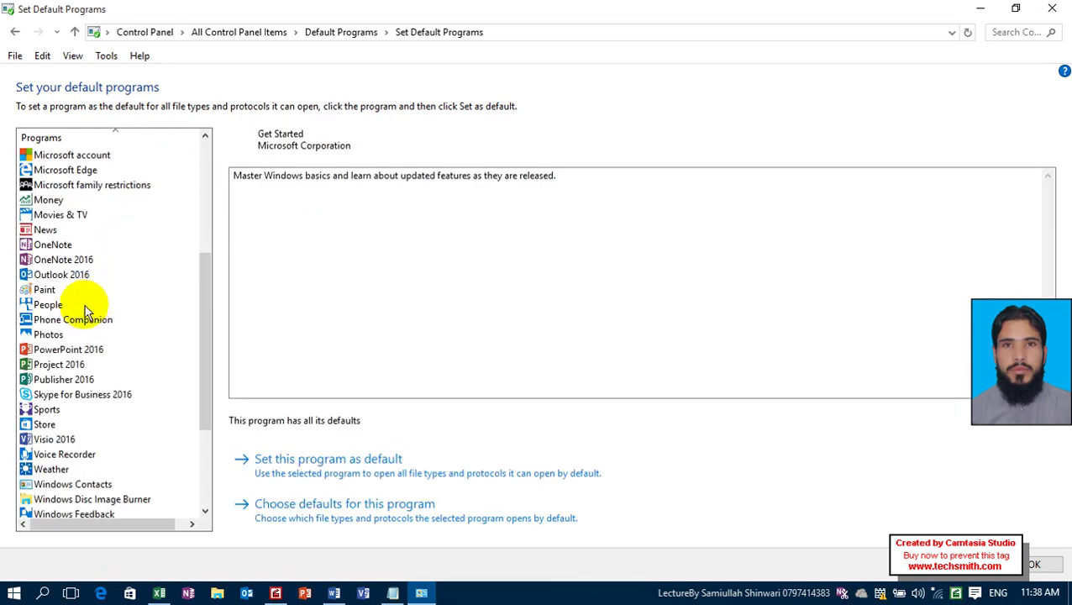
left_click(64, 336)
left_click(352, 471)
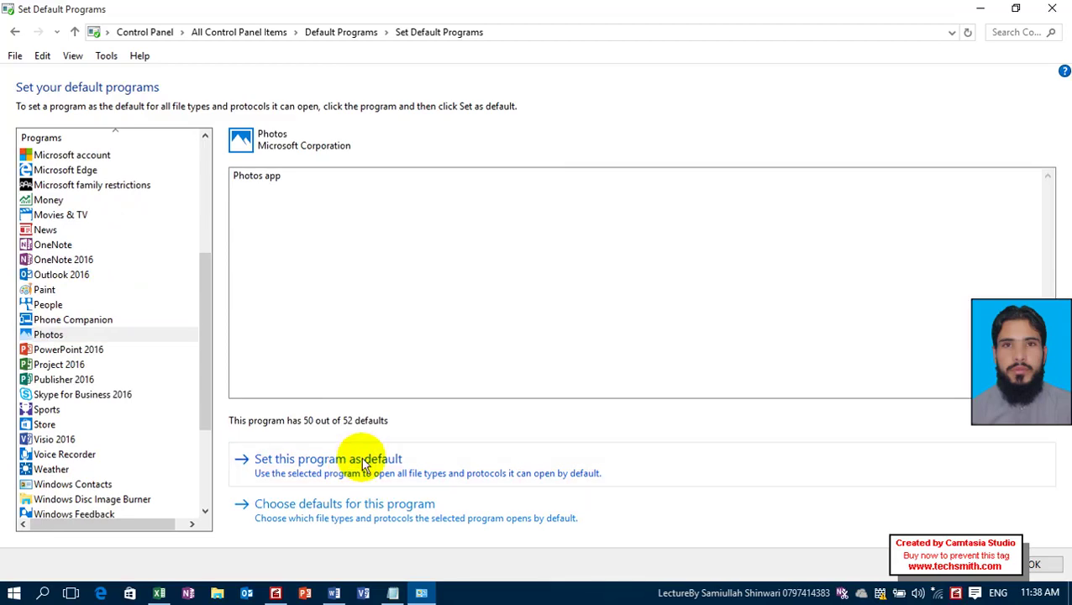
left_click(1034, 566)
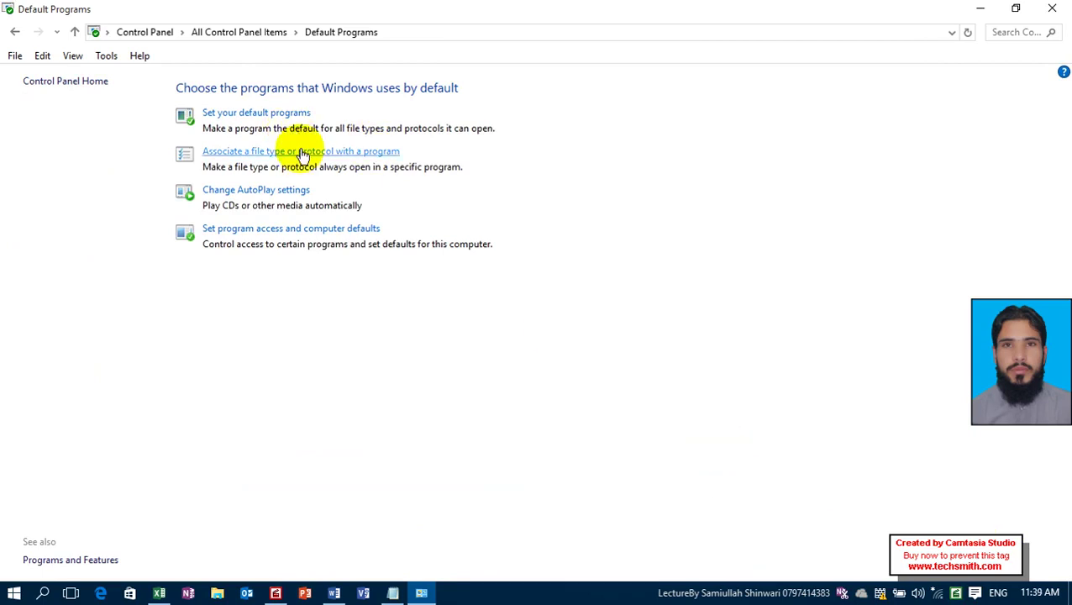
- Review the AutoPlay defaults for media and devices, switching AutoPlay for all devices on and off, and return to Default Programs
left_click(277, 192)
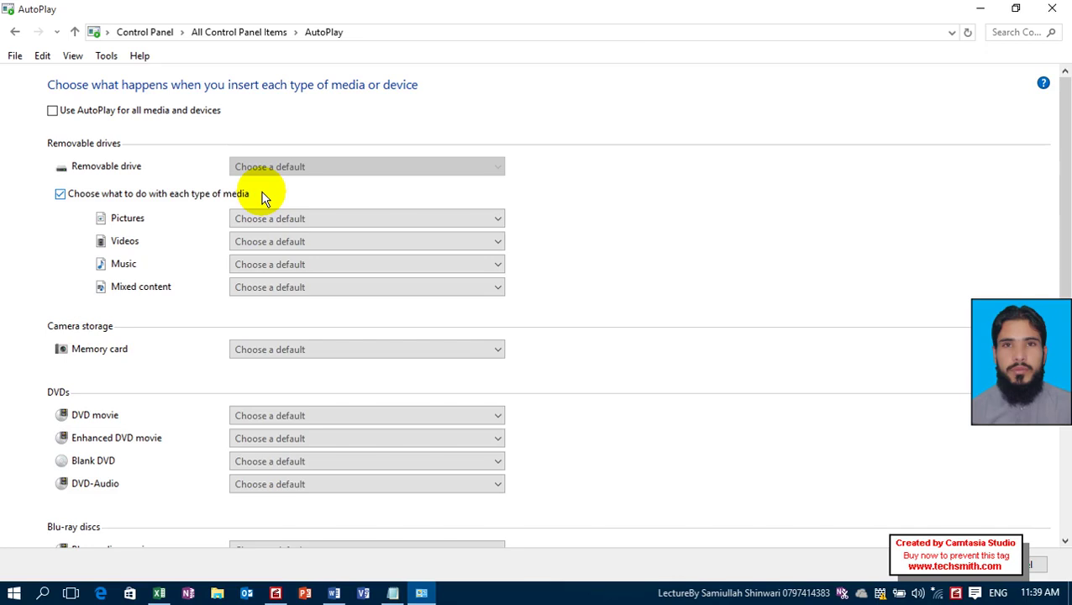
left_click(179, 125)
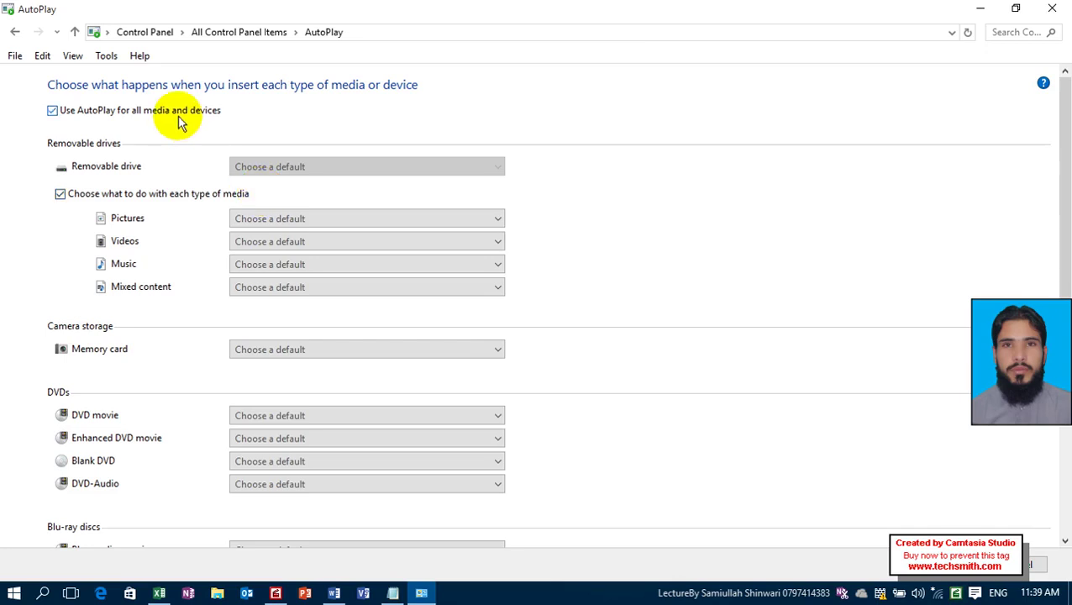
left_click(179, 122)
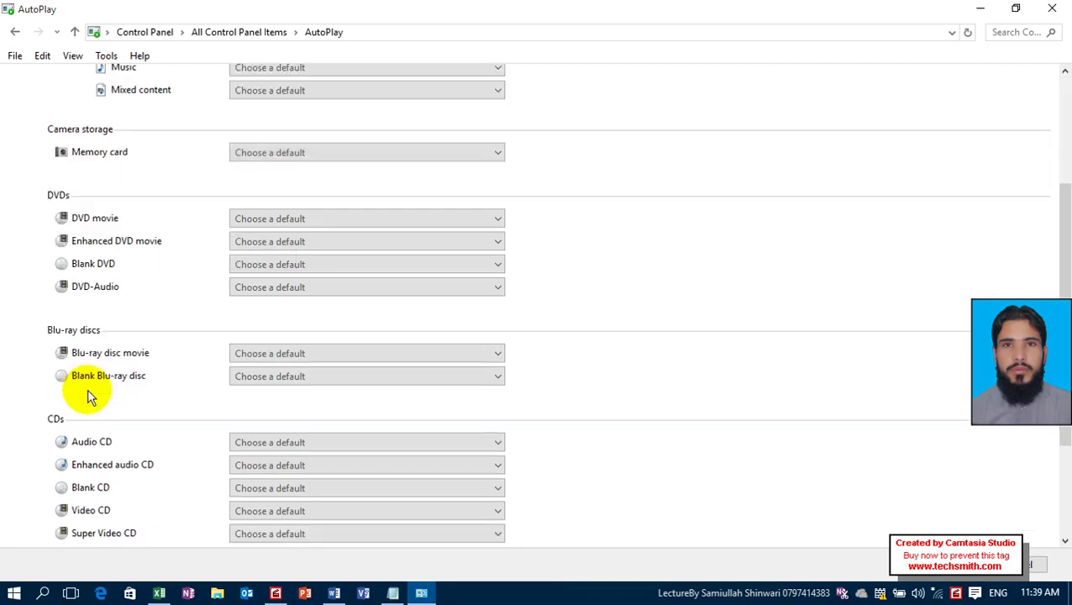
left_click(16, 35)
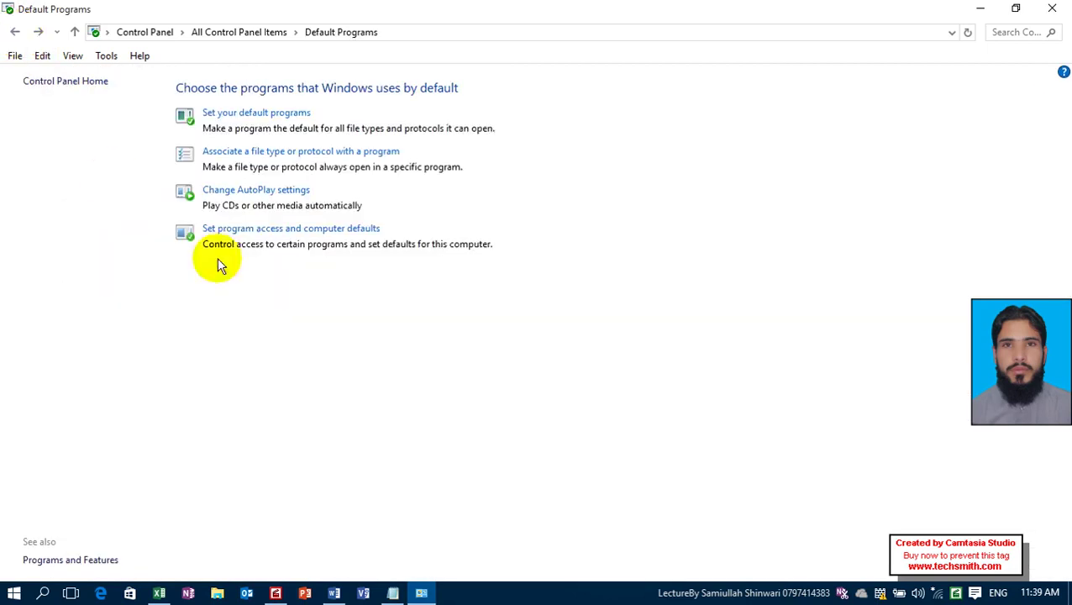
- View the AutoPlay page from the full Control Panel item list, and reopen Default Programs
left_click(238, 33)
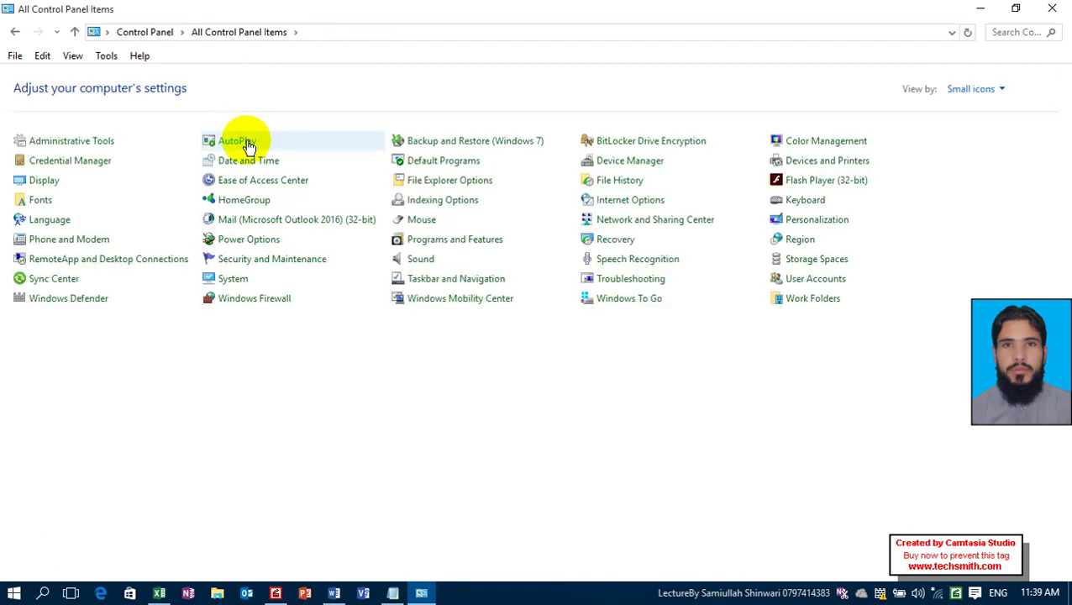
left_click(242, 143)
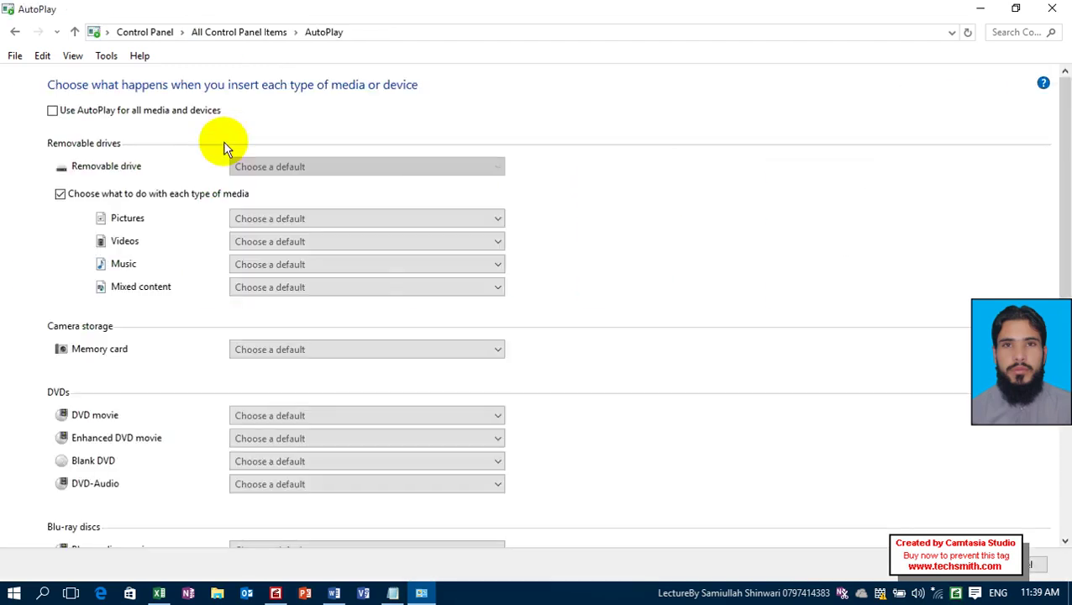
left_click(263, 35)
left_click(454, 166)
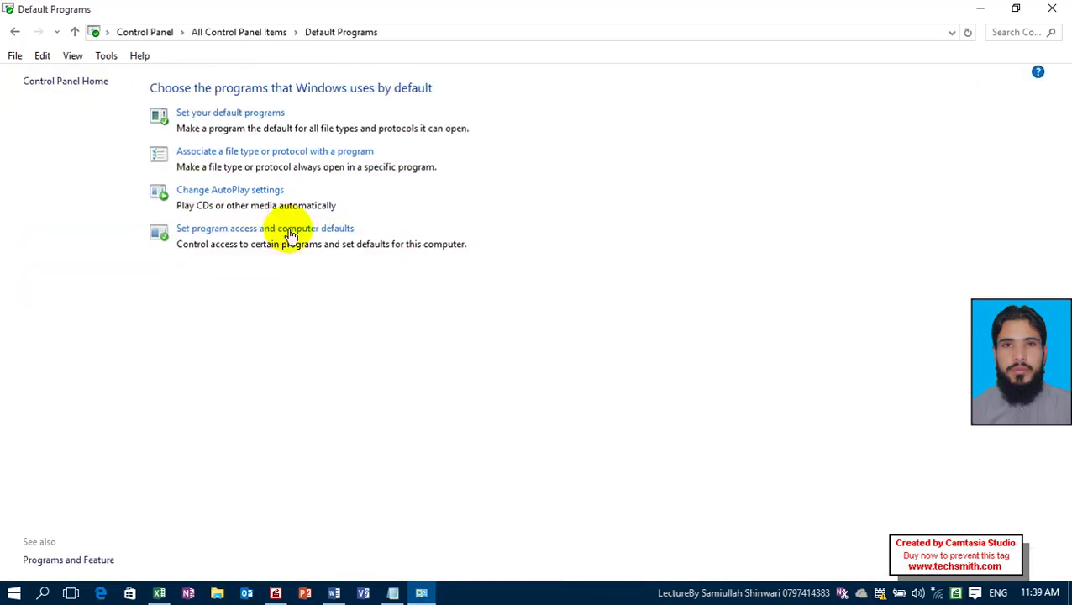
- Open Set Program Access and Computer Defaults, view the Non-Microsoft and Microsoft Windows configurations, and select Custom
left_click(267, 232)
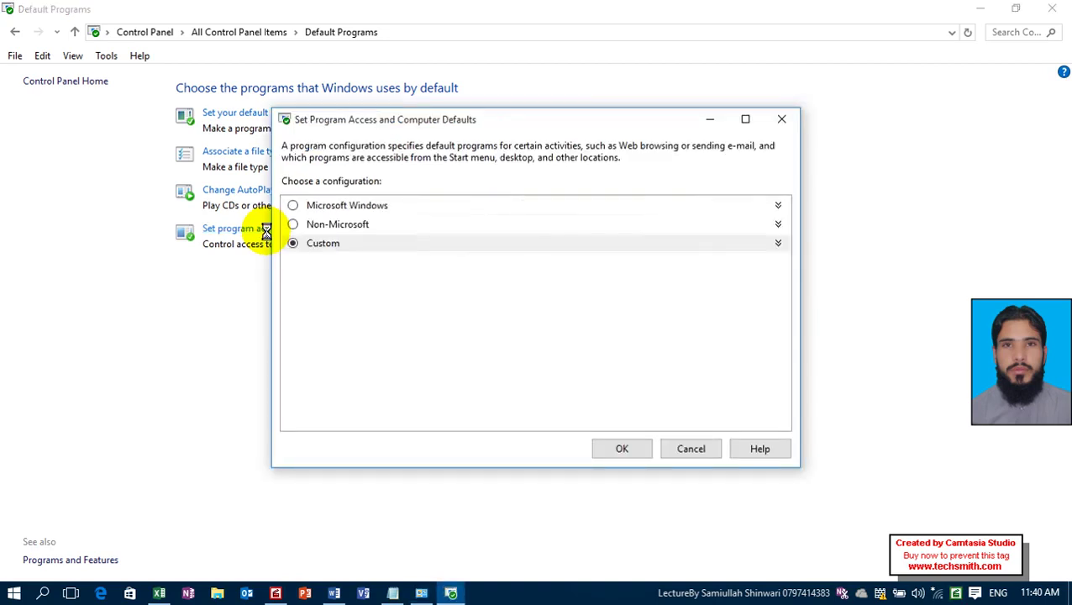
left_click(318, 242)
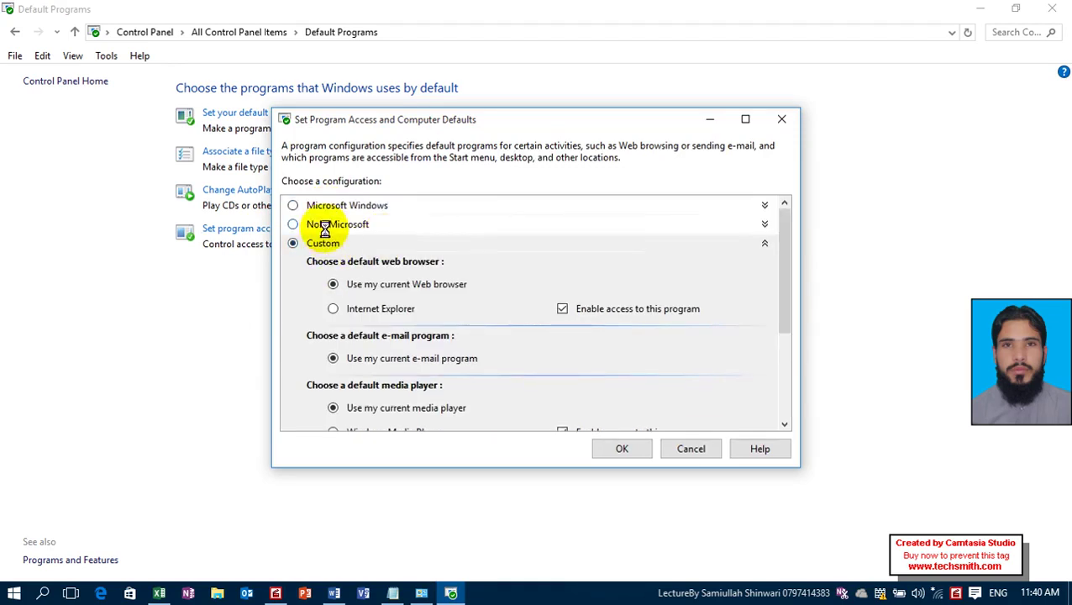
left_click(323, 224)
left_click(329, 206)
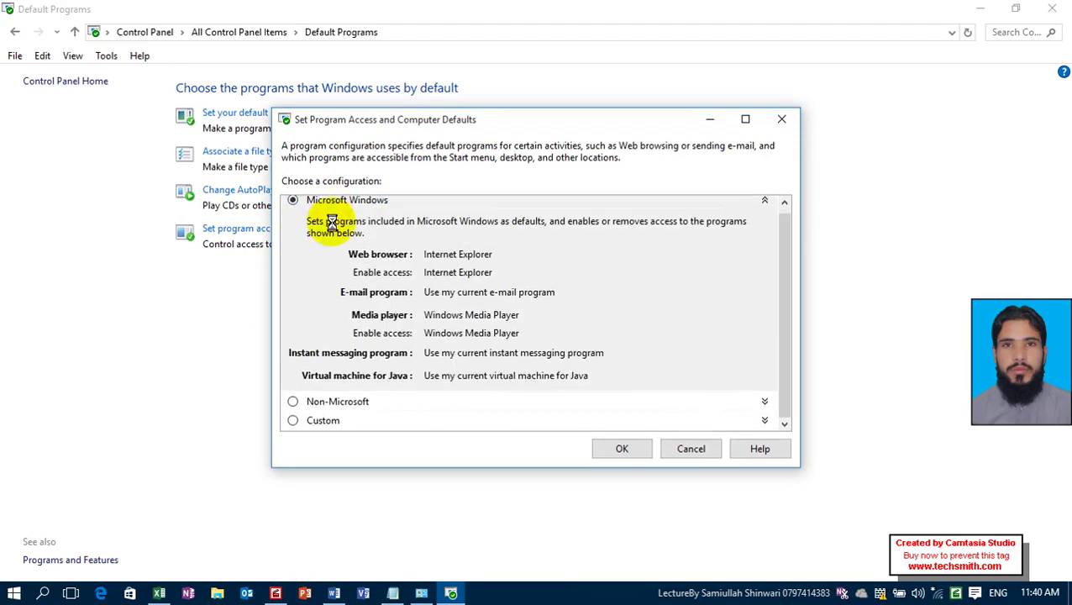
left_click(311, 420)
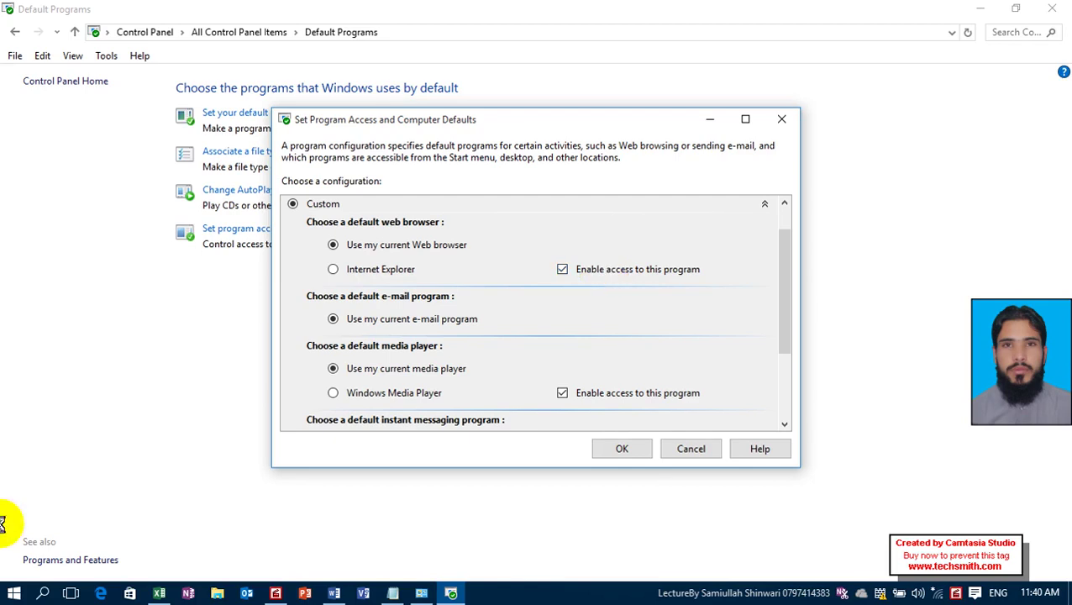
left_click(10, 592)
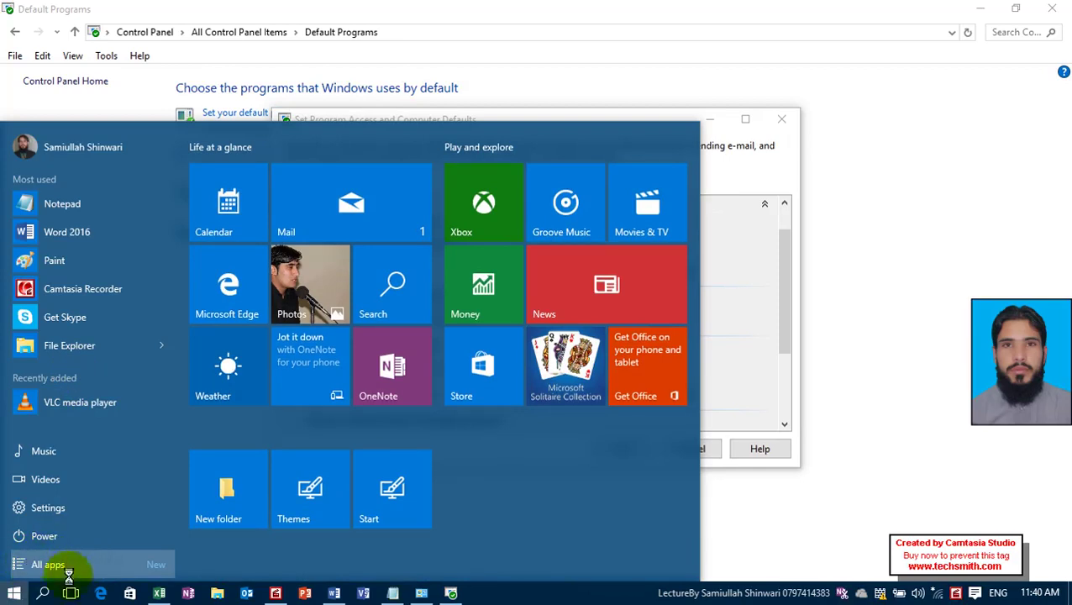
key("Escape")
key("super+d")
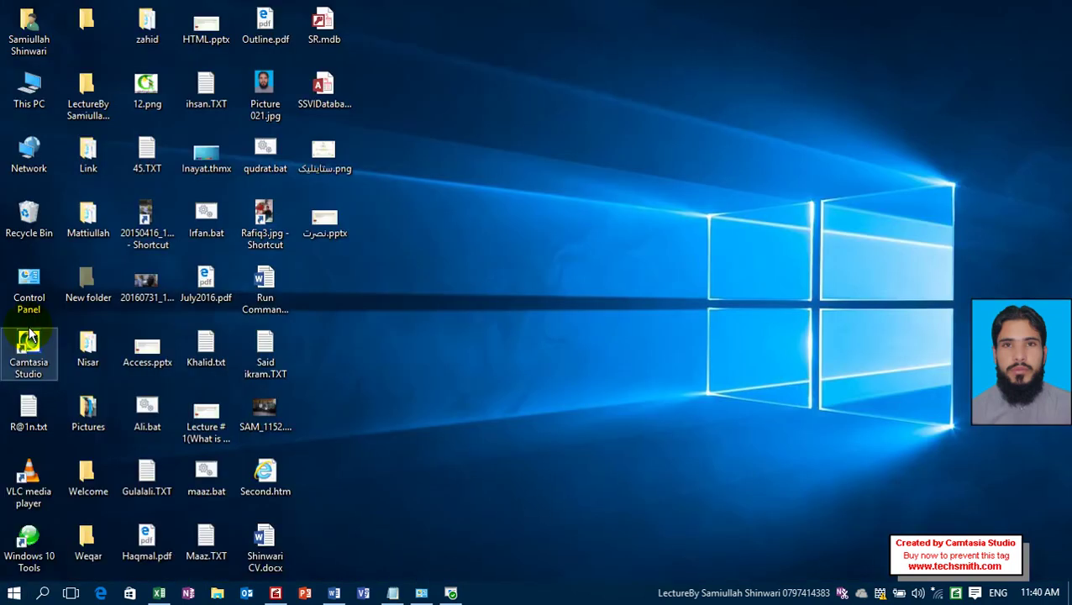
key("super+d")
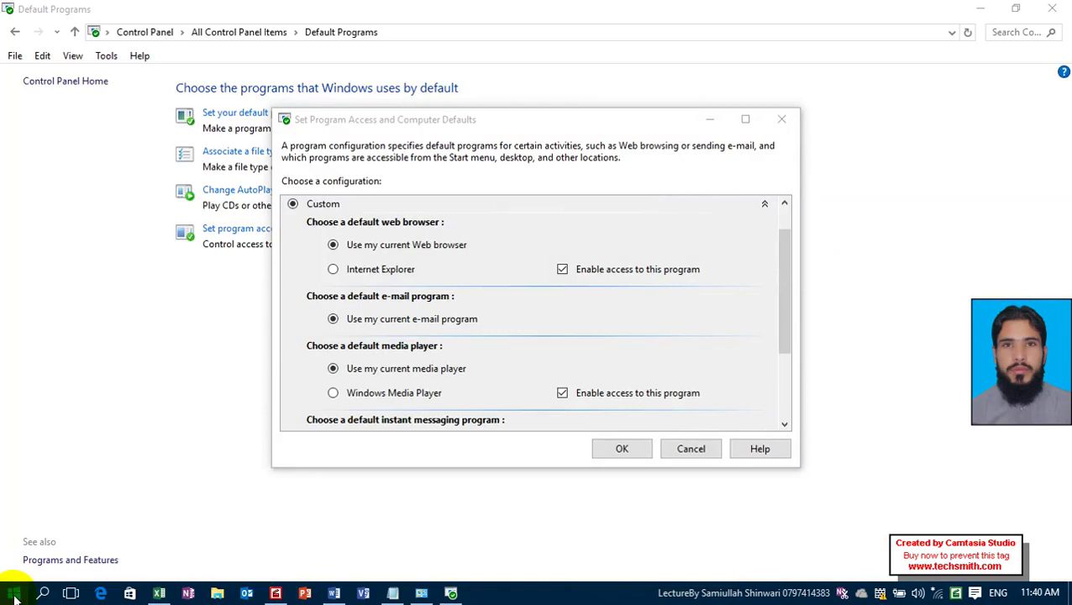
- Look up Internet Explorer under Windows Accessories in the list of all apps, and return to the program access window
left_click(13, 595)
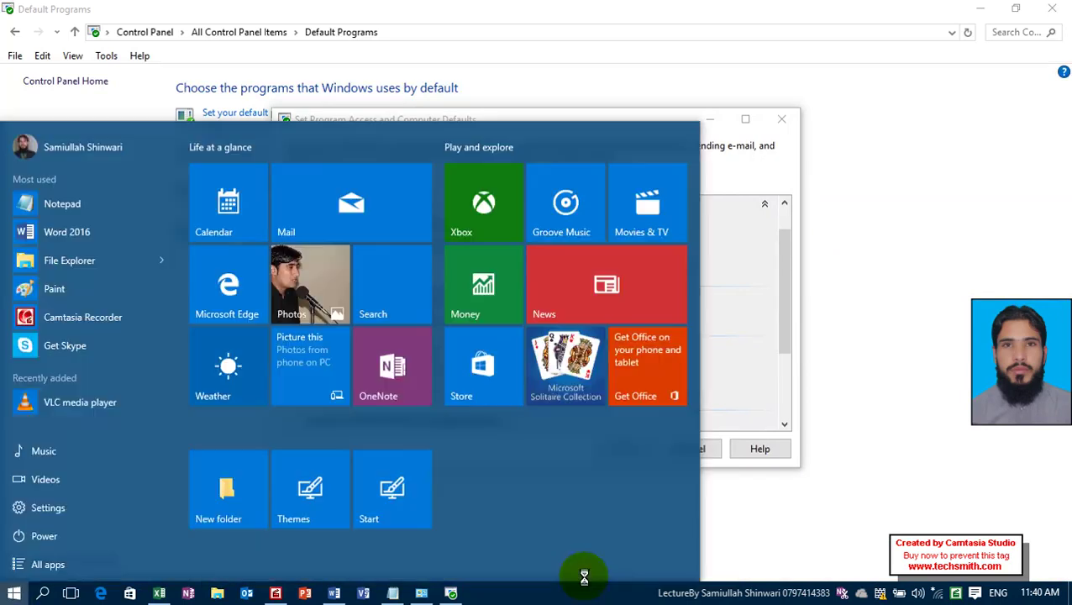
left_click(72, 561)
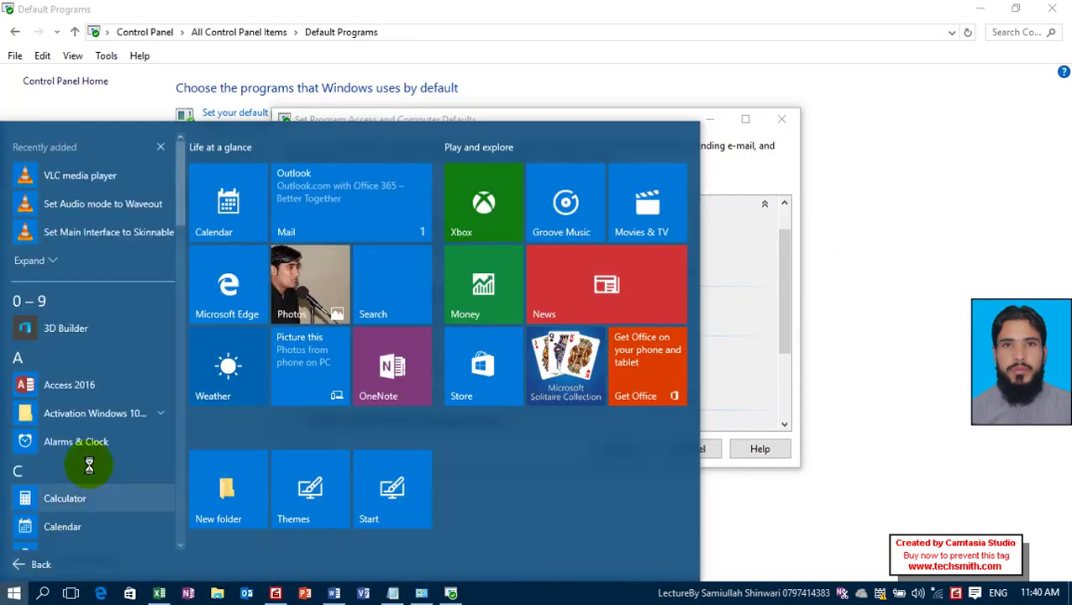
left_click_drag(172, 180, 169, 506)
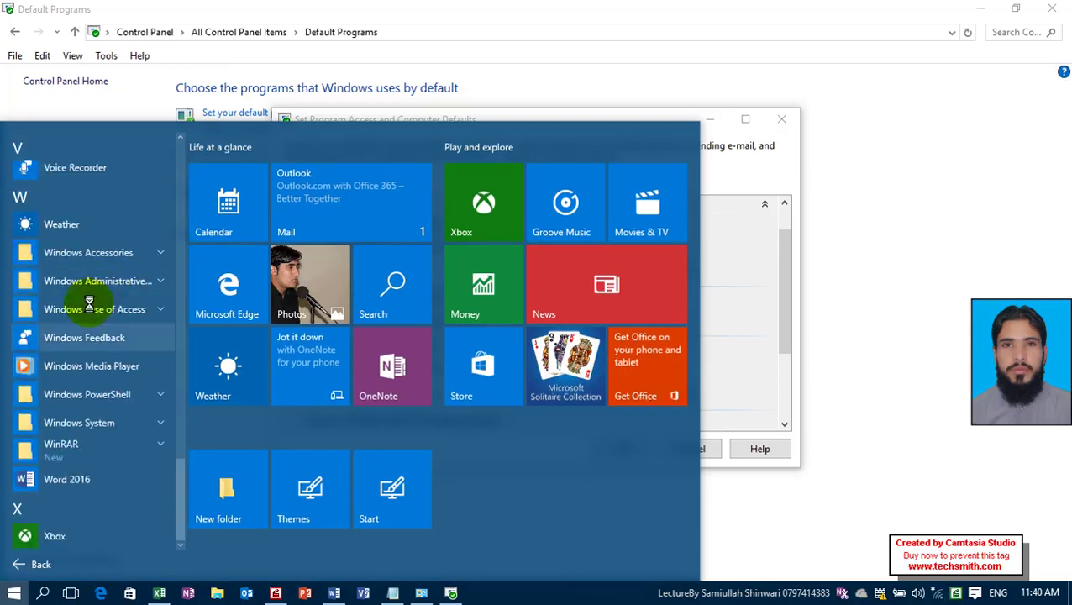
left_click(92, 252)
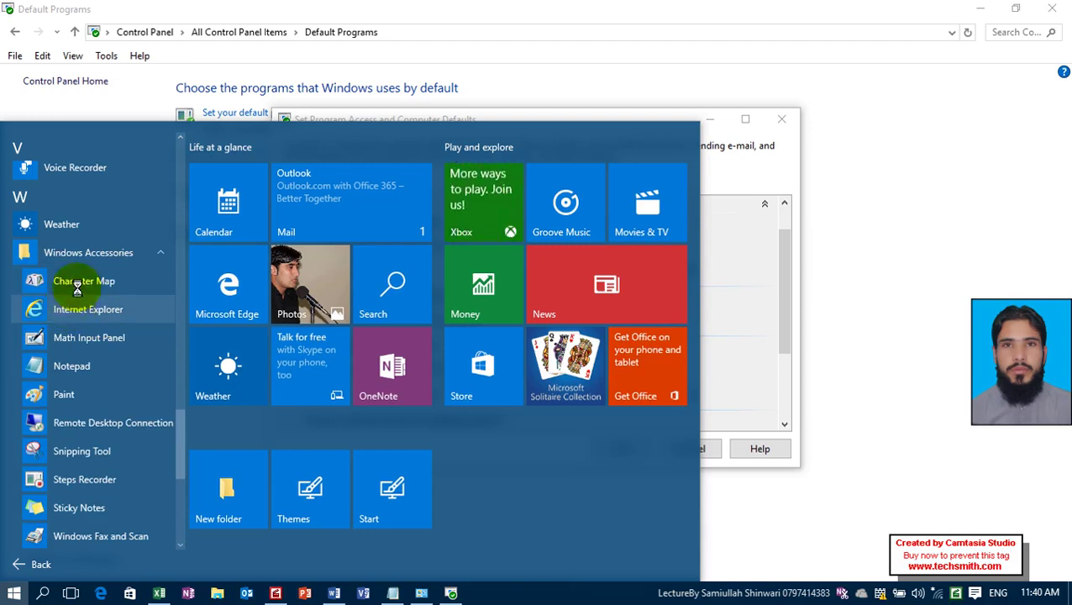
left_click(619, 114)
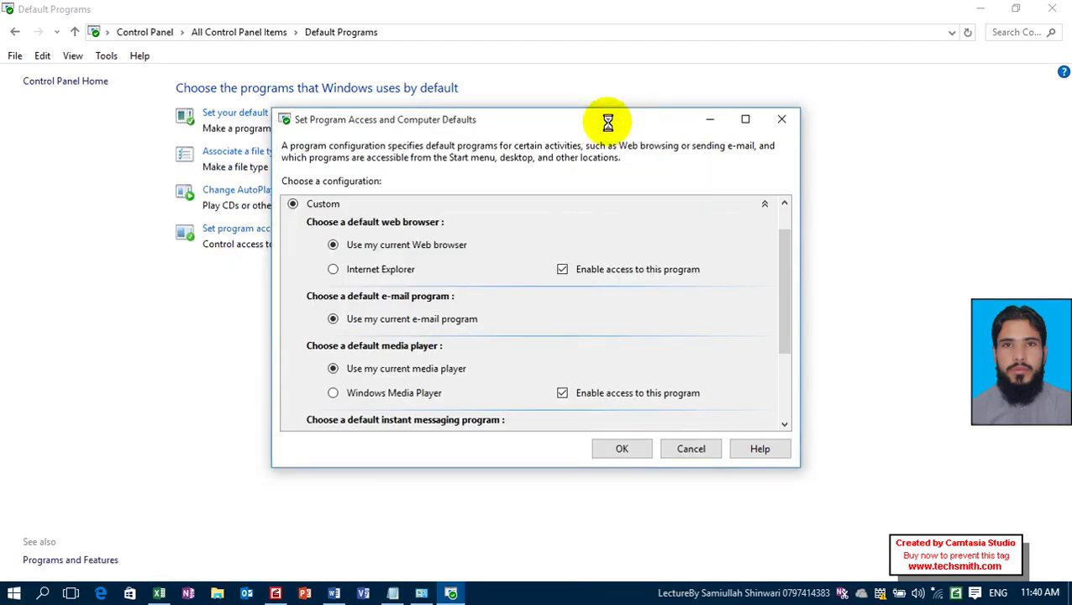
- Disable access to Internet Explorer in the Custom configuration, apply it, and check the Windows Accessories apps for the browser
left_click(666, 267)
left_click(640, 446)
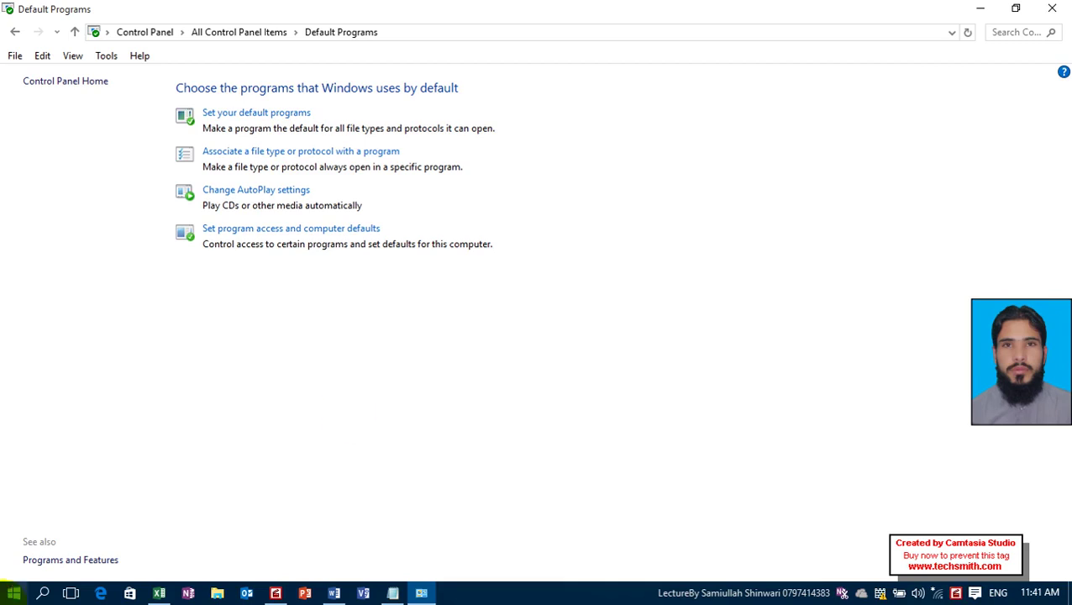
left_click(15, 592)
left_click(38, 564)
left_click_drag(180, 180, 179, 498)
left_click(151, 257)
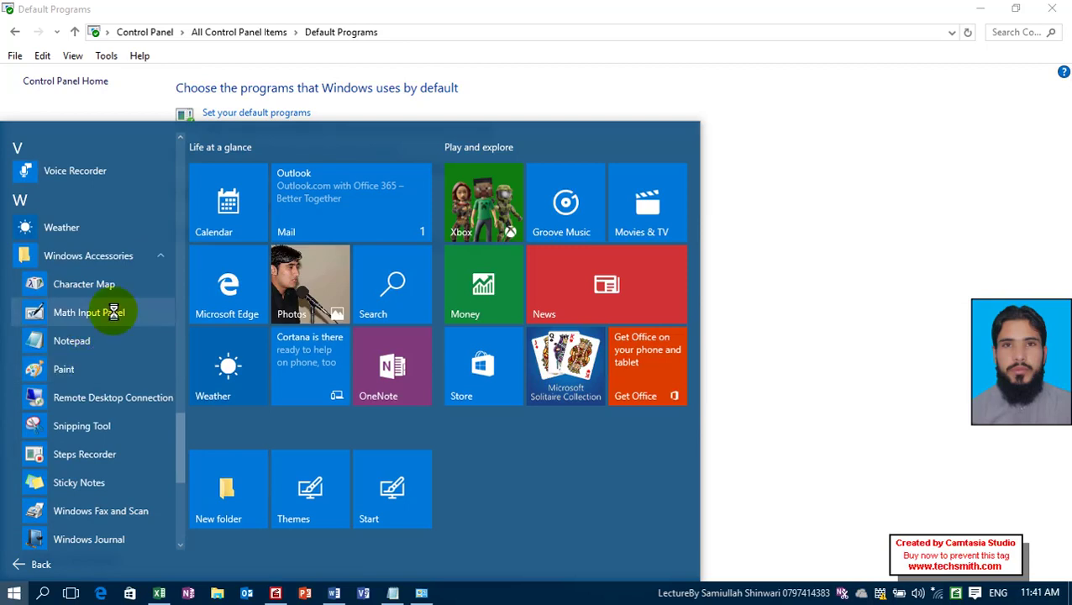
left_click(414, 6)
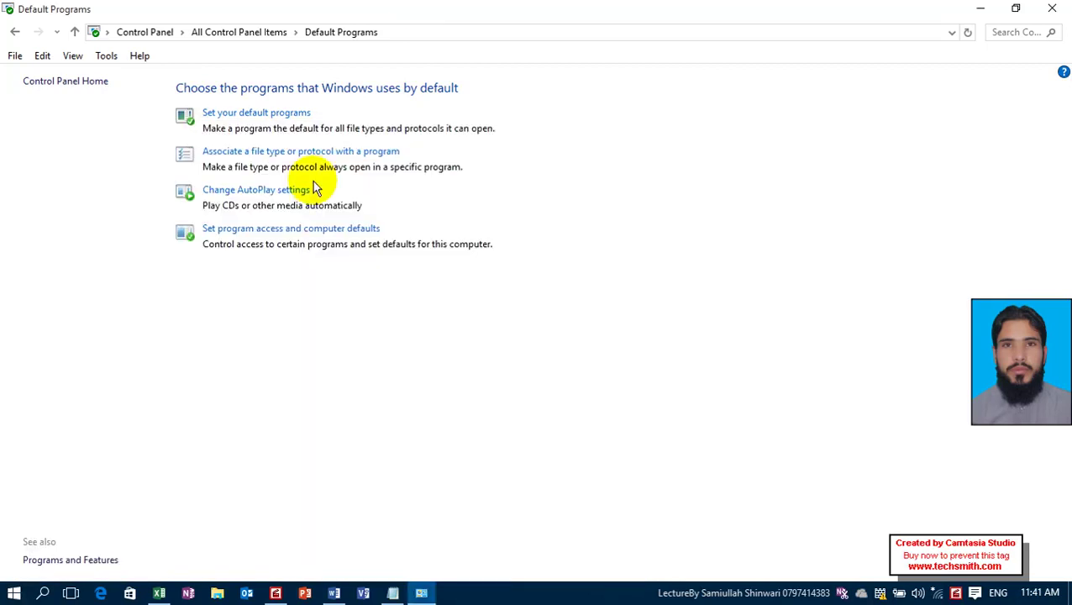
- Re-enable access to Internet Explorer in the Custom configuration, apply it, and check the Windows Accessories apps again
left_click(280, 235)
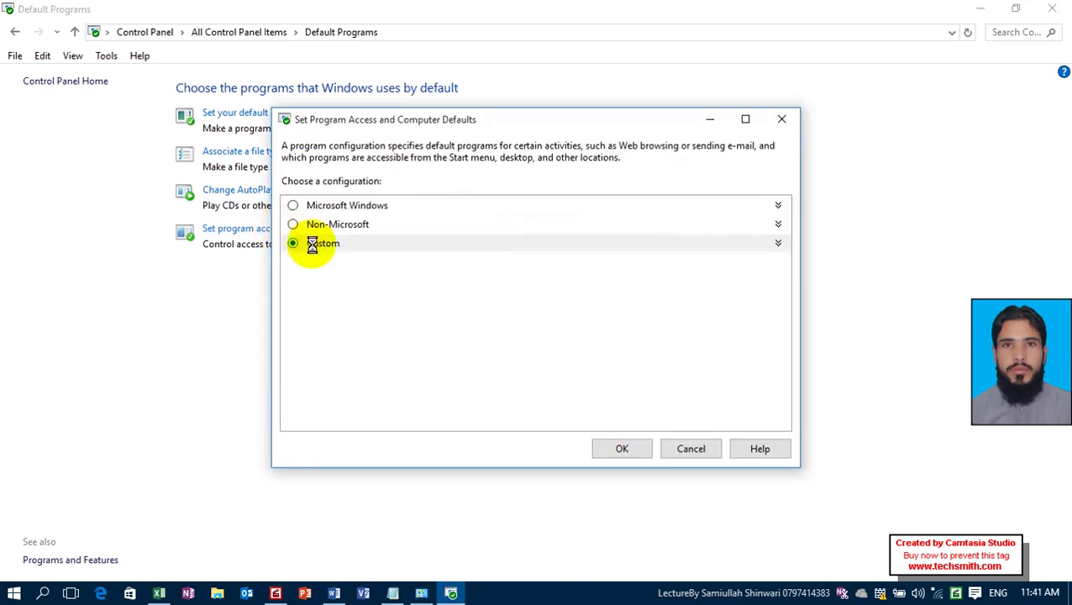
left_click(560, 269)
left_click(619, 445)
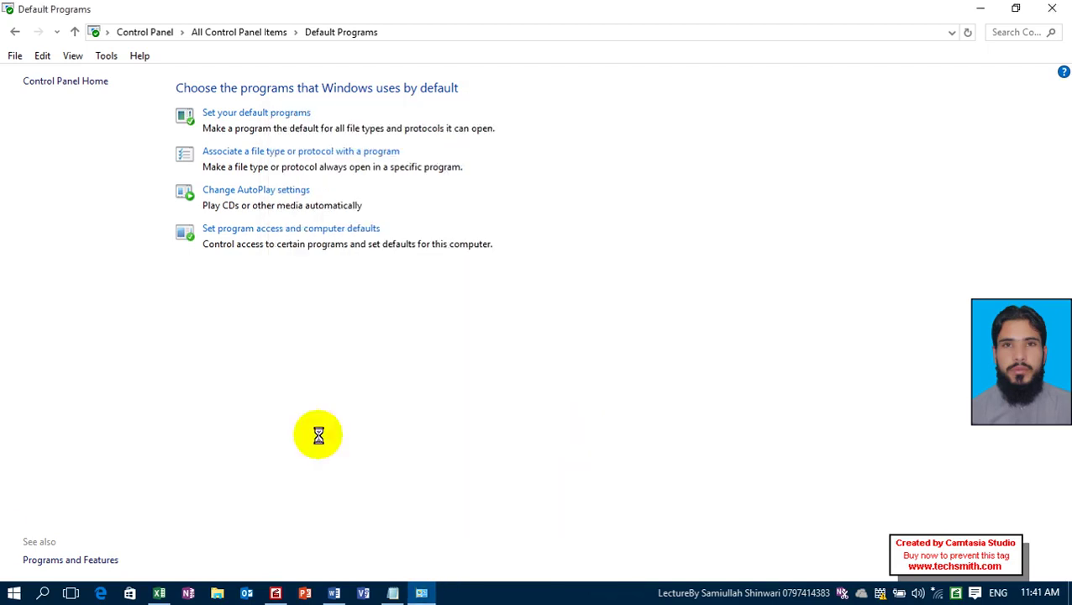
left_click(13, 597)
left_click(35, 561)
left_click_drag(181, 203, 172, 521)
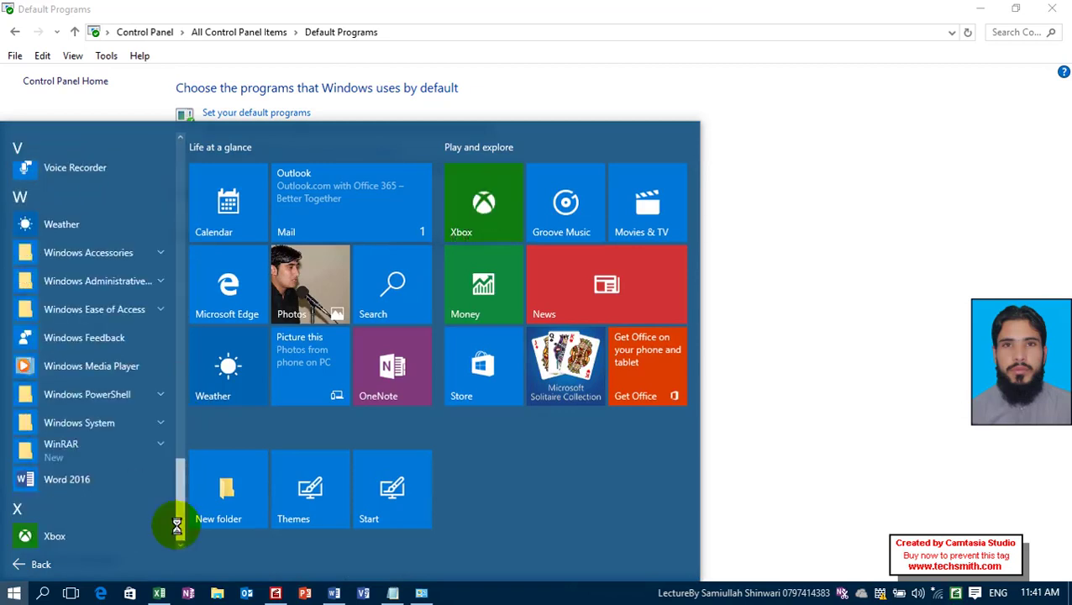
left_click(133, 253)
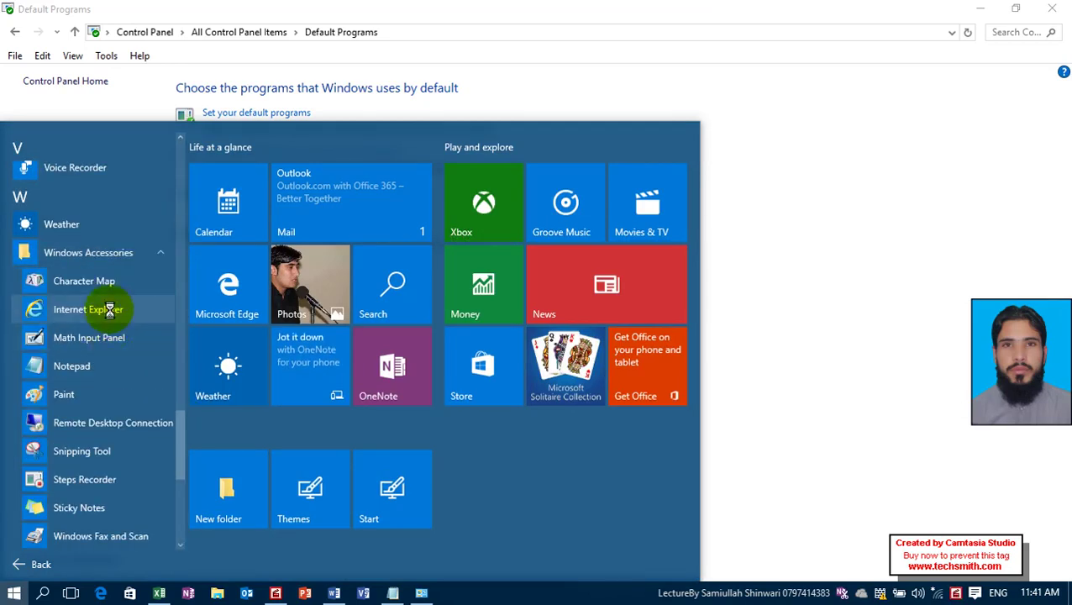
left_click(280, 17)
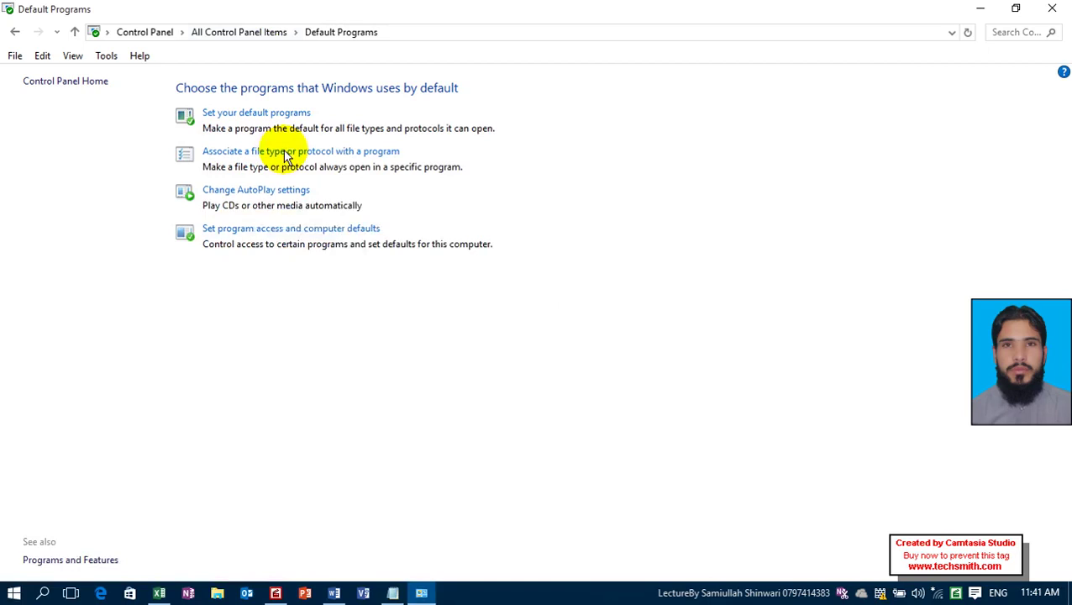
- Open Set Program Access and Computer Defaults, expand the Custom configuration, and look up Windows Media Player in the list of all apps
left_click(284, 228)
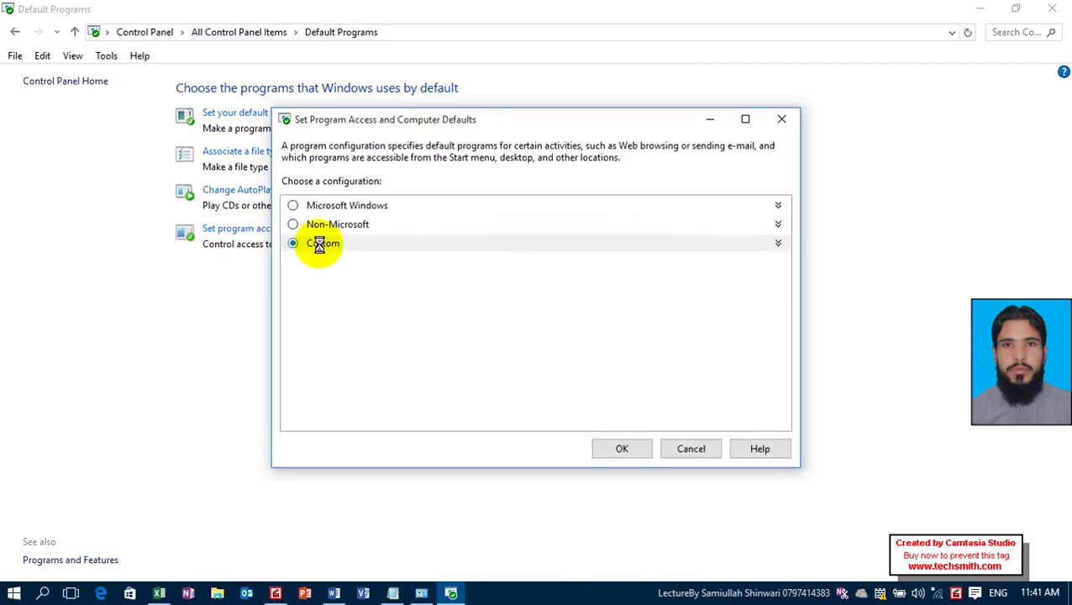
left_click(320, 241)
scroll(486, 344, "down", 3)
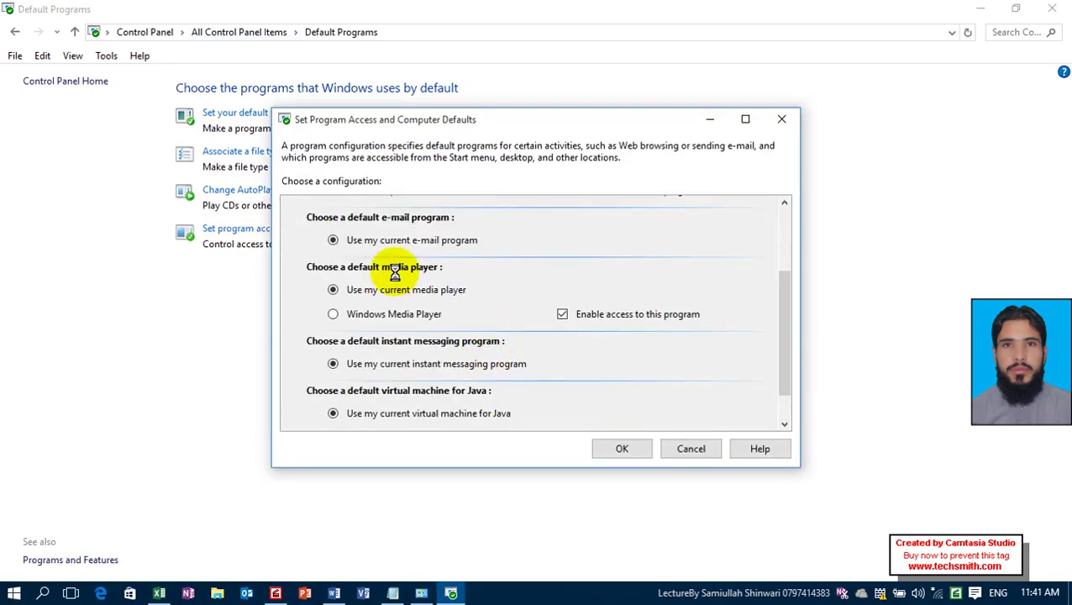
left_click(14, 591)
left_click(15, 564)
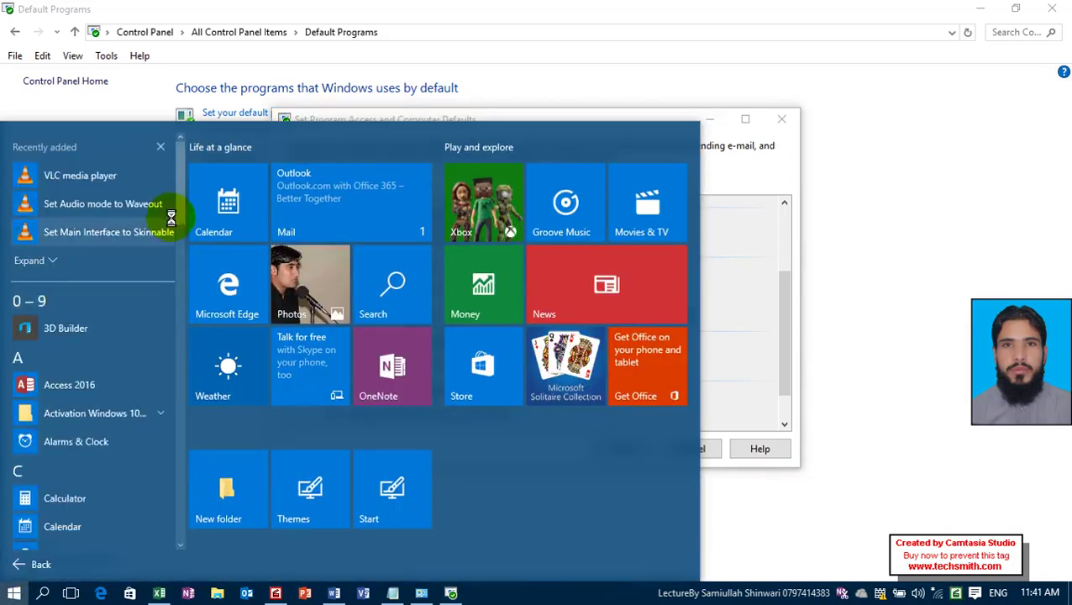
left_click_drag(177, 193, 167, 509)
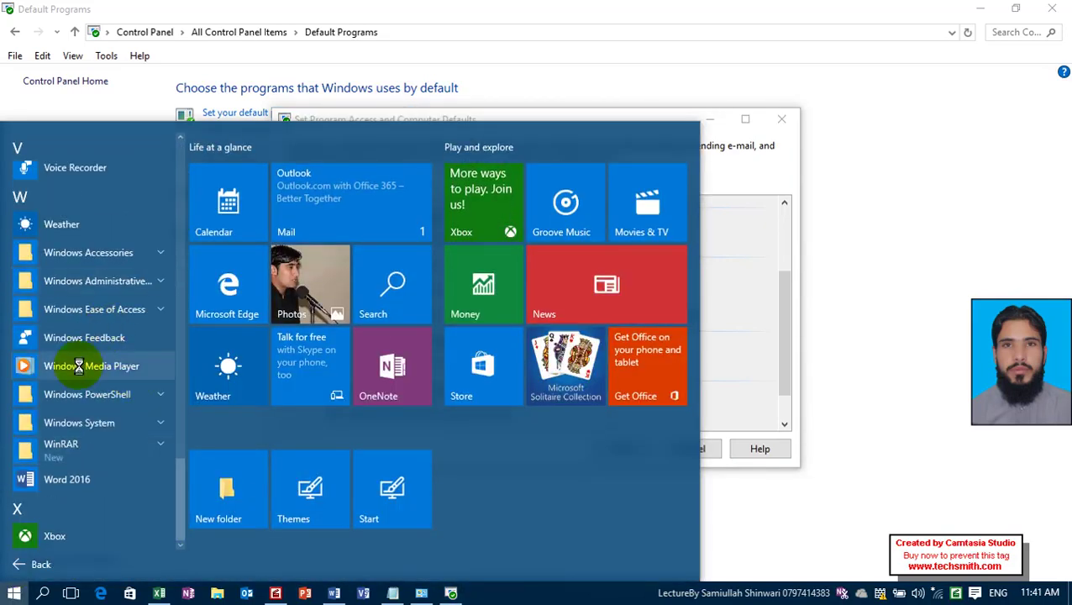
left_click(751, 284)
- Disable access to Windows Media Player in the Custom configuration, apply it, and check the list of all apps for the player
left_click(588, 393)
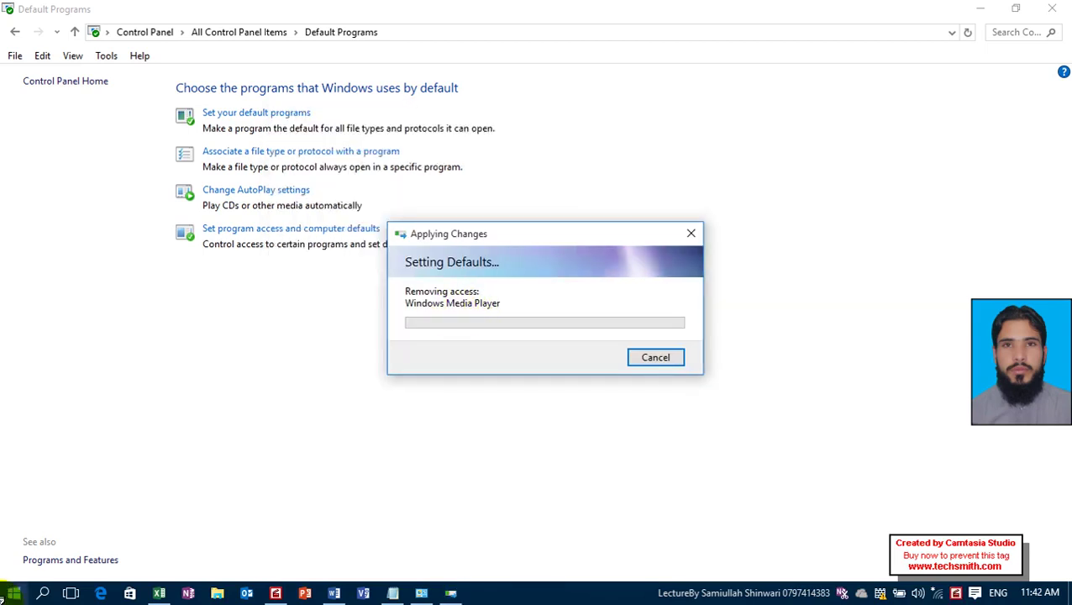
left_click(7, 591)
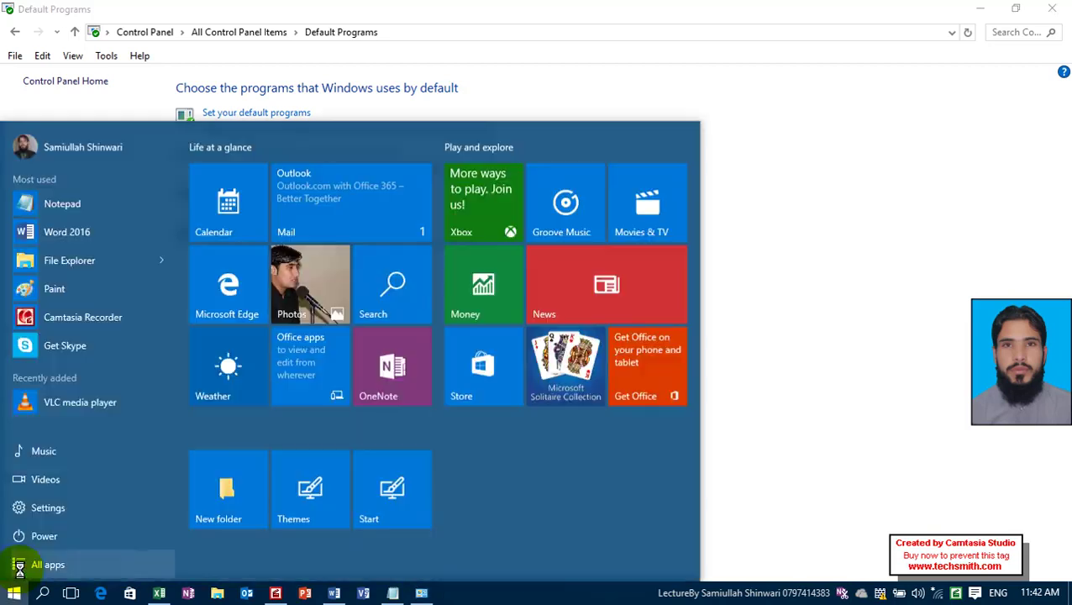
left_click(42, 564)
scroll(74, 290, "down", 15)
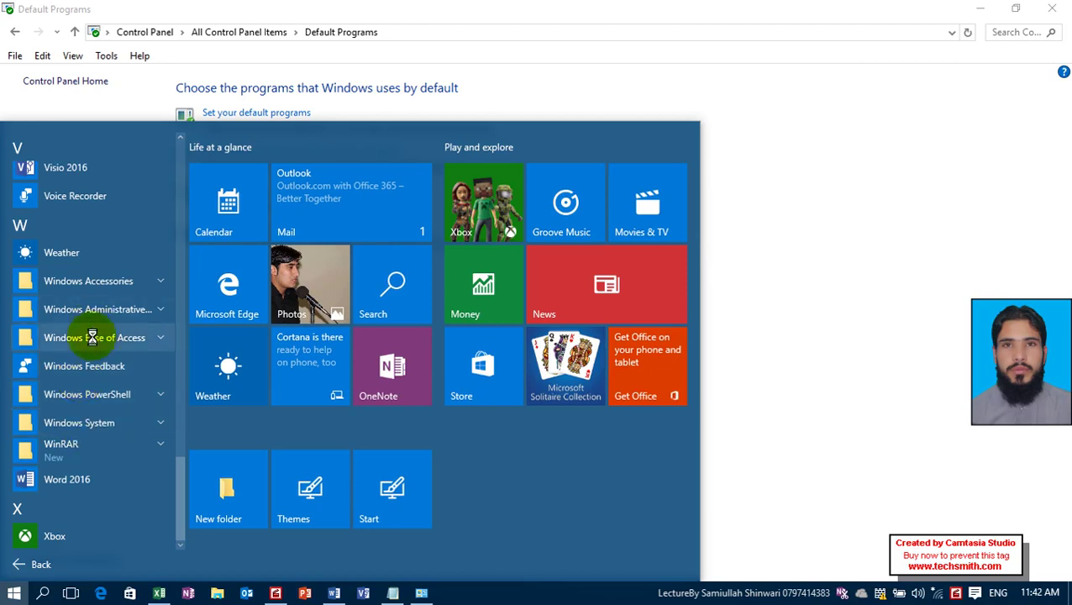
left_click(259, 7)
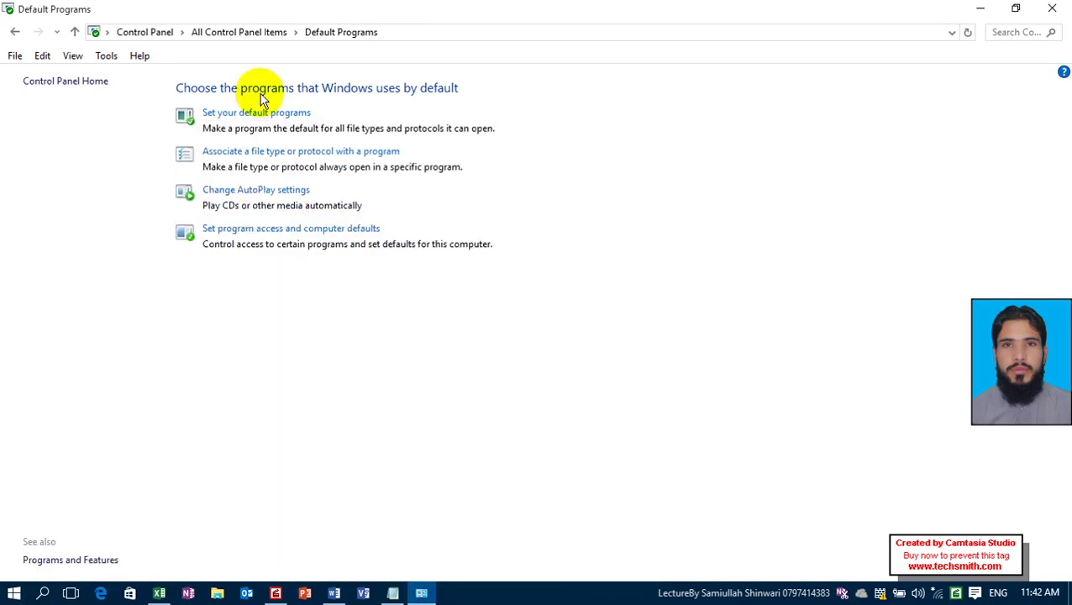
- Re-enable access to Windows Media Player in the Custom configuration, apply it, and check the list of all apps again
left_click(259, 231)
left_click(411, 241)
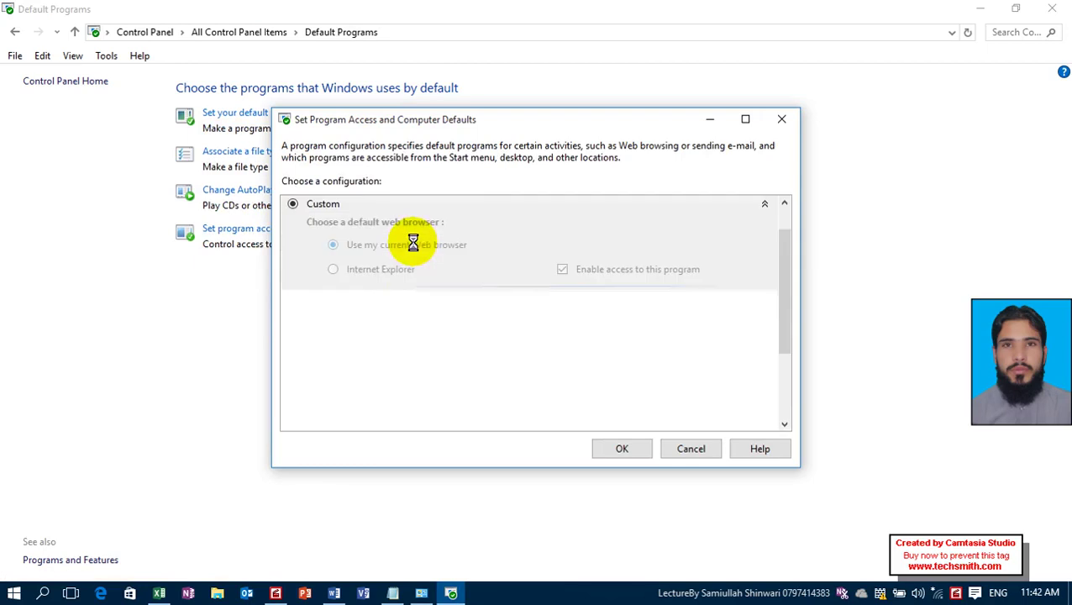
left_click(559, 391)
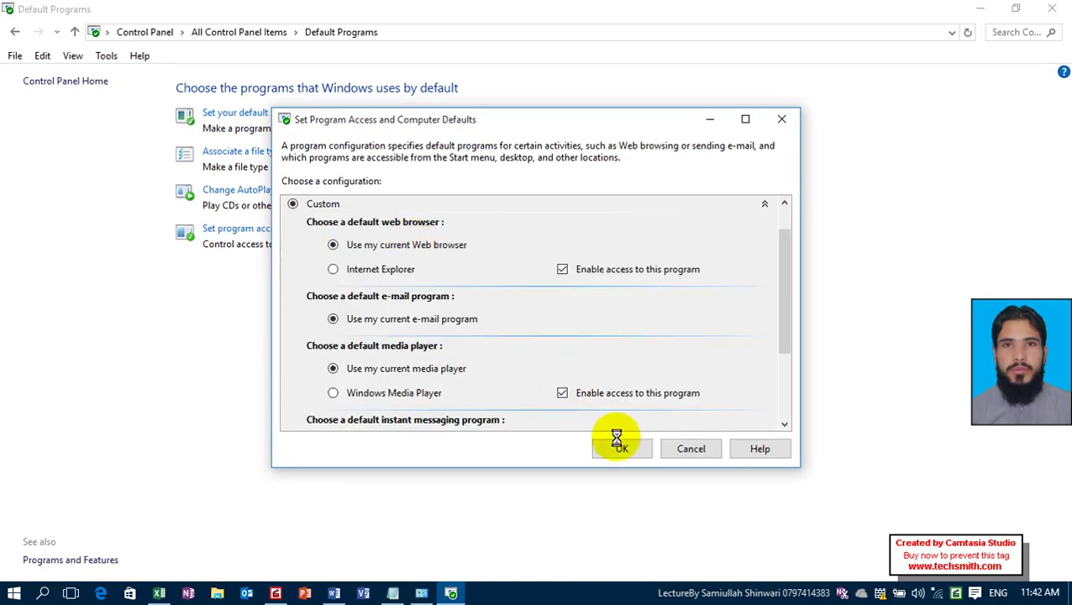
left_click(620, 448)
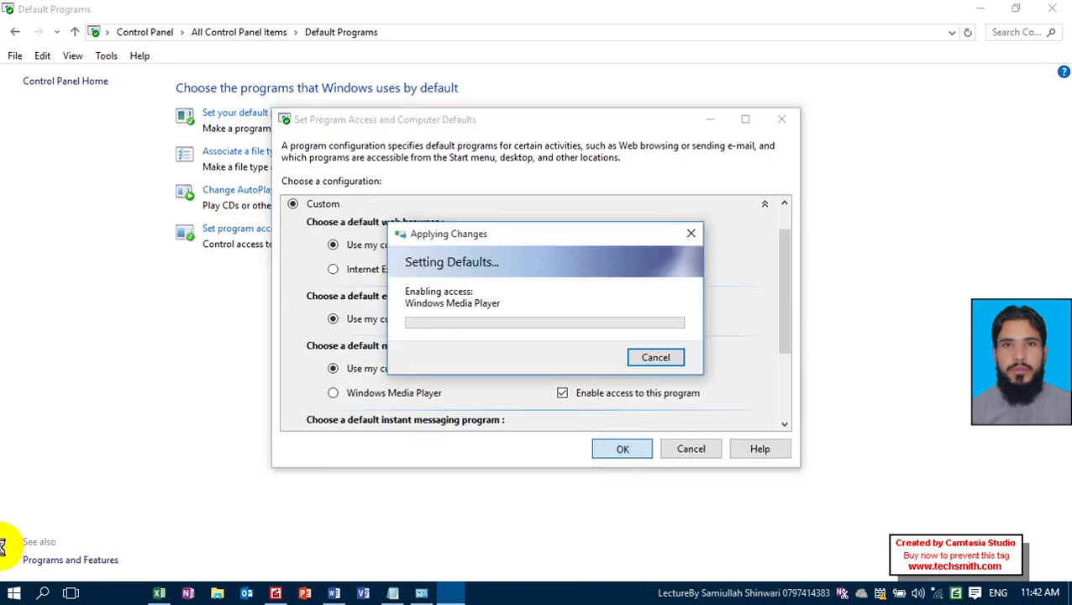
left_click(14, 597)
left_click(23, 565)
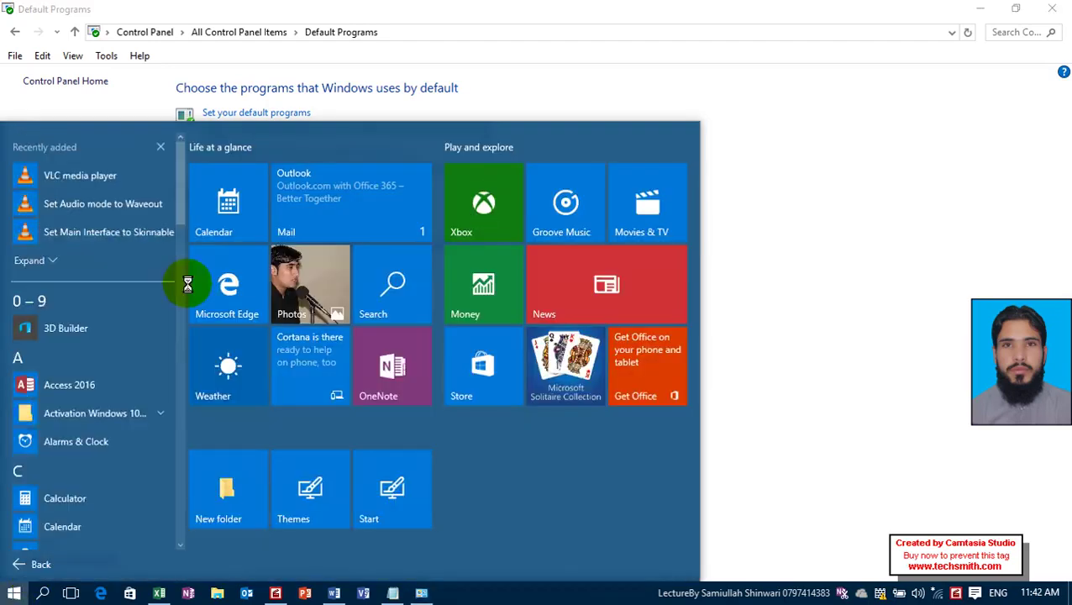
scroll(139, 275, "down", 10)
scroll(139, 278, "down", 10)
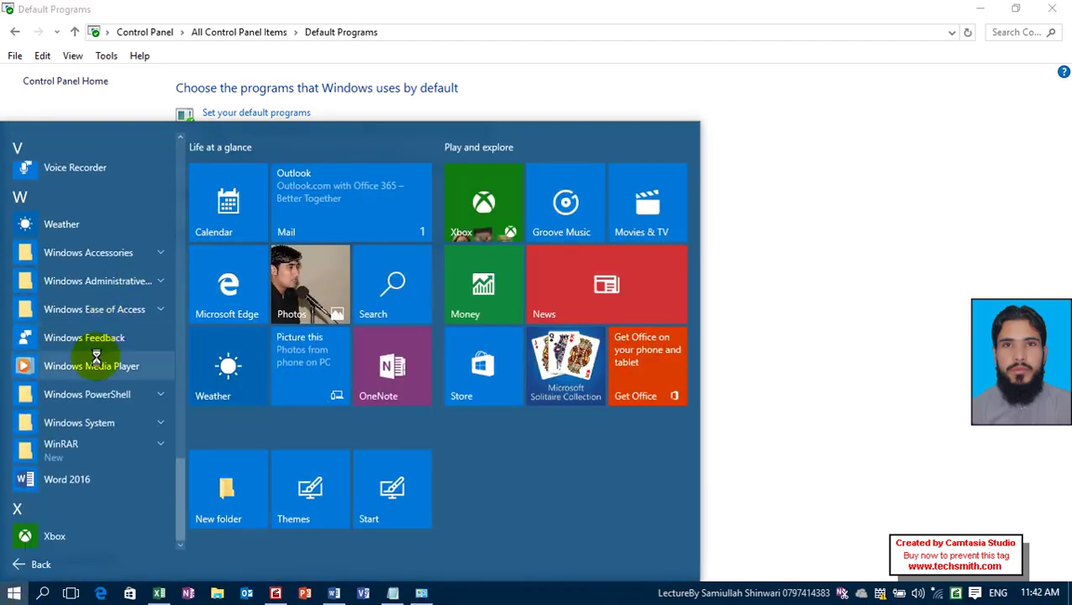
left_click(281, 8)
- Return to All Control Panel Items and open Fonts
left_click(244, 33)
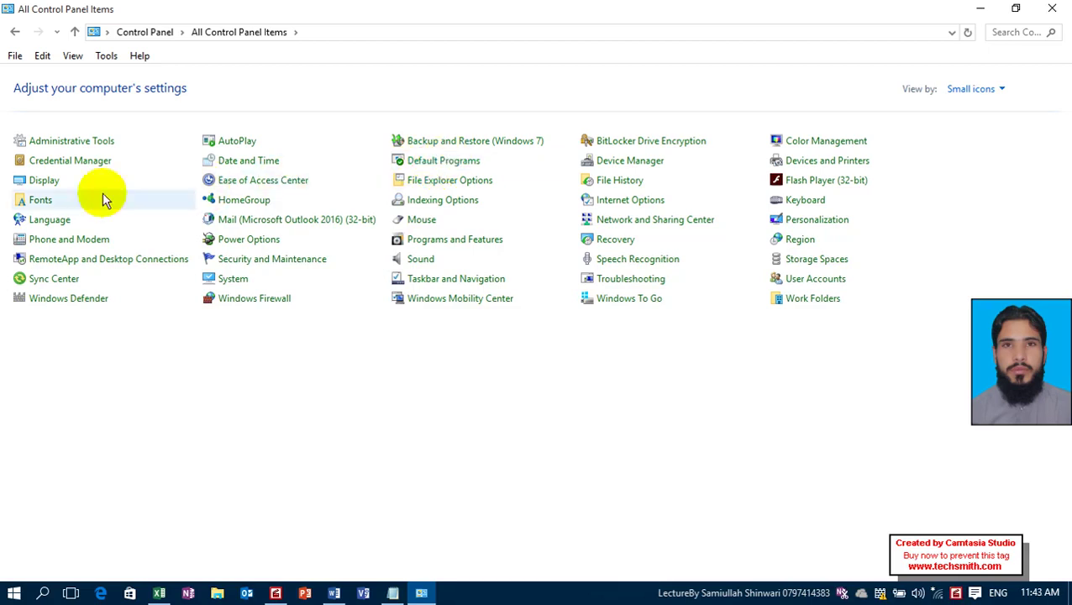
left_click(37, 199)
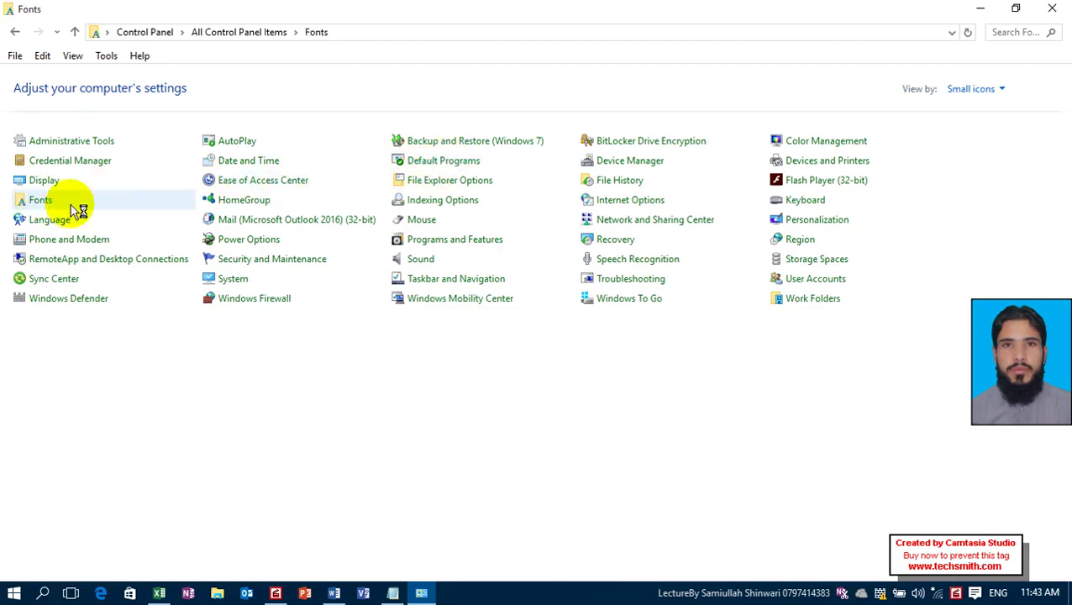
- Switch to the Notepad note, set its font to Tw Cen MT in italic at size 24, and return to the Fonts window
left_click(393, 594)
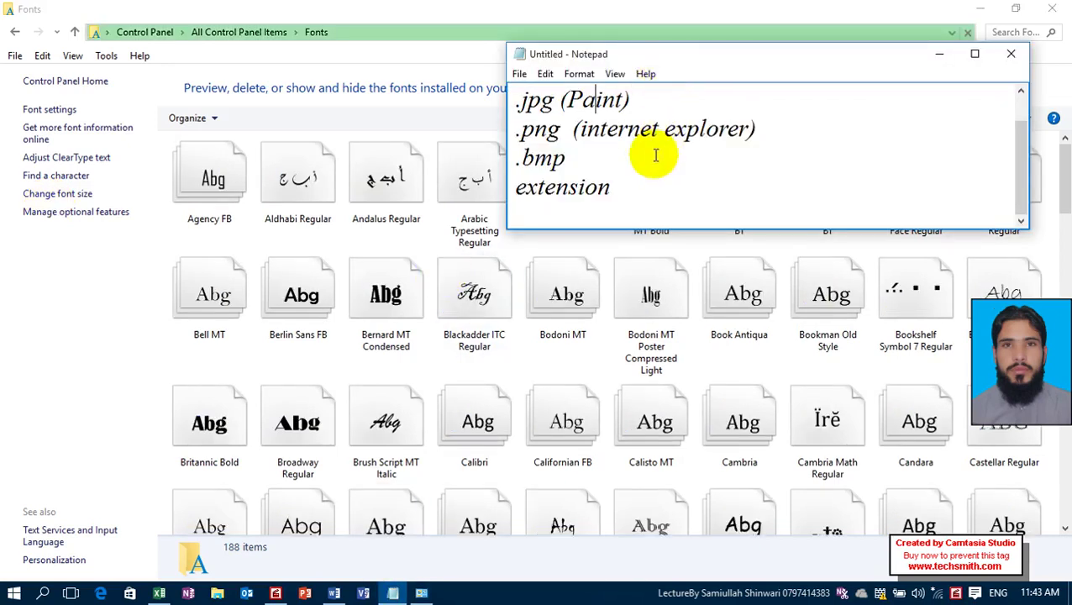
left_click_drag(637, 184, 593, 101)
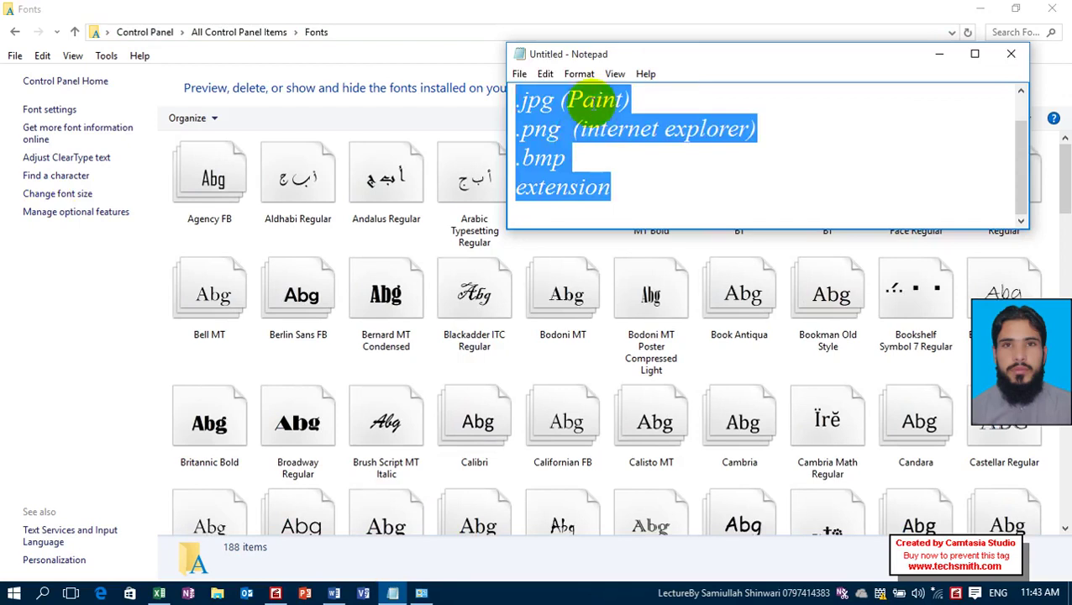
left_click(593, 100)
left_click(579, 74)
left_click(610, 110)
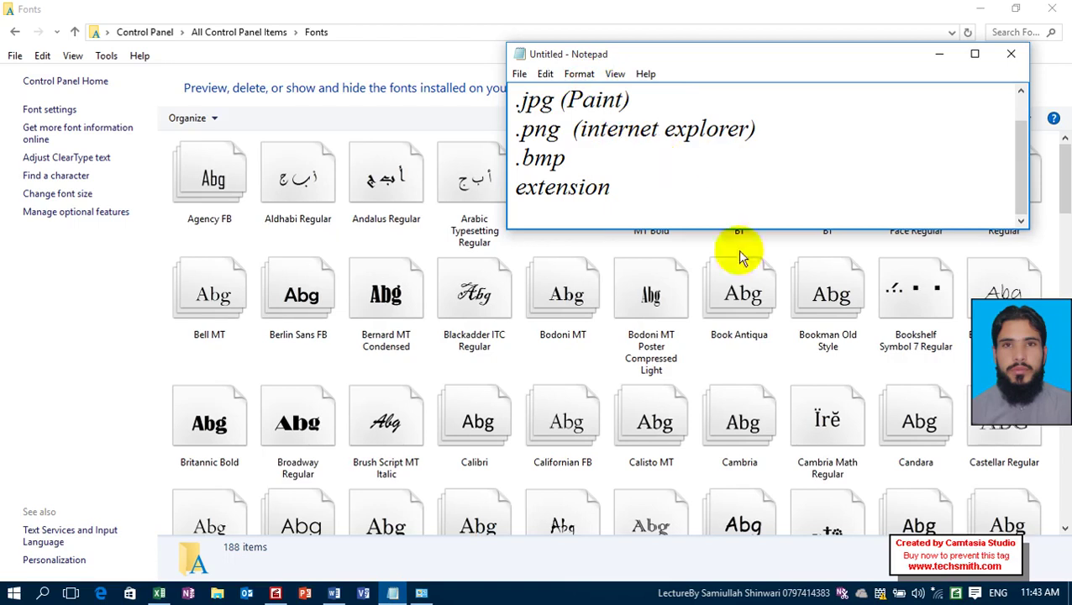
left_click(586, 298)
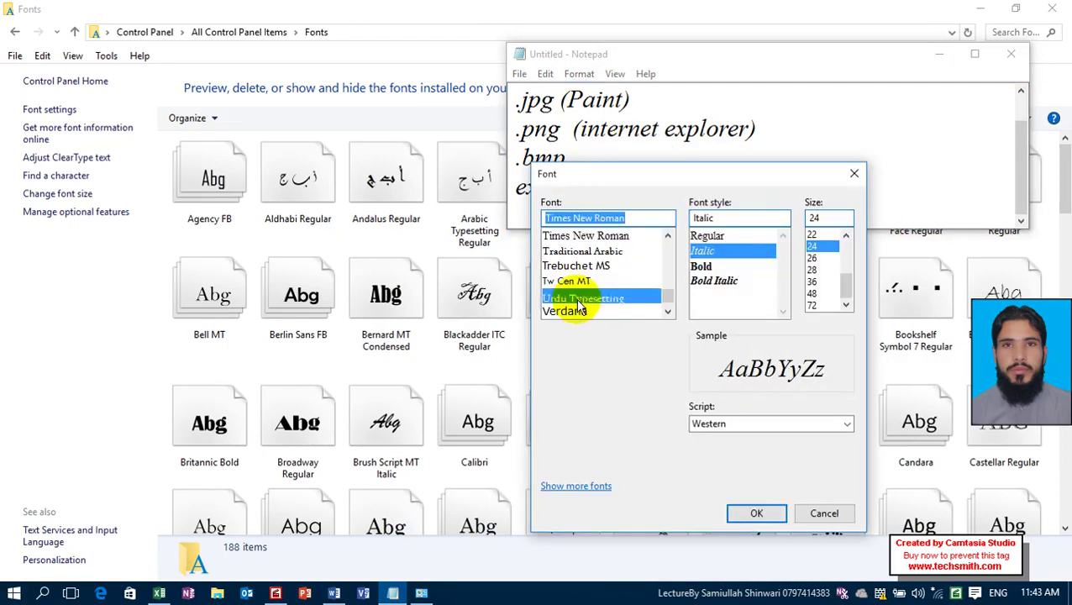
left_click(601, 235)
left_click(600, 267)
left_click(596, 280)
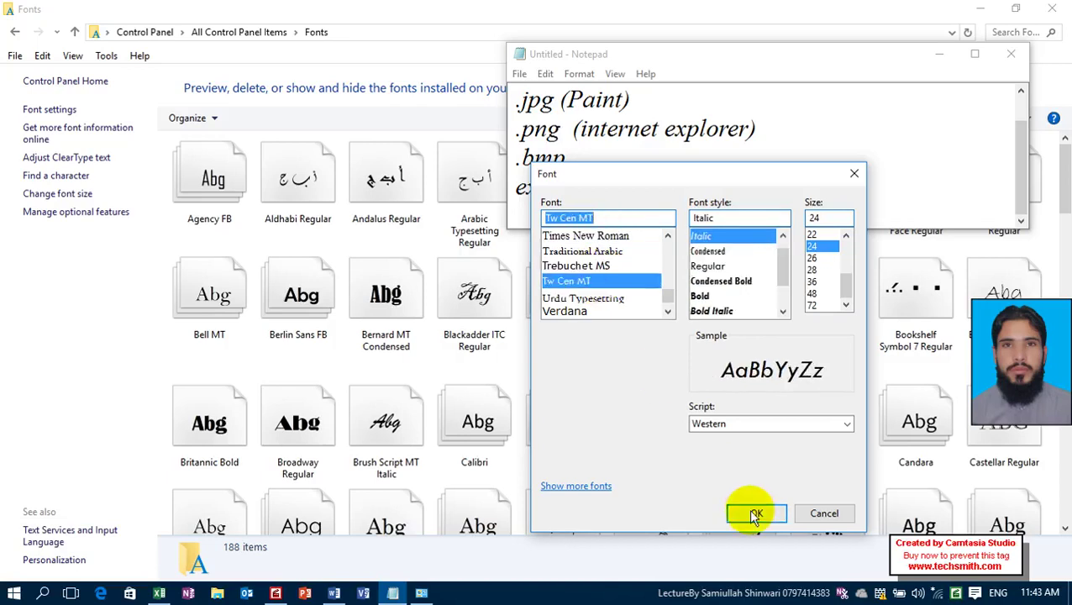
left_click(753, 513)
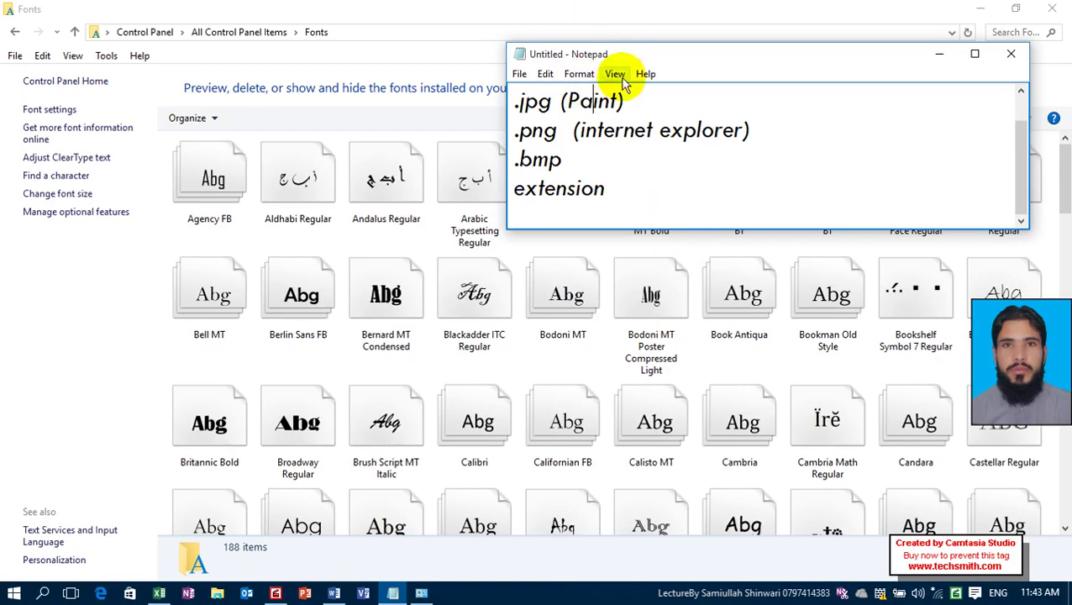
left_click(594, 18)
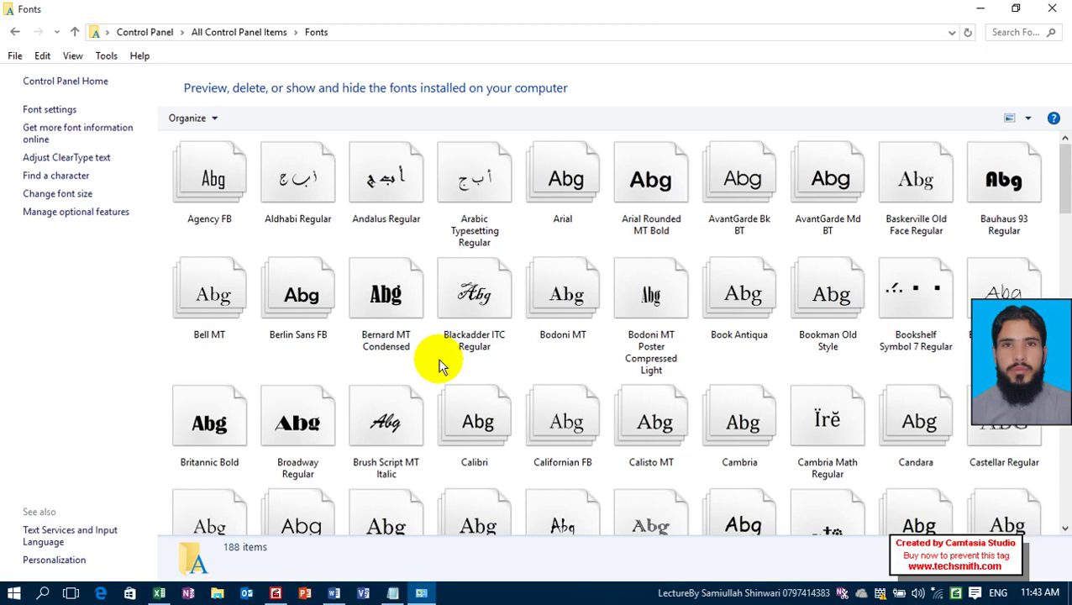
- Reopen Fonts from All Control Panel Items, select the Arial font family, and view the organizing commands available for it
left_click(271, 37)
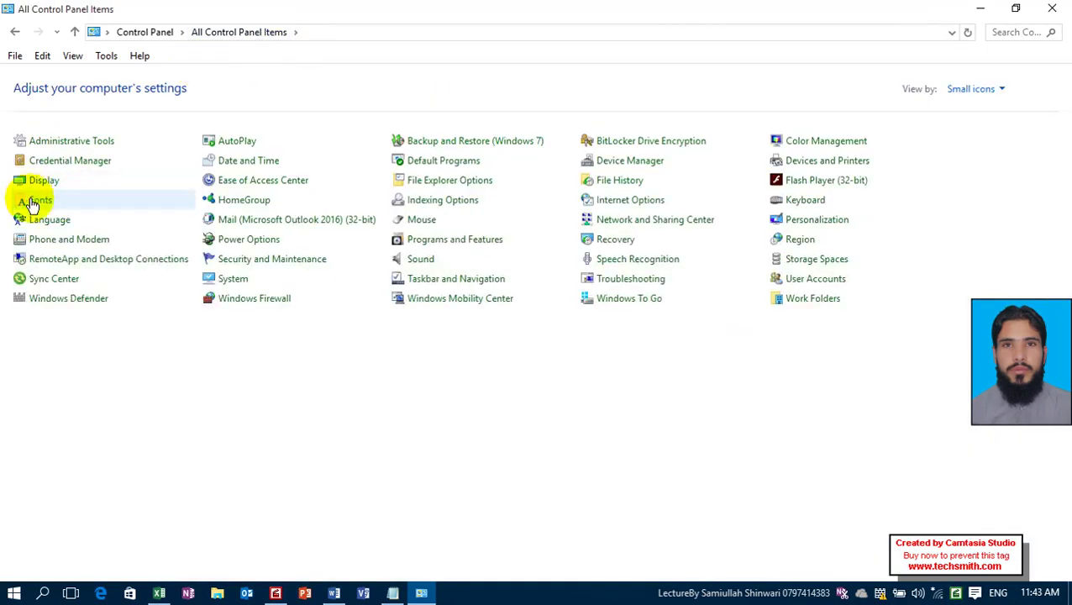
left_click(31, 203)
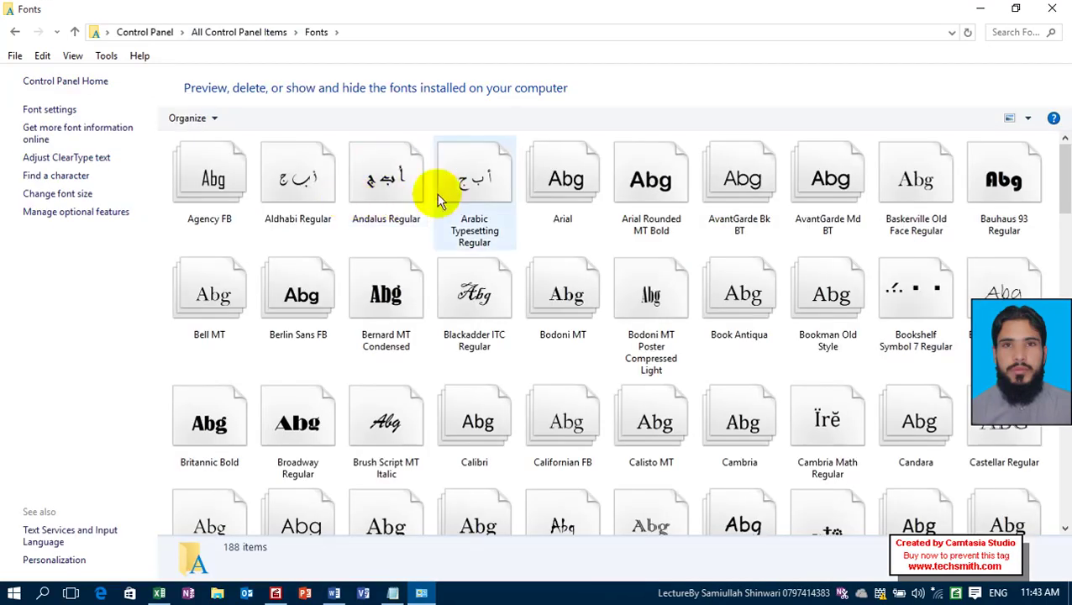
left_click(542, 187)
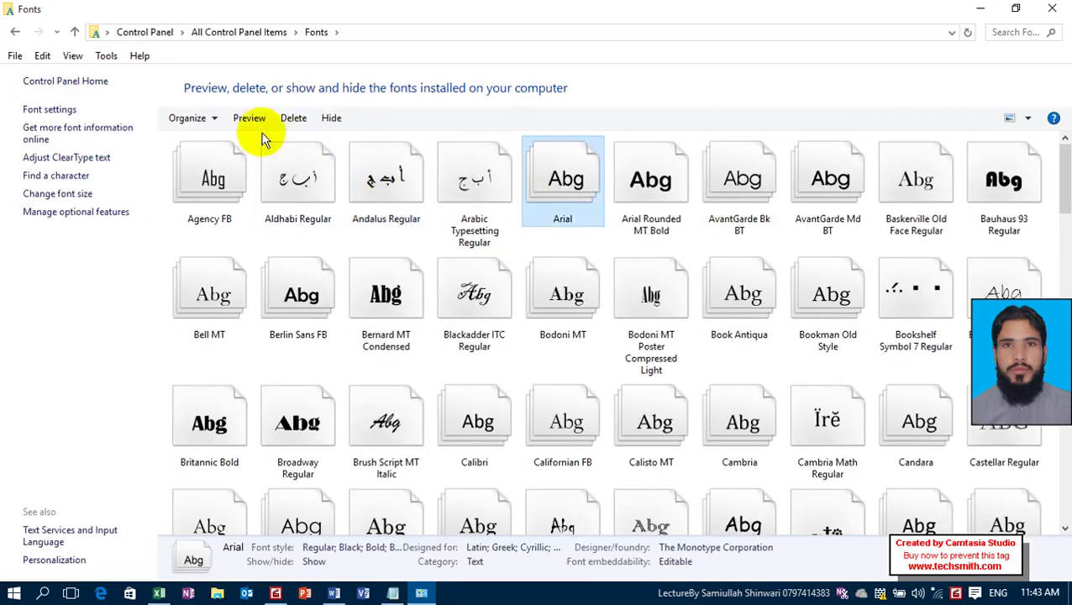
left_click(211, 118)
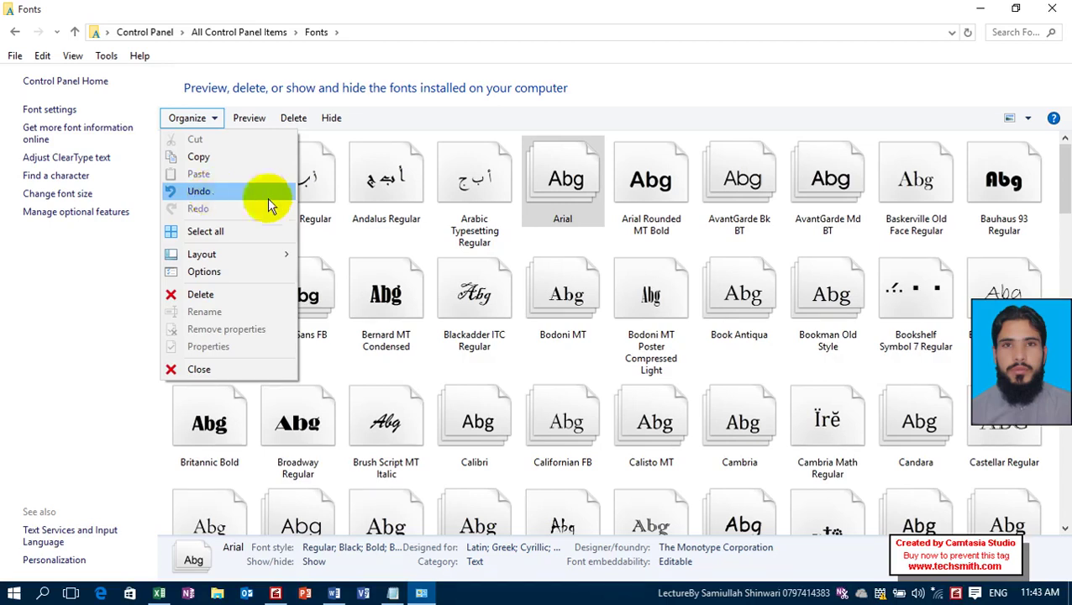
left_click(542, 196)
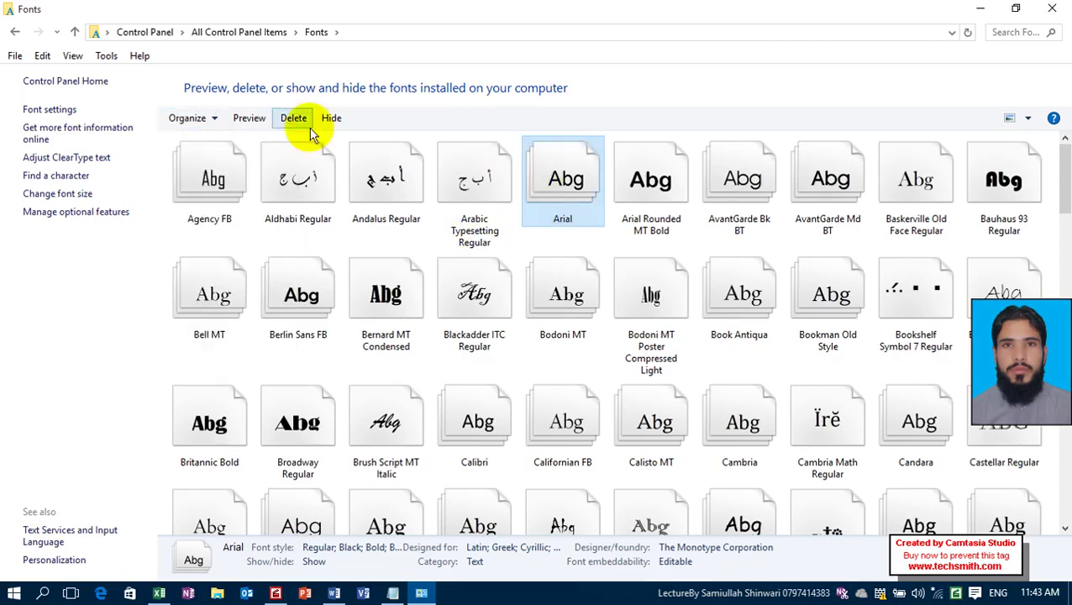
- Preview the Arial font family and close all of its preview windows
left_click(253, 119)
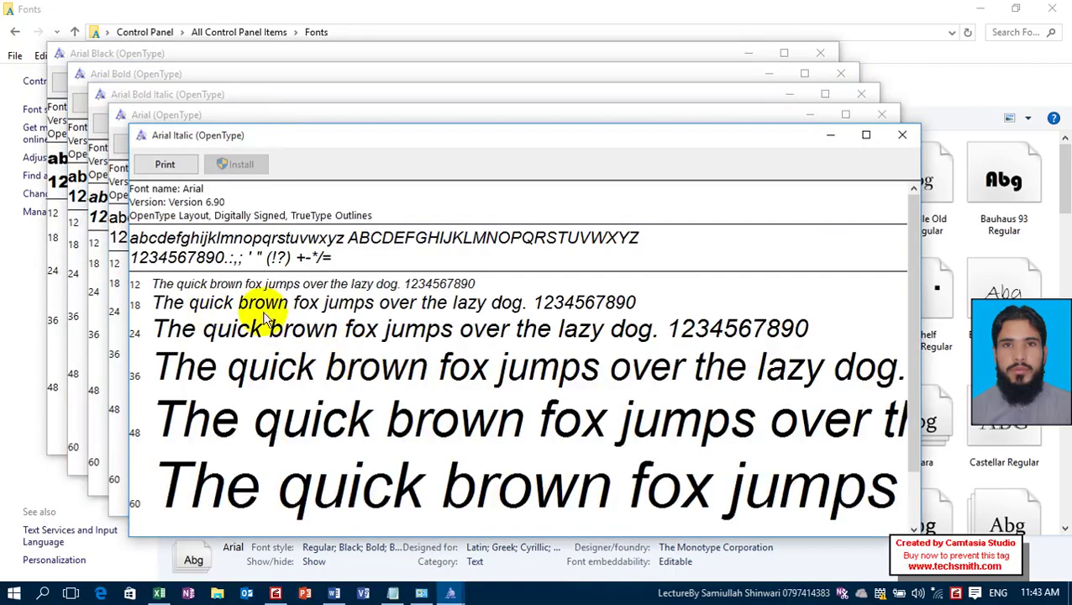
left_click(905, 136)
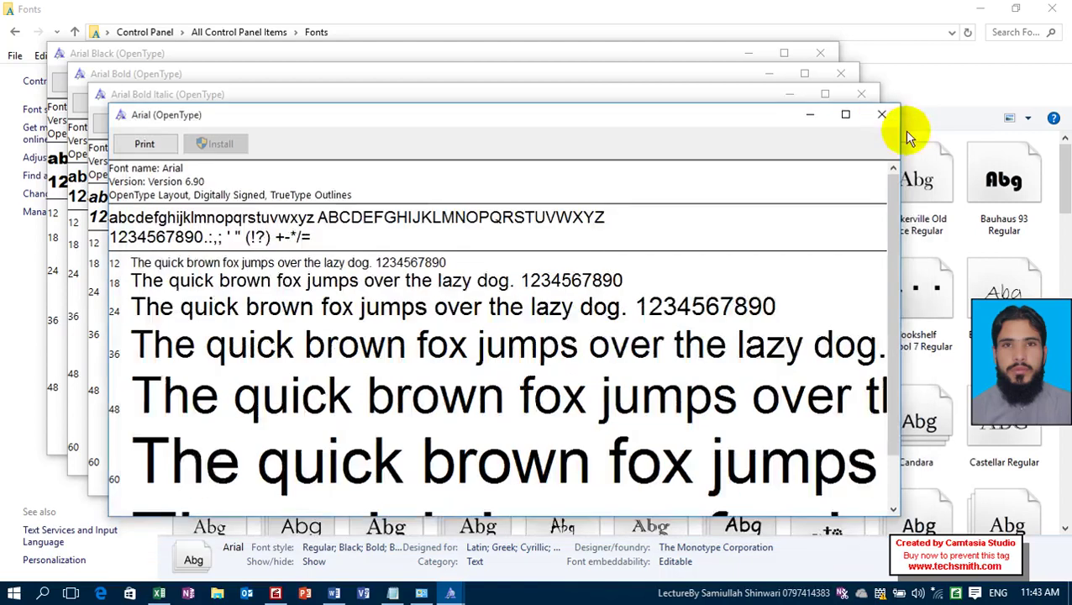
left_click(881, 114)
left_click(861, 94)
left_click(807, 53)
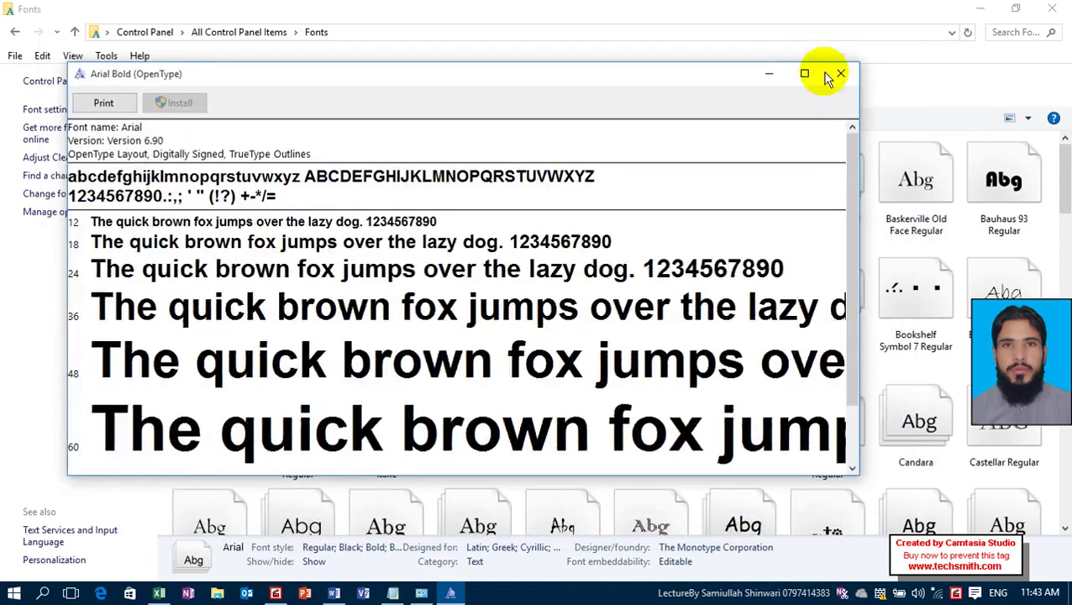
left_click(836, 74)
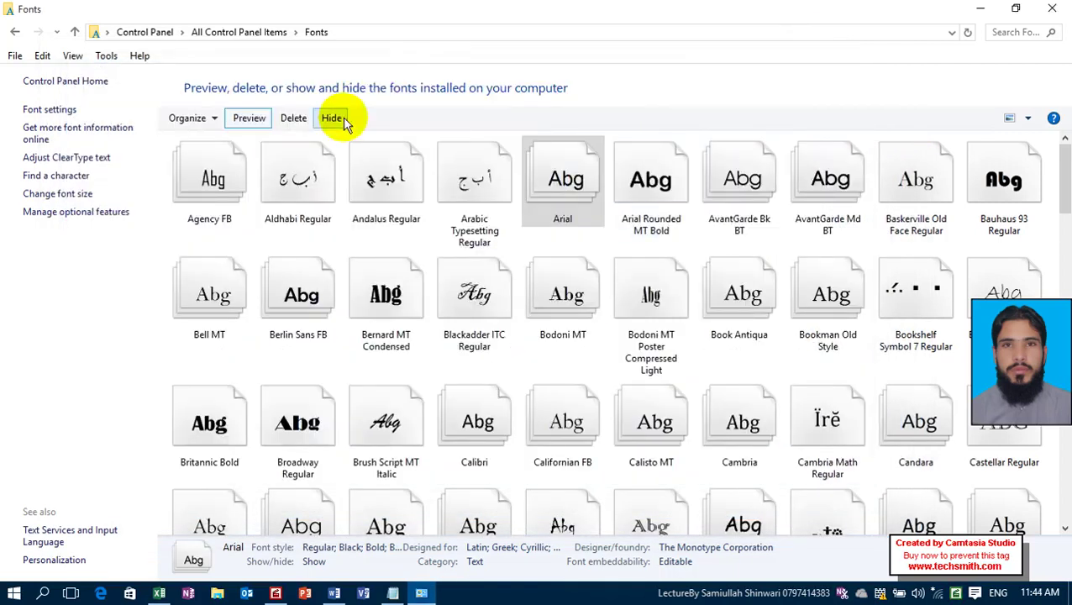
- Try to permanently delete the Arial font family, and dismiss the resulting messages
left_click(292, 119)
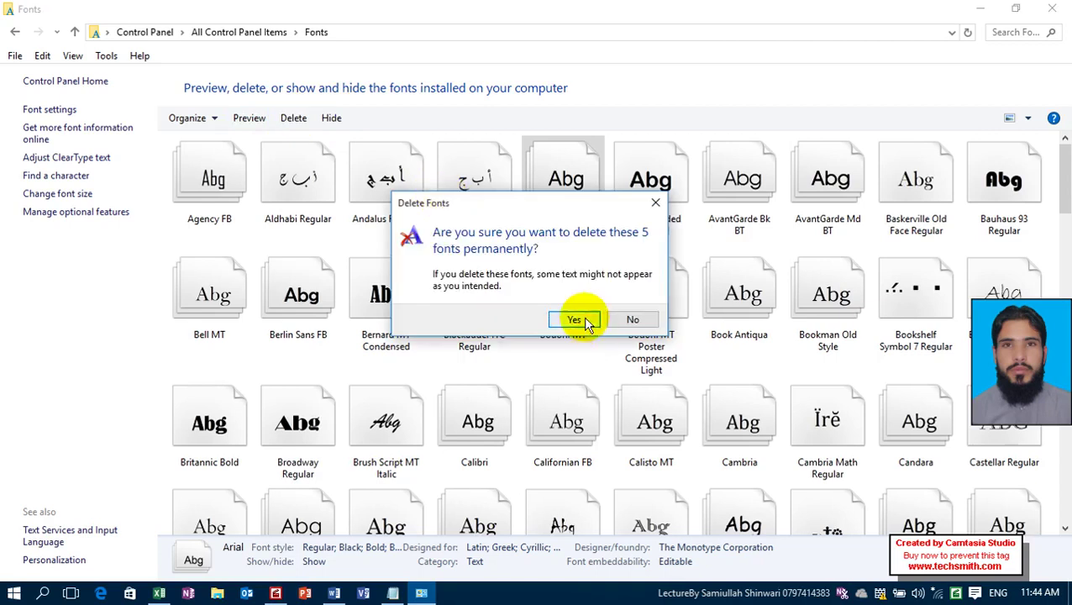
left_click(581, 320)
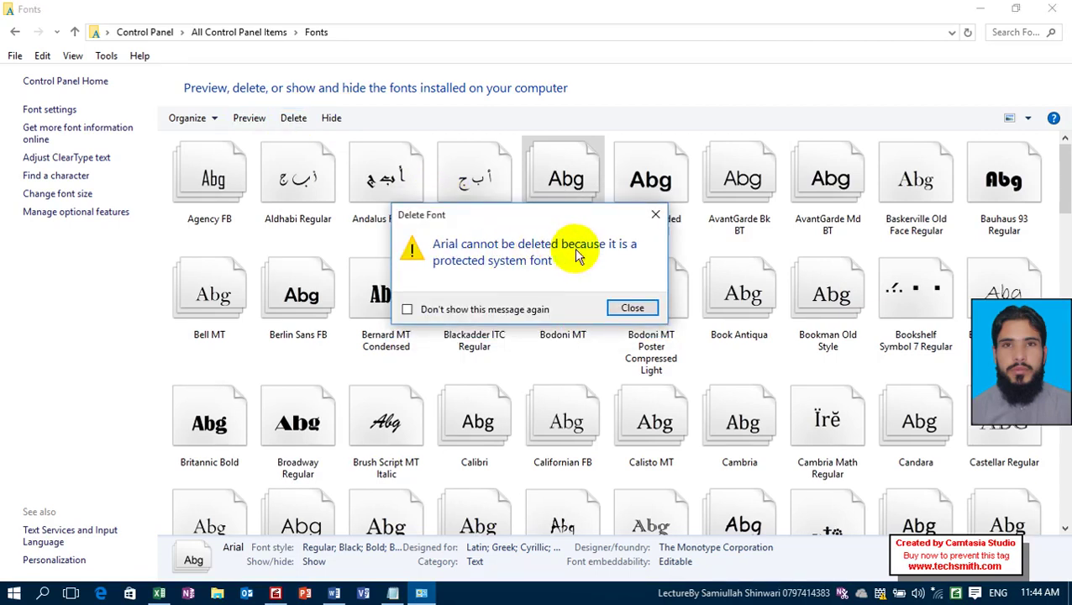
left_click(647, 222)
left_click(650, 222)
left_click(650, 222)
left_click(650, 222)
left_click(652, 223)
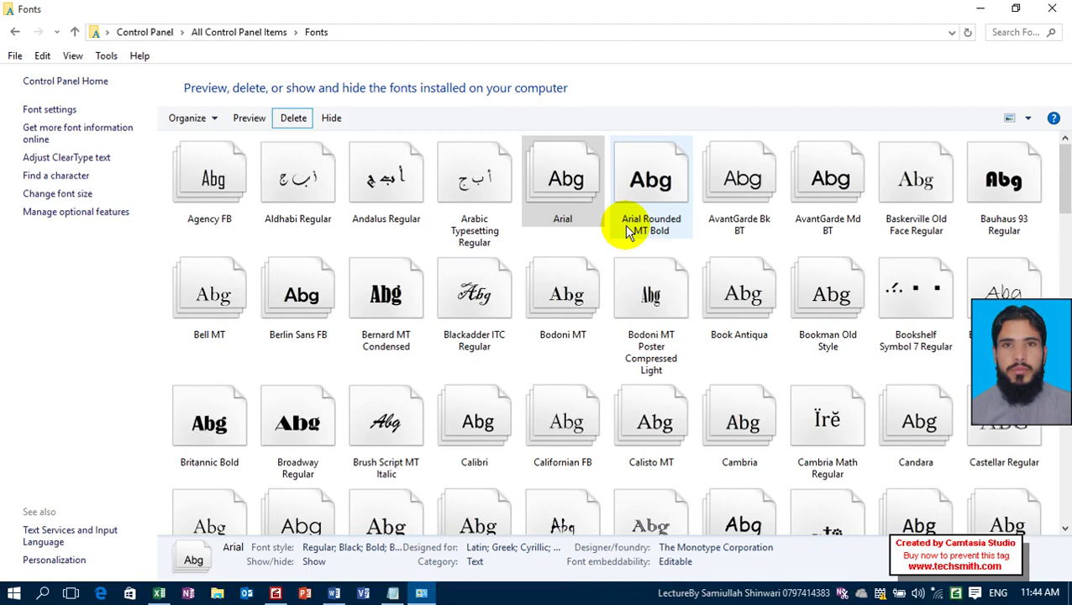
- Select a block of font families from Arabic Typesetting Regular to Castellar Regular, and view the commands available for them and the folder
left_click_drag(229, 240, 990, 445)
right_click(796, 303)
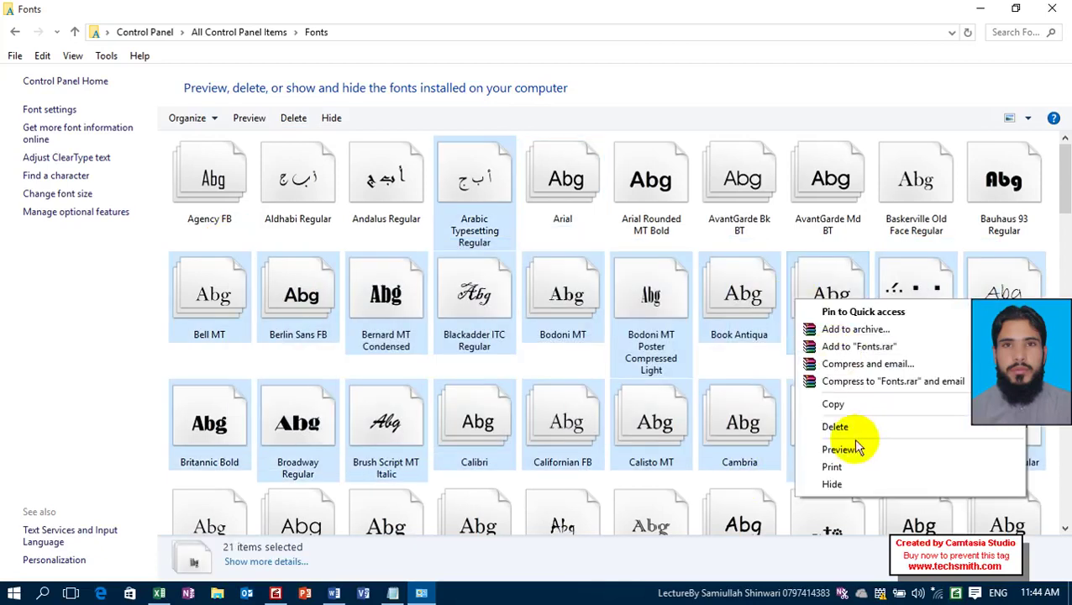
left_click(599, 237)
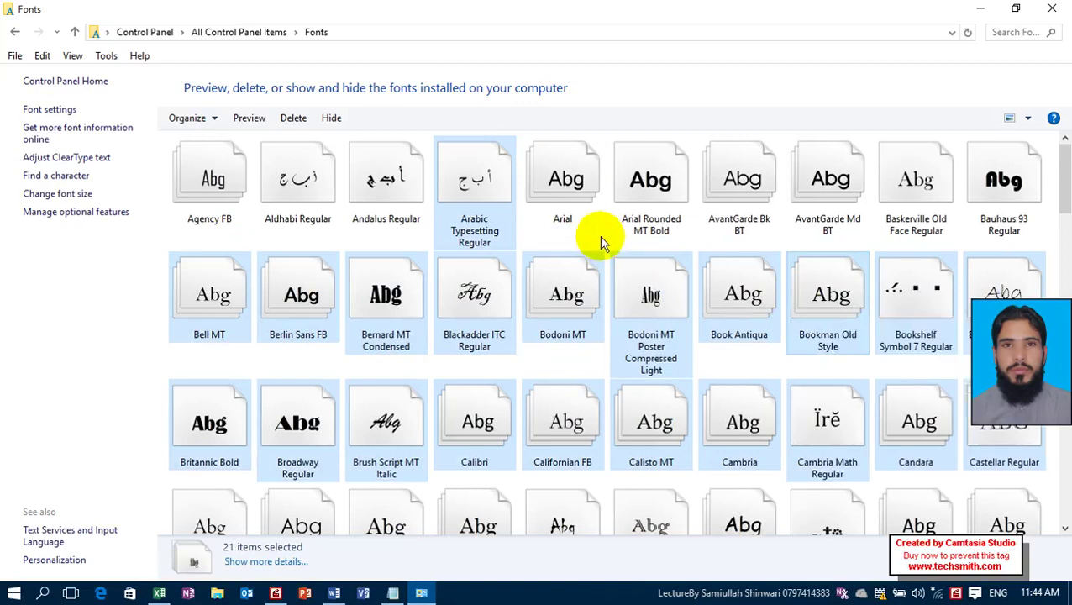
right_click(600, 238)
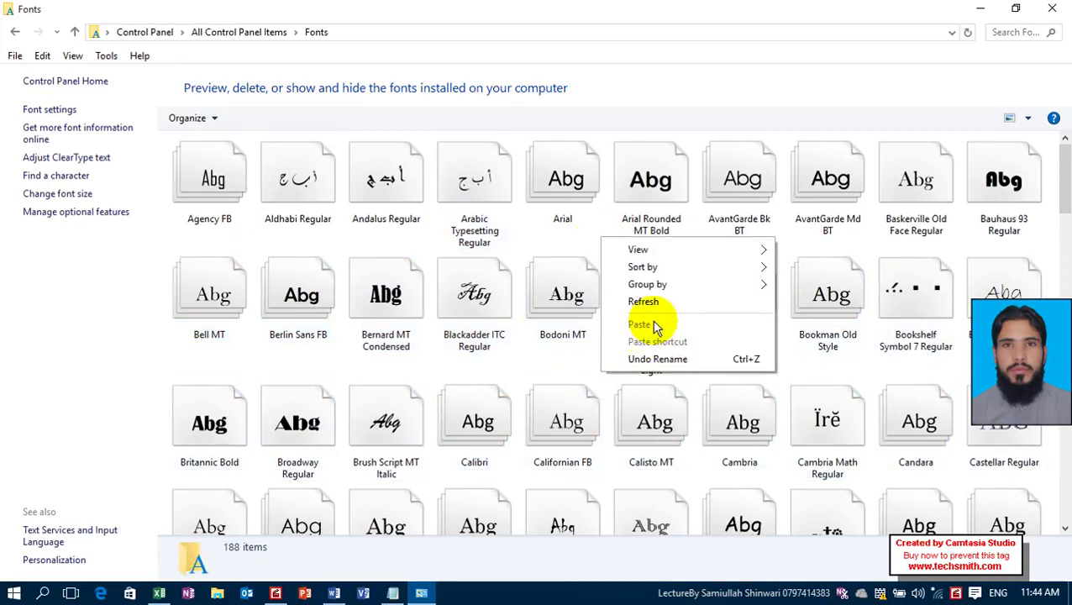
- Hide the Bodoni MT font family, and select the Arial family
left_click(542, 302)
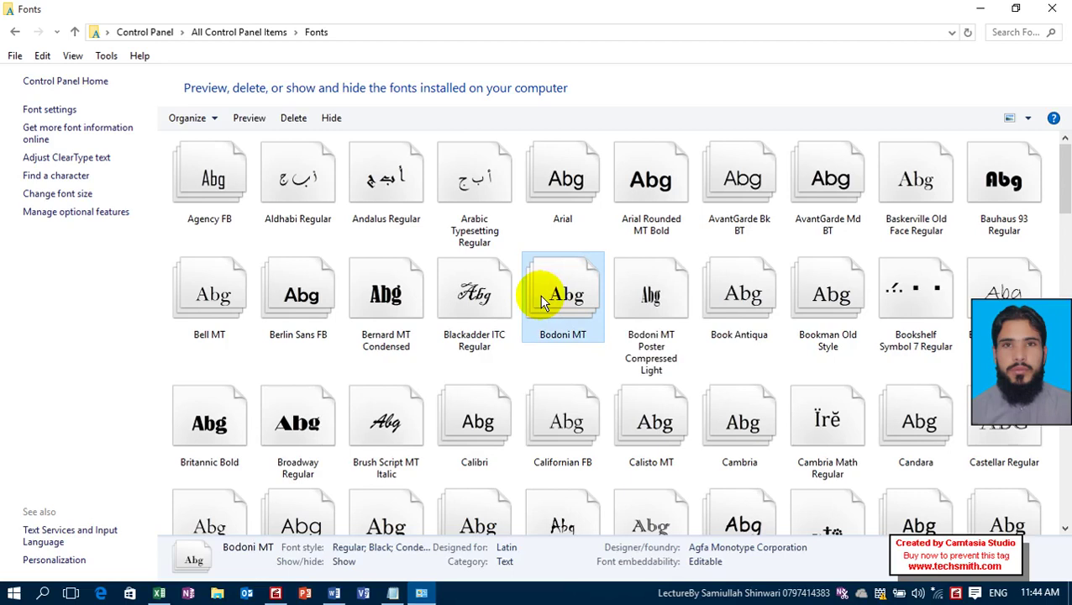
left_click(338, 124)
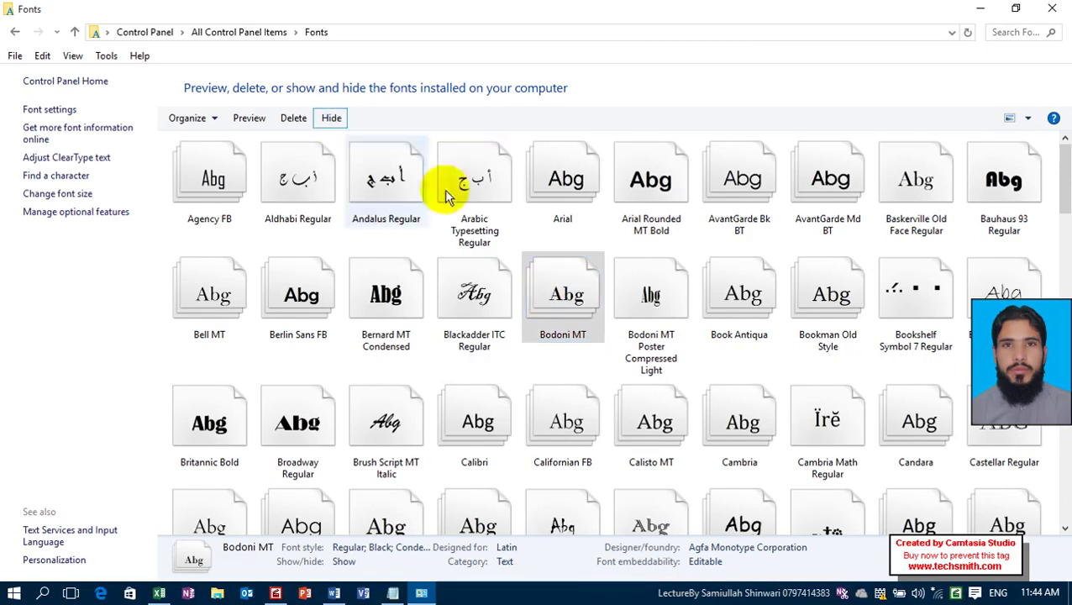
left_click(531, 181)
double_click(547, 175)
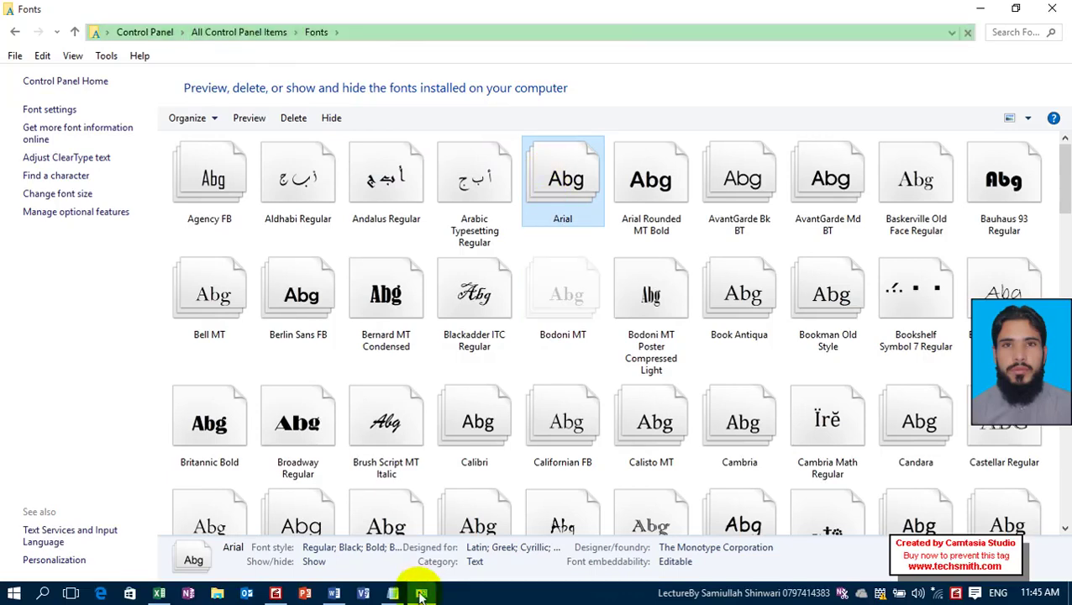
- Switch to the Notepad note, look up Arial among its fonts, and return to the Fonts window without applying it
left_click(392, 593)
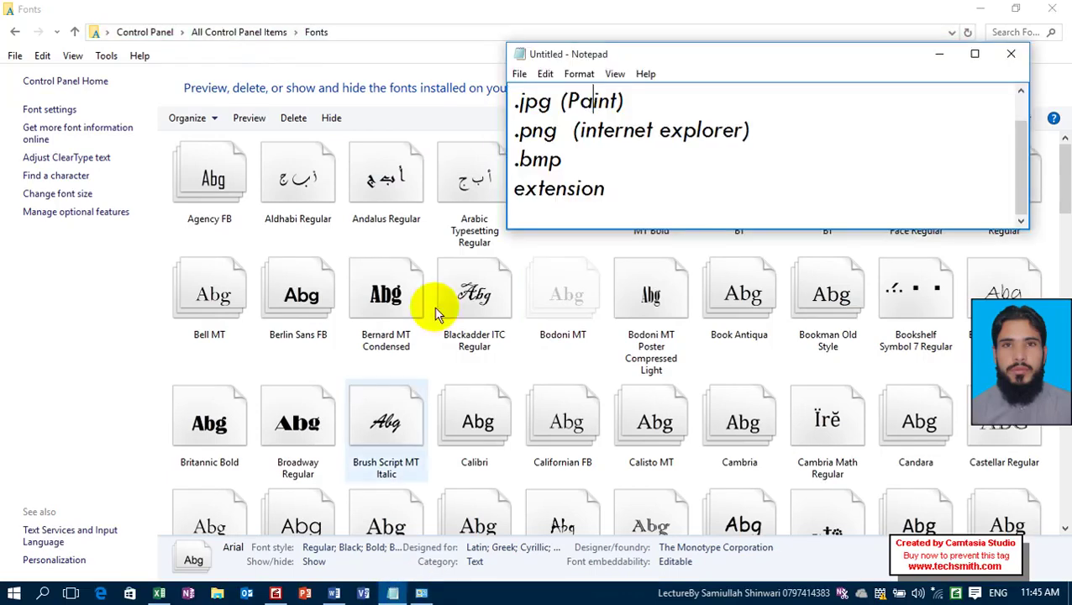
left_click(580, 75)
left_click(602, 117)
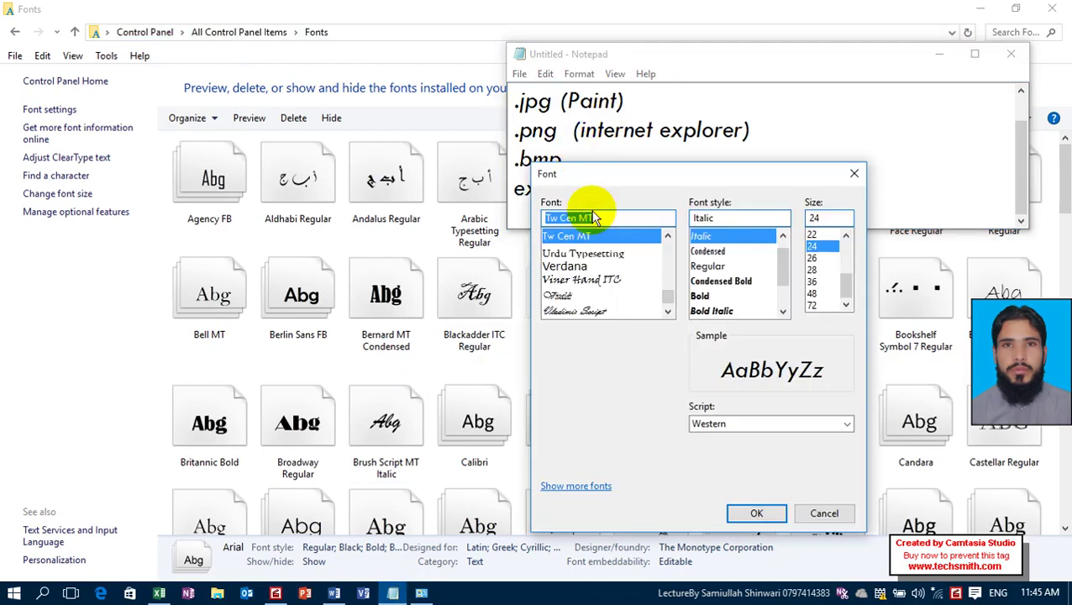
type("Arial")
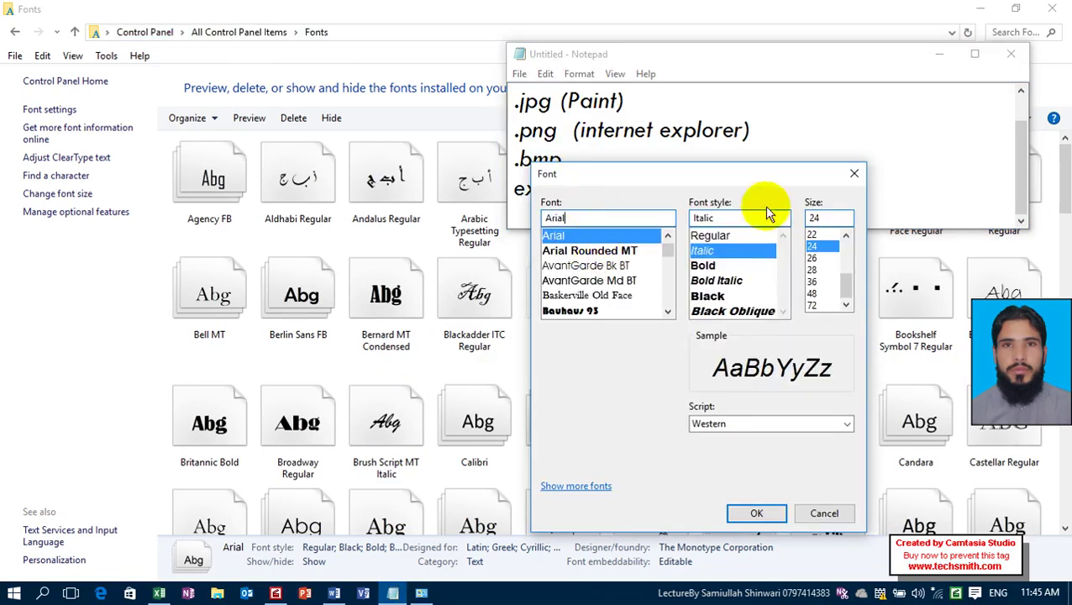
left_click(855, 173)
left_click(409, 178)
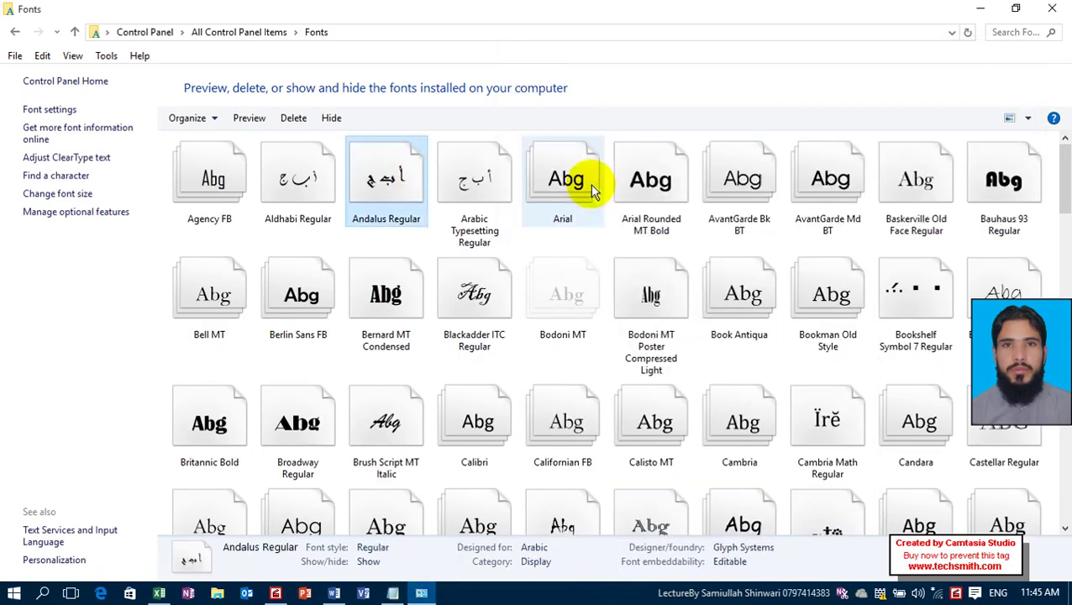
- Hide the Arial font family, look for Arial among the Notepad note's fonts, and return to the Fonts window
left_click(589, 184)
left_click(332, 124)
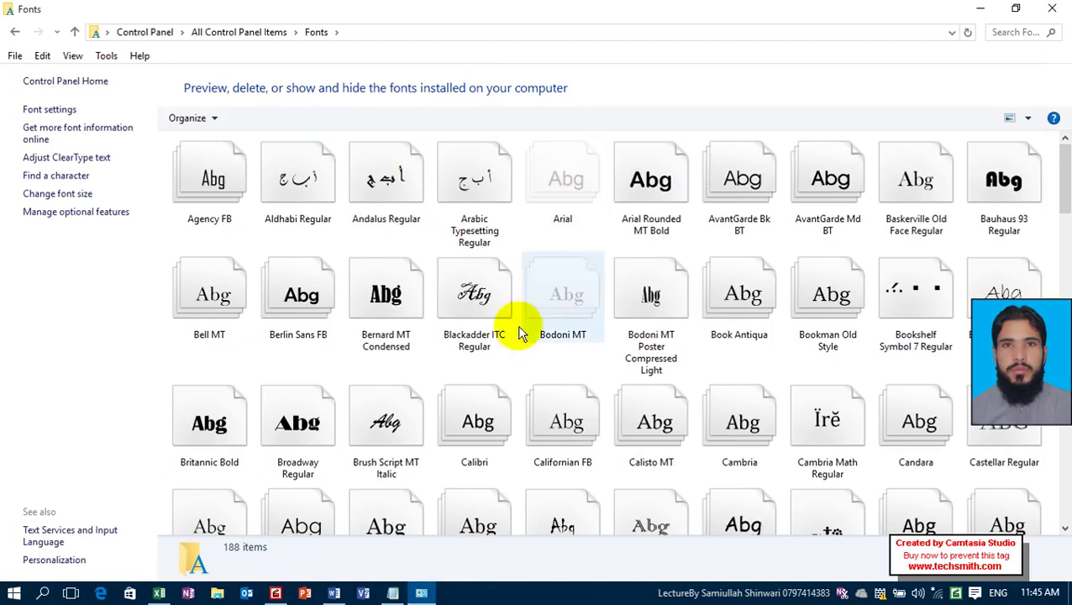
left_click(393, 592)
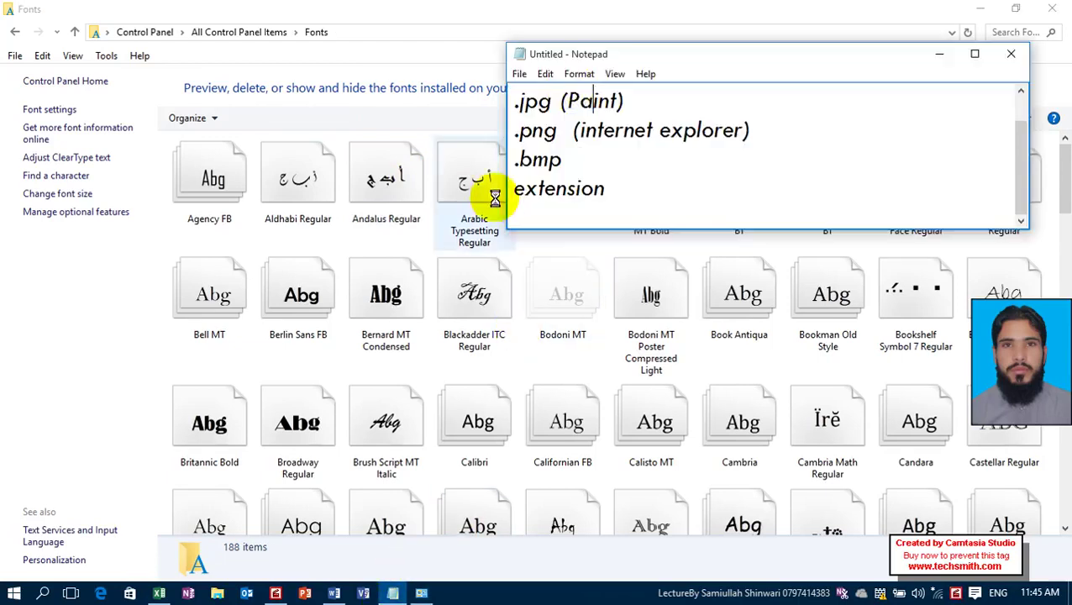
left_click(579, 74)
left_click(597, 110)
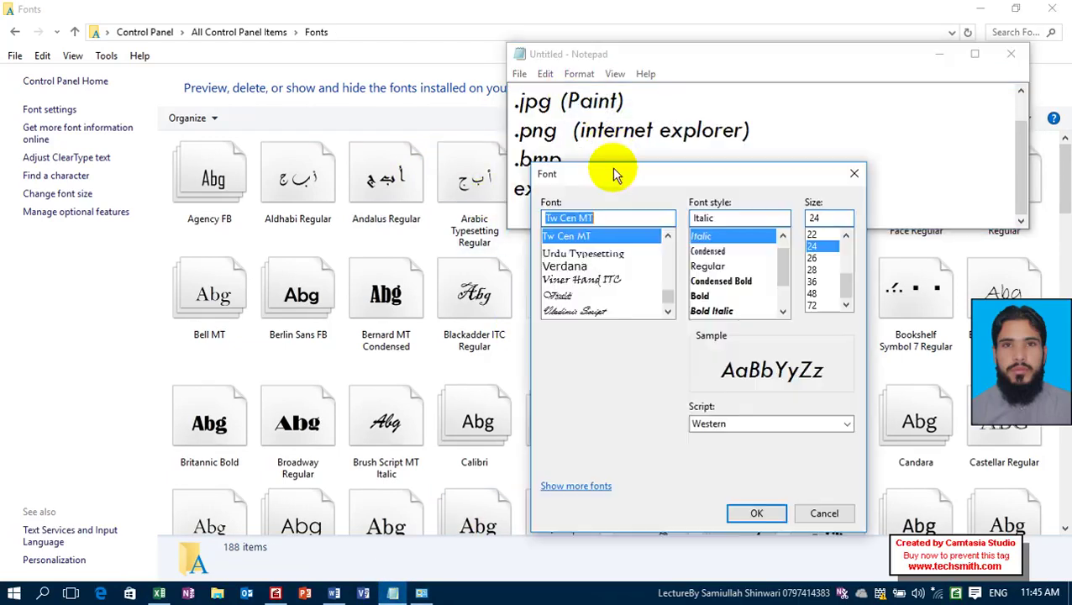
type("arial")
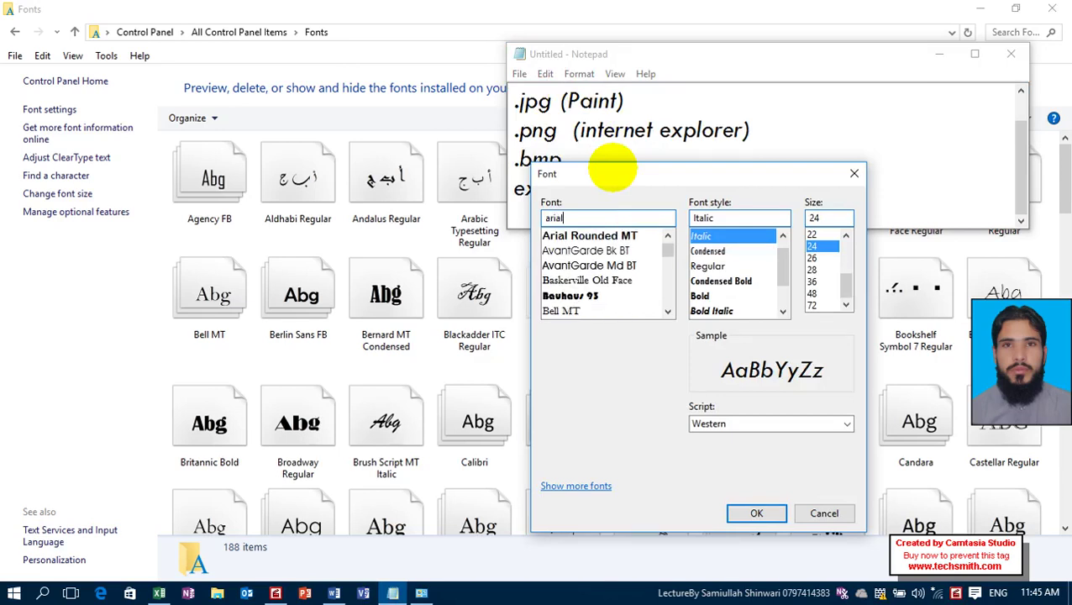
left_click(523, 12)
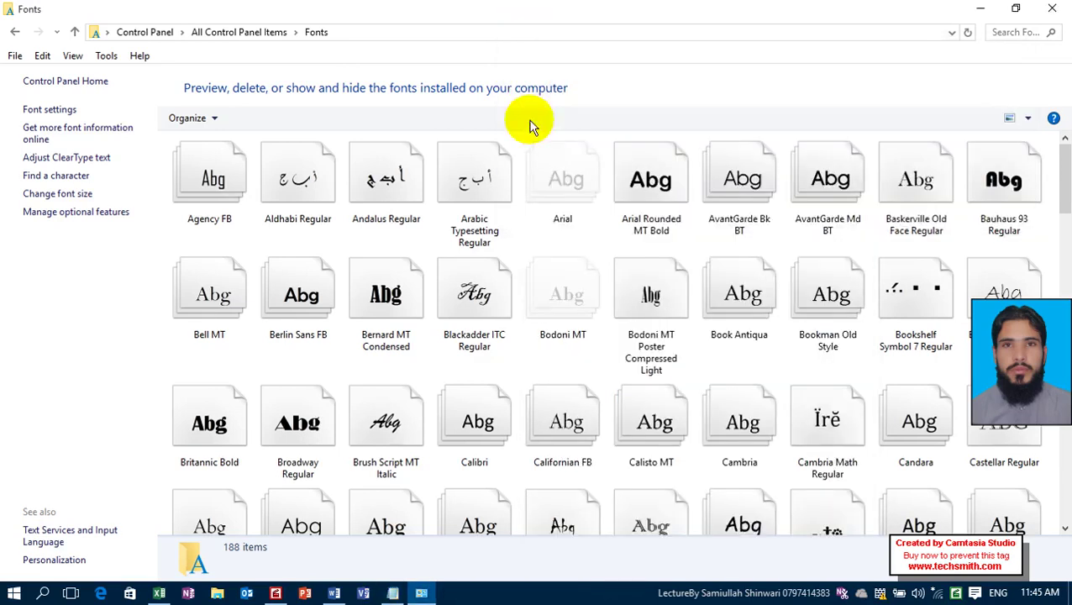
- Show the Arial font family again, look it up in Notepad's font choices without applying it, and return to Fonts
left_click(553, 201)
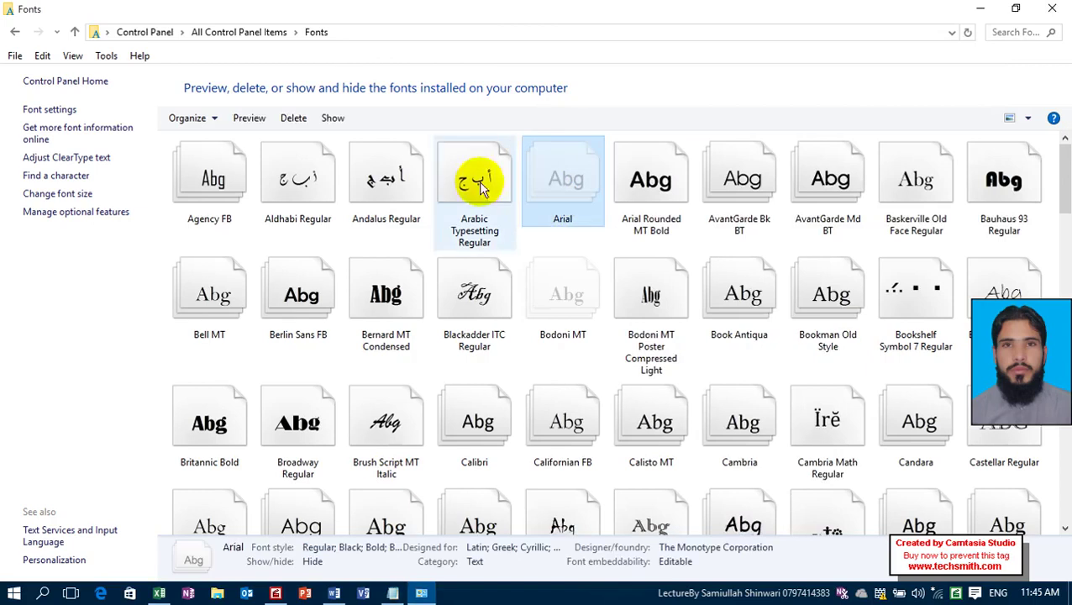
left_click(333, 118)
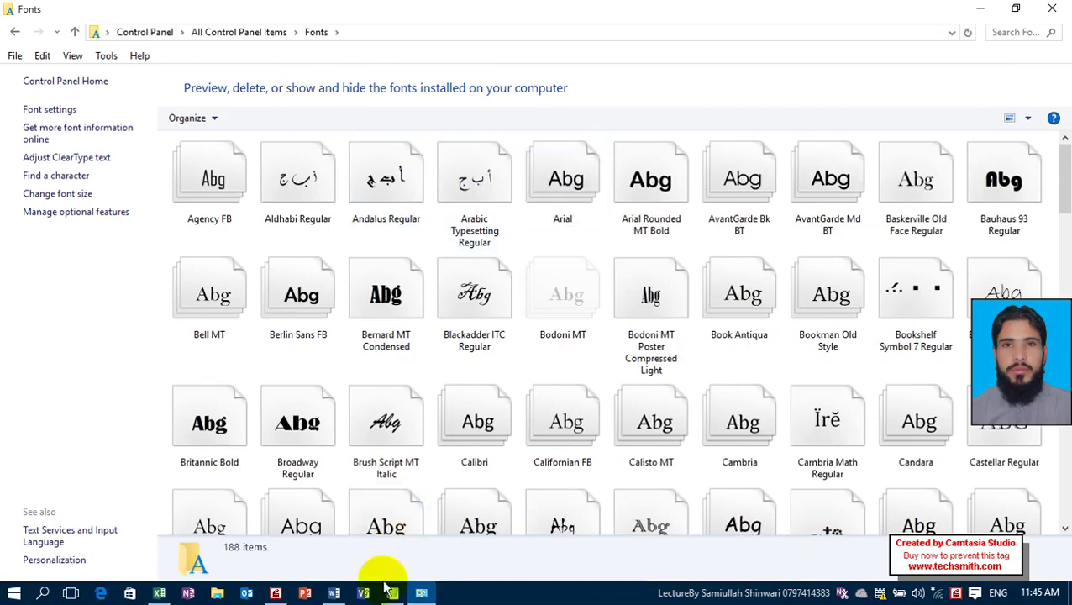
left_click(392, 593)
key("Escape")
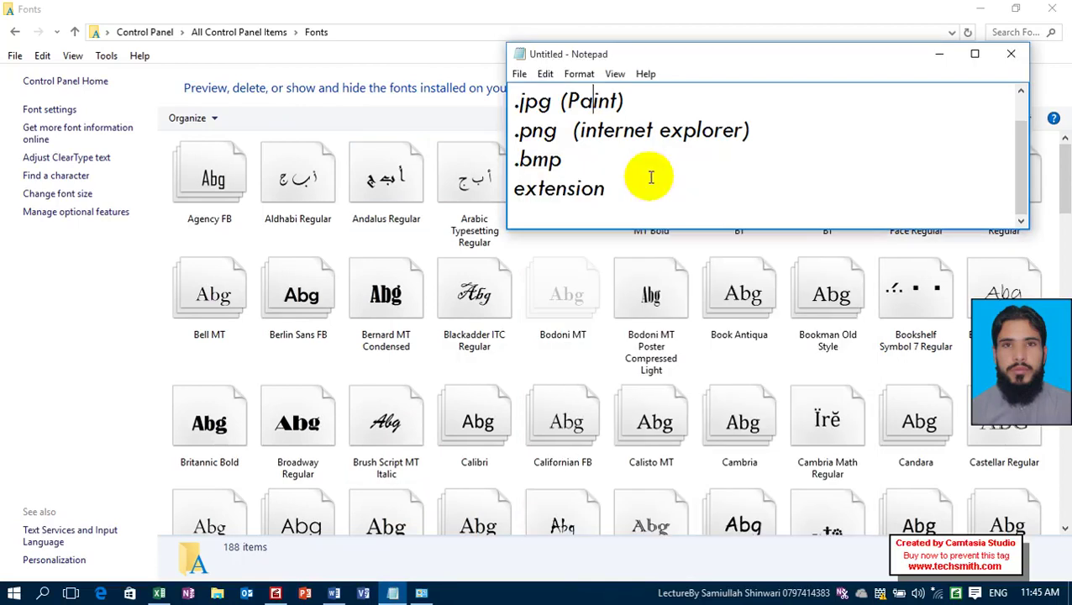
left_click(579, 74)
left_click(593, 106)
type("arial")
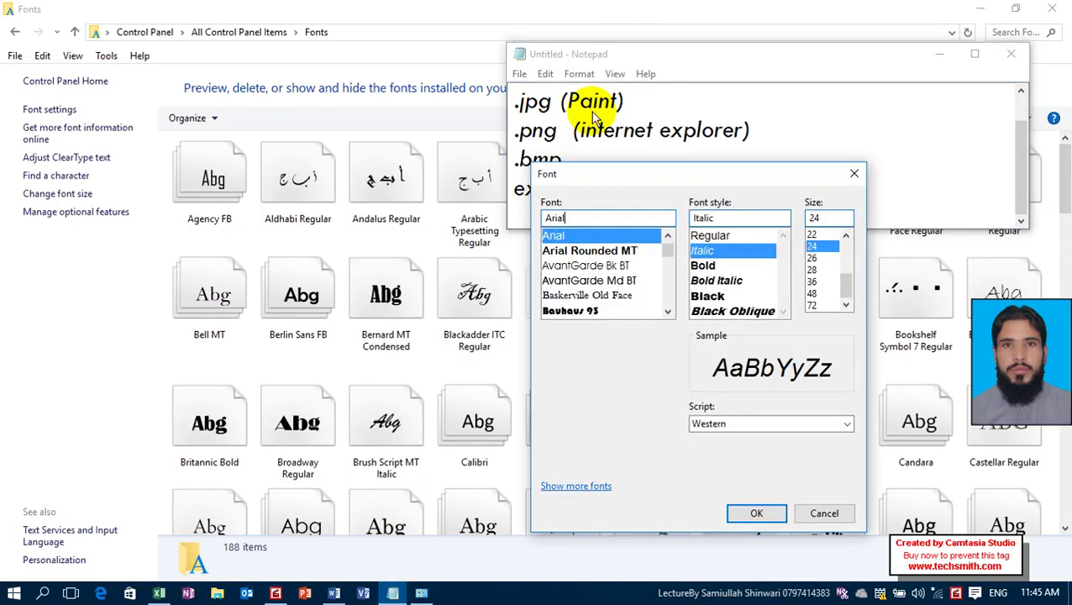
key("Escape")
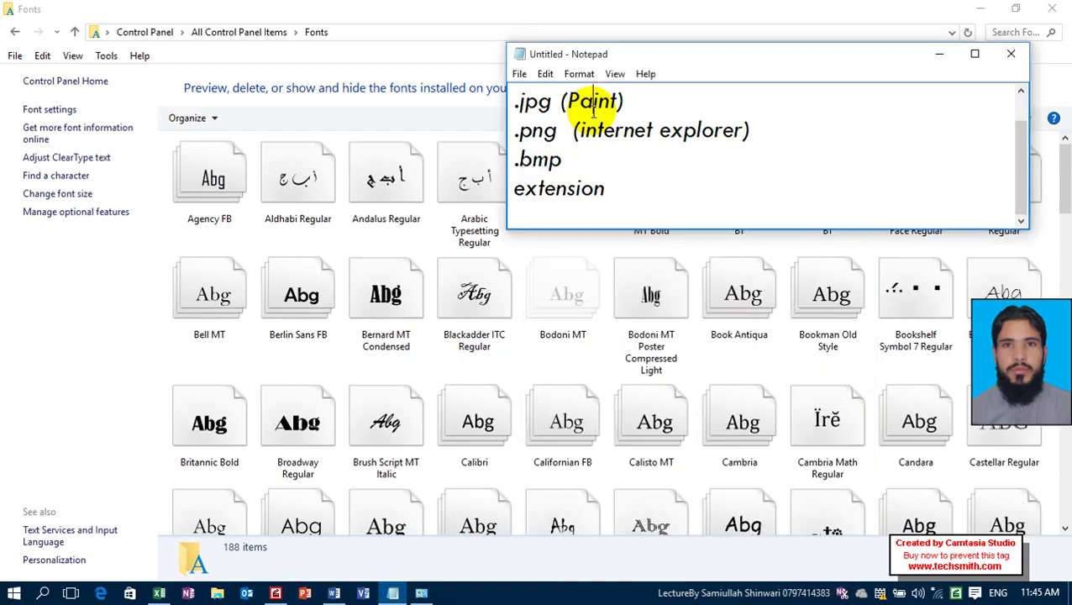
left_click(510, 8)
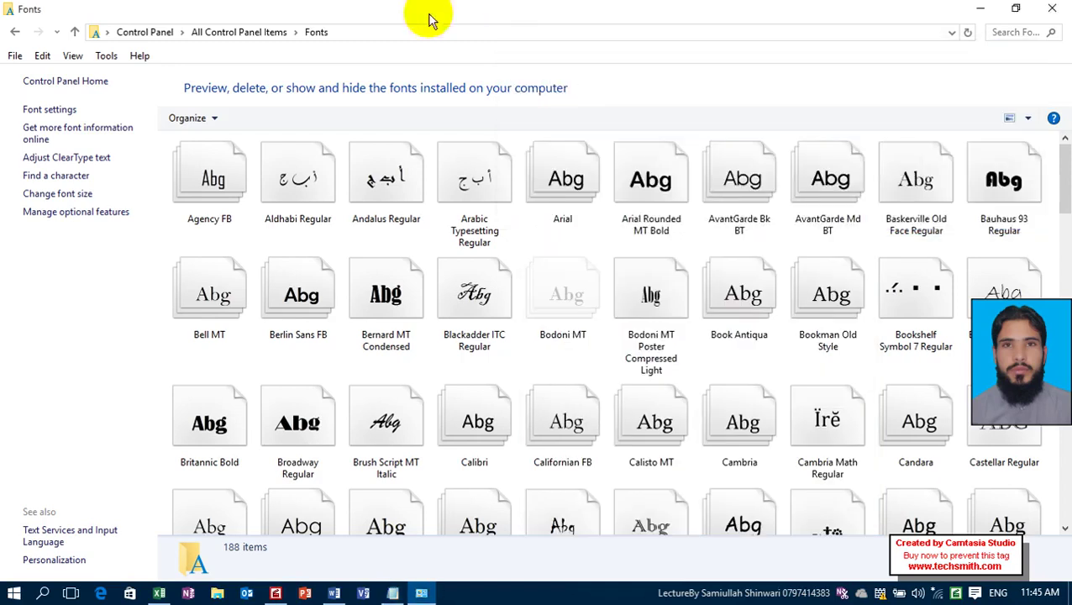
- Open the Keyboard properties from All Control Panel Items, apply the longest repeat delay, and test it with held a, z and x keys
left_click(240, 34)
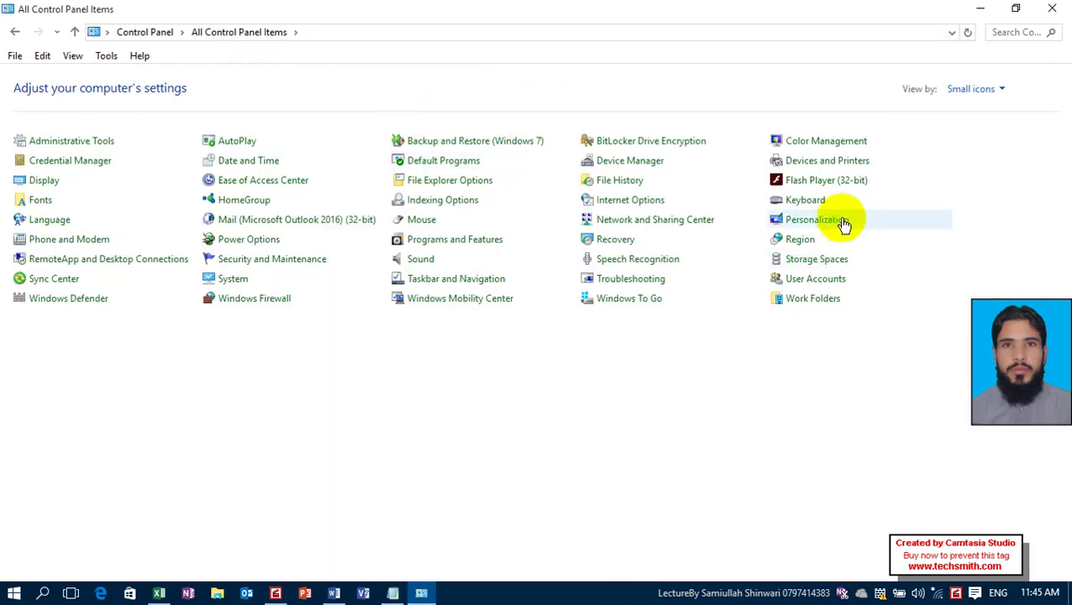
left_click(805, 204)
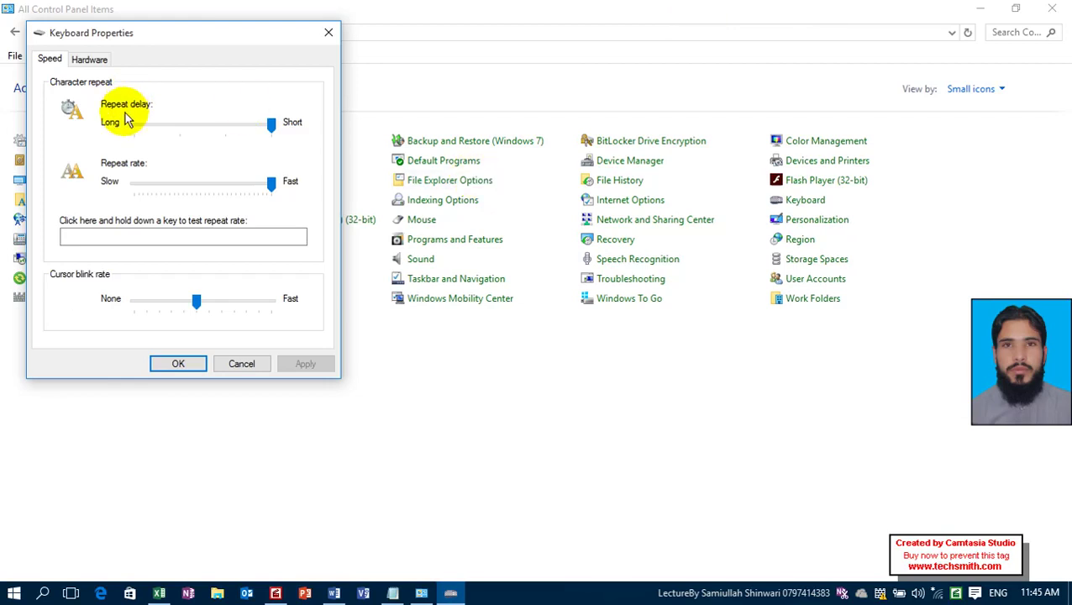
left_click_drag(271, 124, 135, 124)
left_click(305, 364)
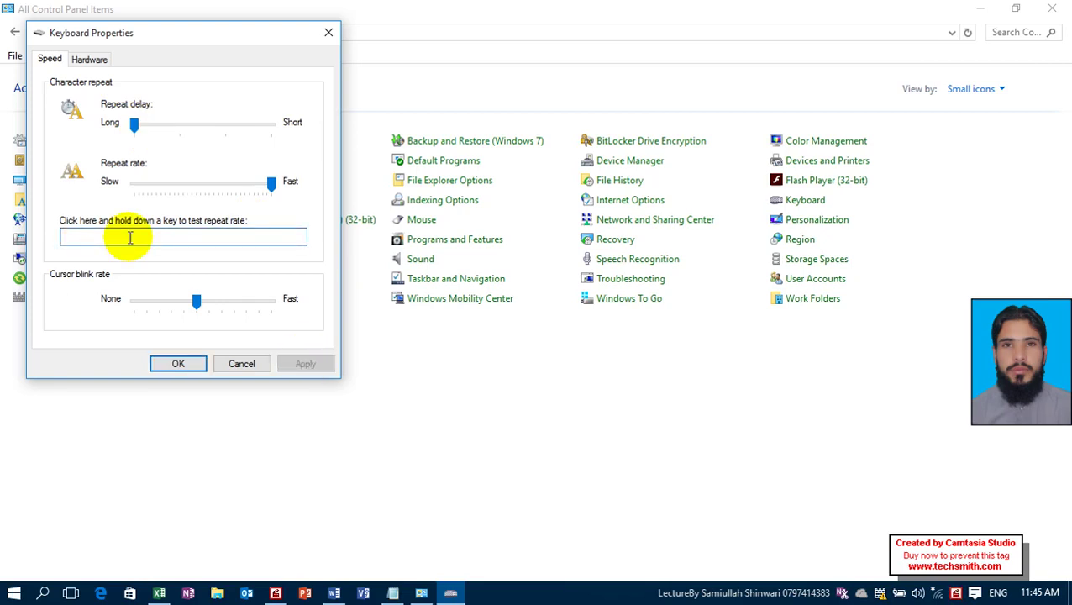
type("aaaaaaaaaaaaaaaaazzzzzzzzzzzzzzz")
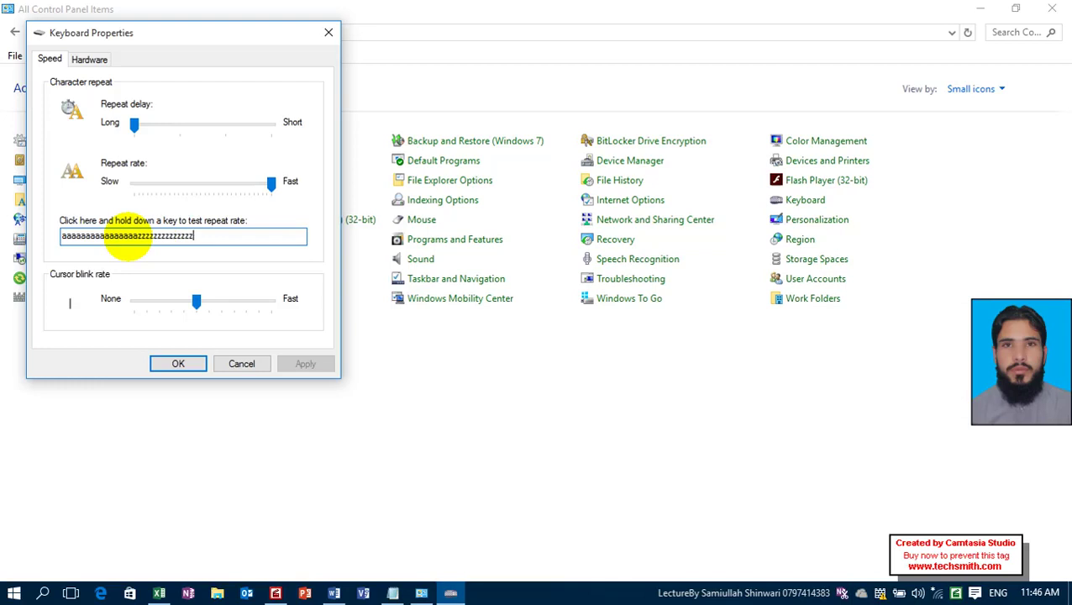
type("xxxxxxxxxxxxxx")
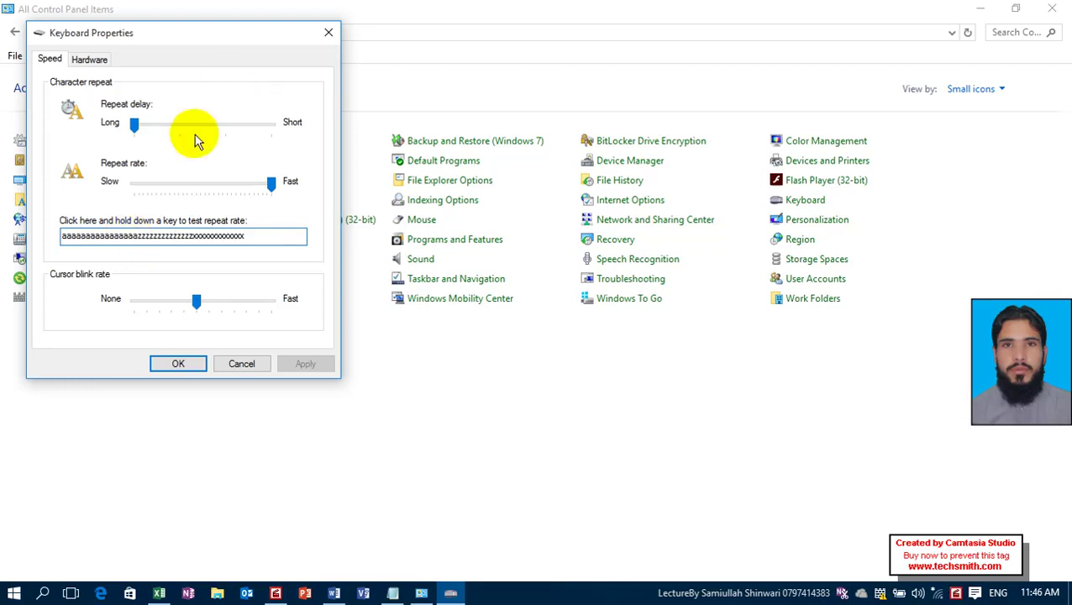
- Apply the shortest repeat delay, test it with held t and f keys, and clear the test text
left_click_drag(205, 123, 288, 144)
left_click(296, 363)
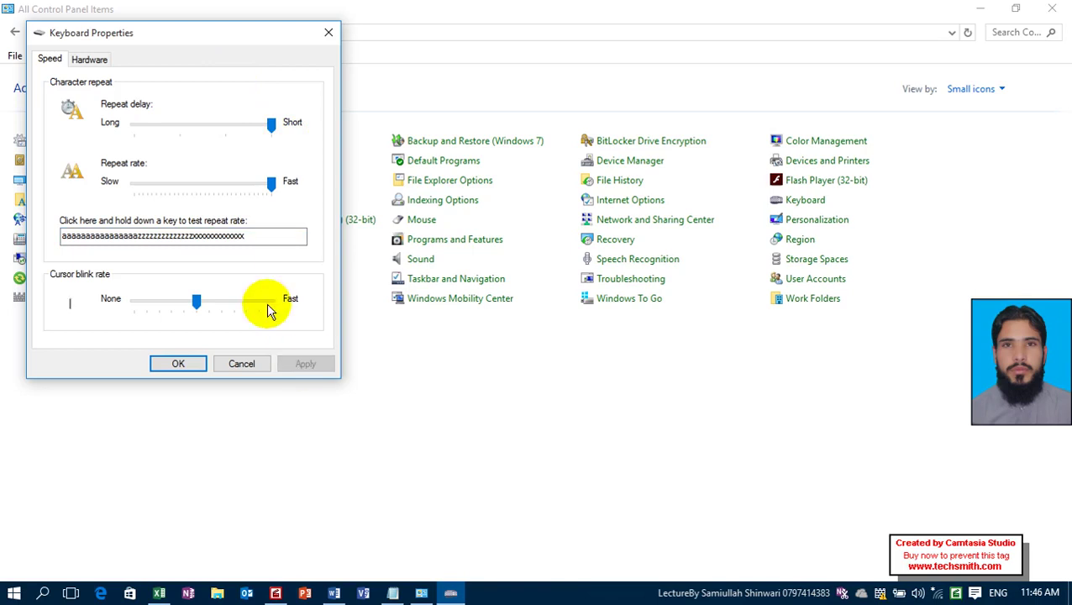
left_click_drag(252, 236, 67, 234)
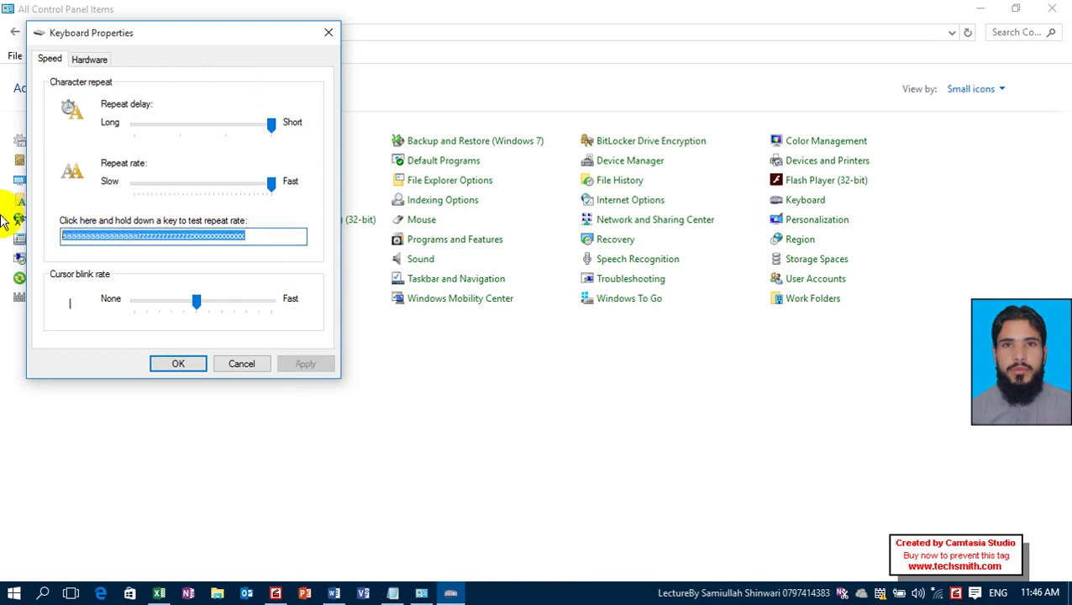
type("tttttttttttttttttttttttttttttttttttttt")
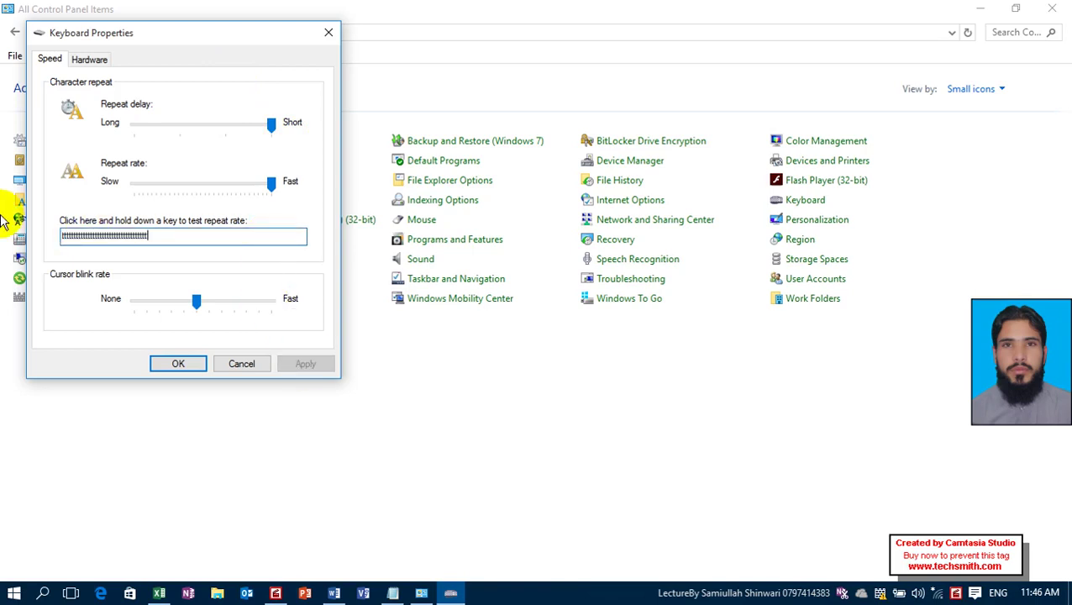
type("fffffffffffffffffffffffffffff")
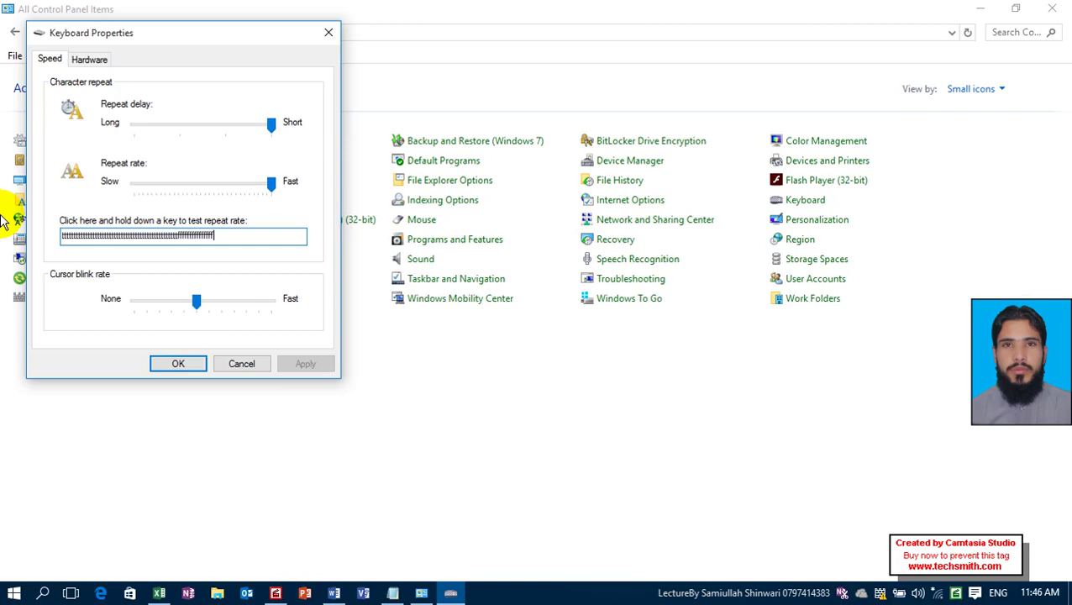
key("ctrl+a")
key("BackSpace")
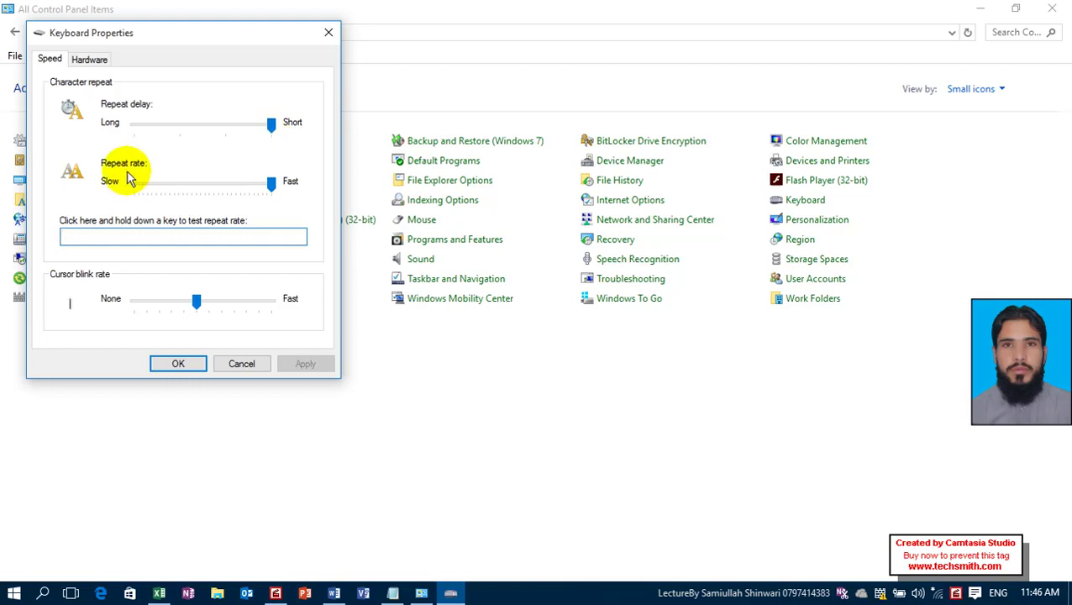
- Apply the slowest keyboard repeat rate, and test it by holding down the a key
left_click_drag(270, 183, 133, 193)
left_click(304, 363)
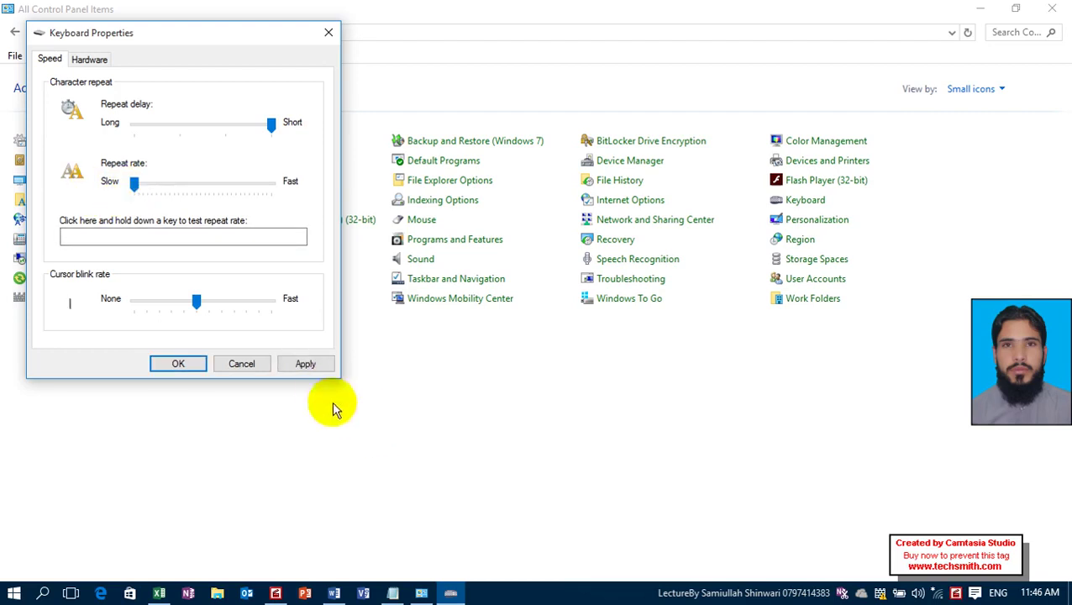
left_click(307, 364)
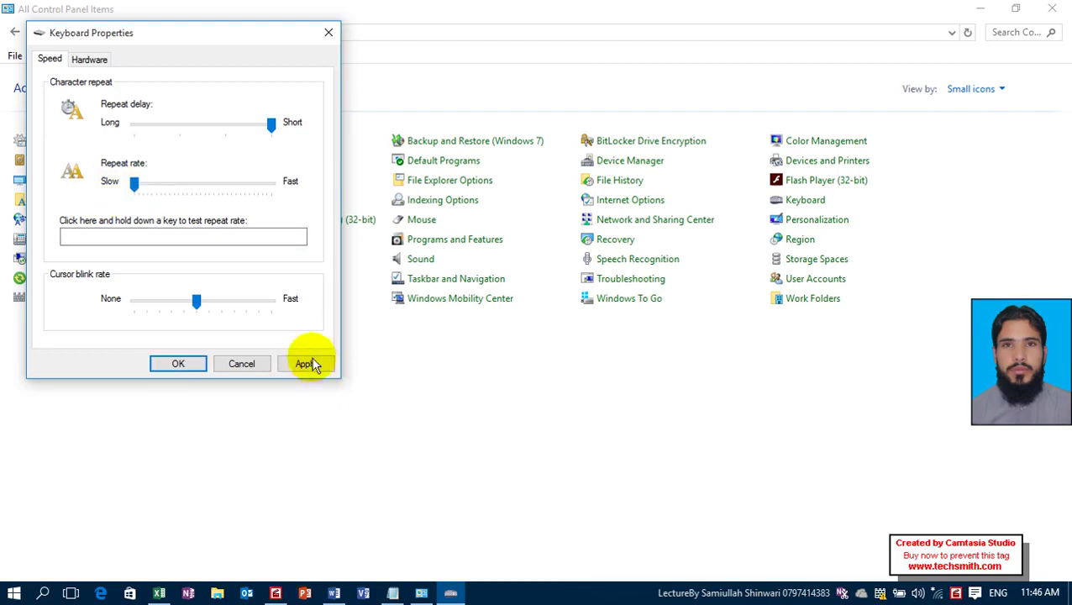
left_click(242, 236)
type("aaaaa")
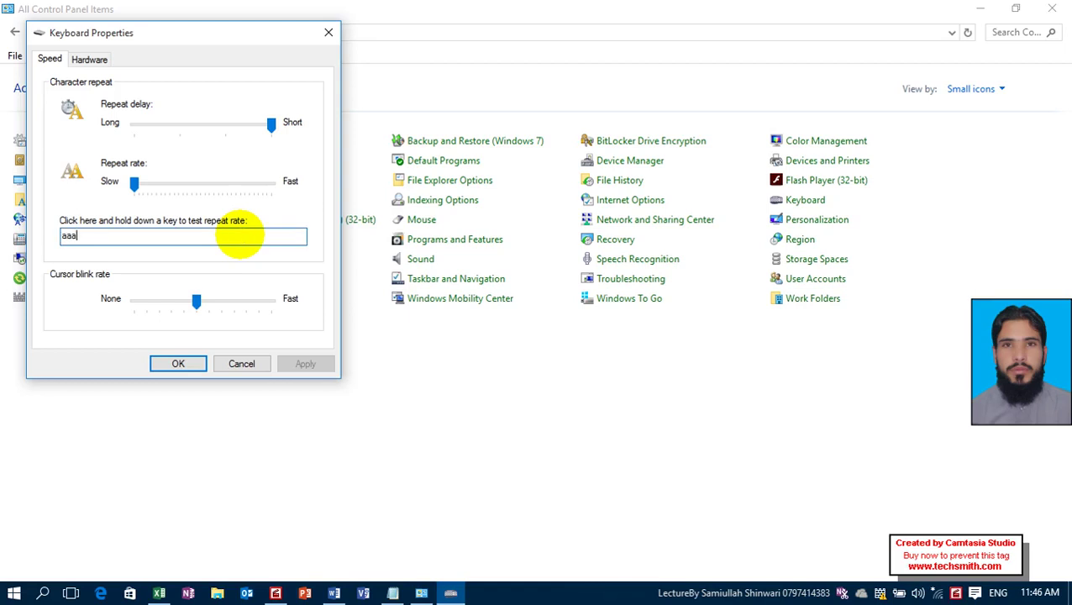
type("aaa")
left_click(251, 185)
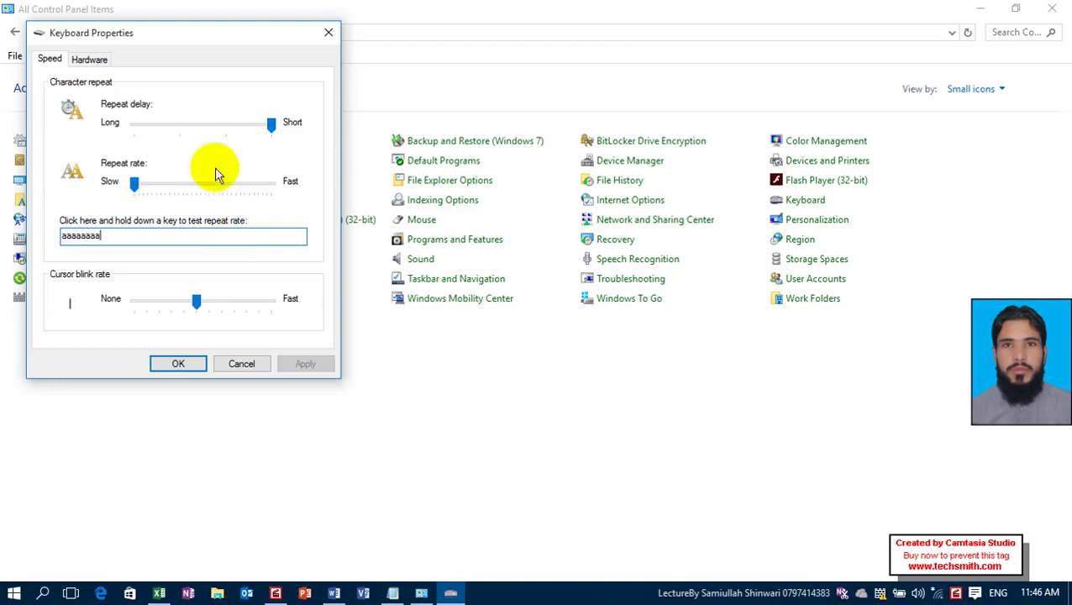
- Apply the fastest keyboard repeat rate, test it by holding down the a key, and clear the test text
left_click(323, 363)
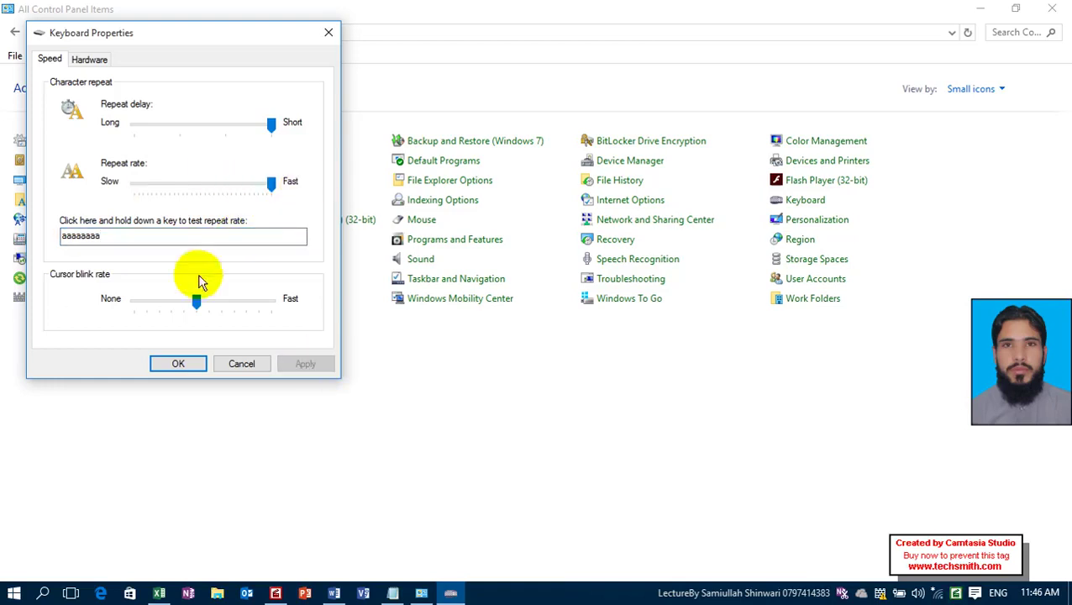
left_click(173, 238)
type("aaaaaaaaaaaa")
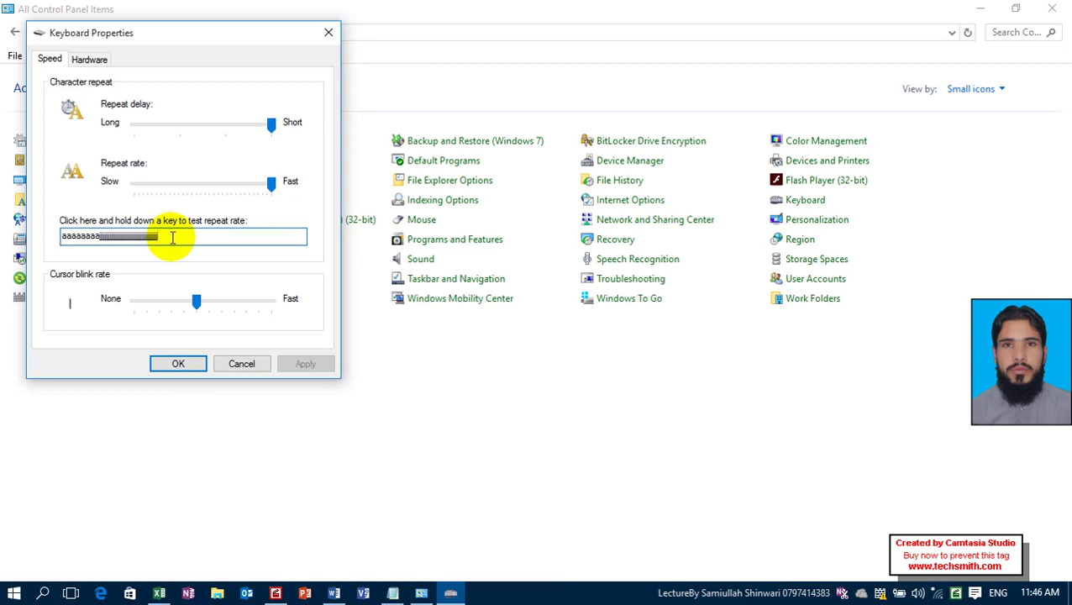
left_click_drag(172, 237, 17, 232)
key("BackSpace")
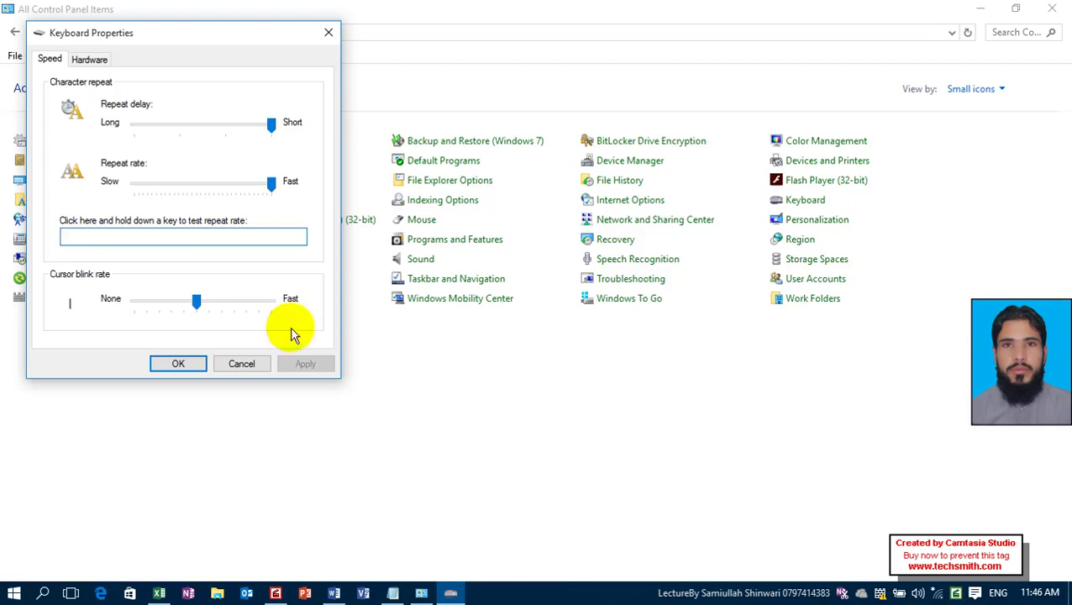
- Try a slightly faster cursor blink rate, compare the HID and Standard PS/2 keyboard details, and discard the pending change
mouse_move(196, 302)
left_mouse_down()
mouse_move(135, 308)
mouse_move(251, 310)
mouse_move(292, 328)
mouse_move(211, 304)
left_mouse_up()
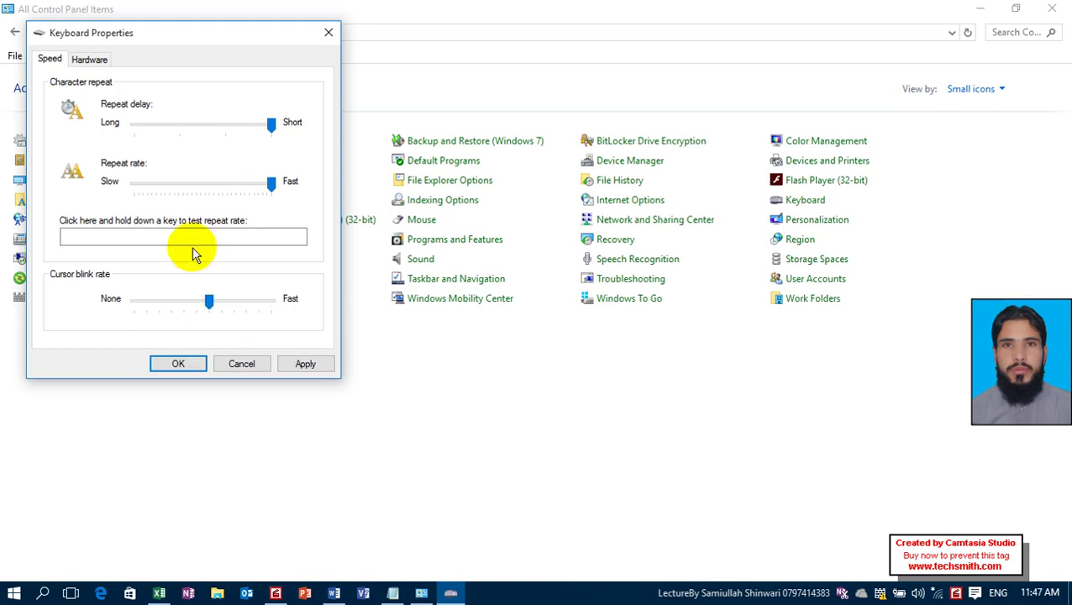
left_click(101, 63)
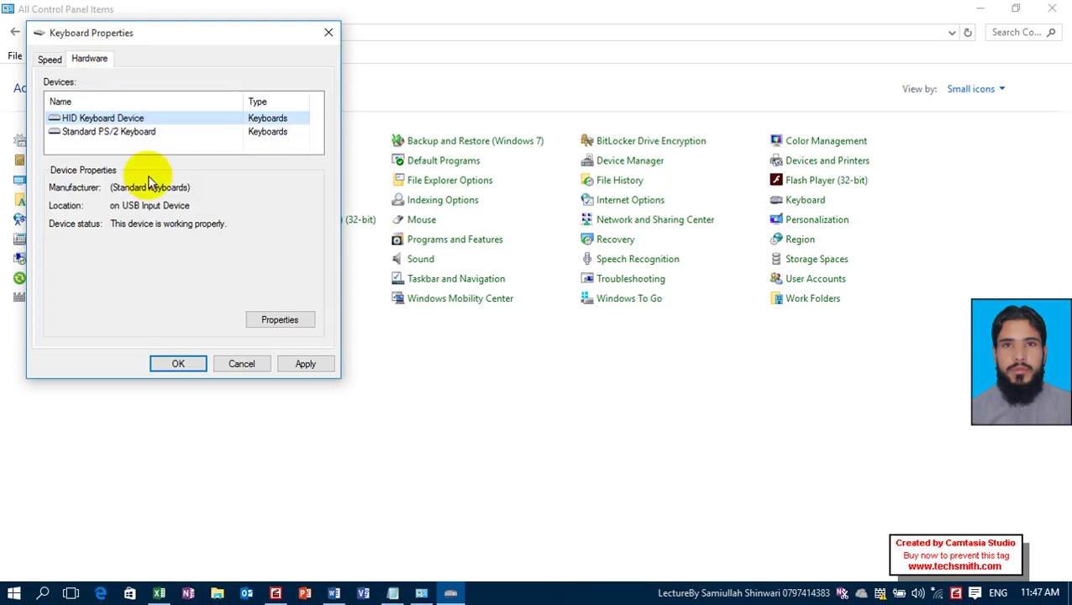
left_click(132, 135)
left_click(130, 119)
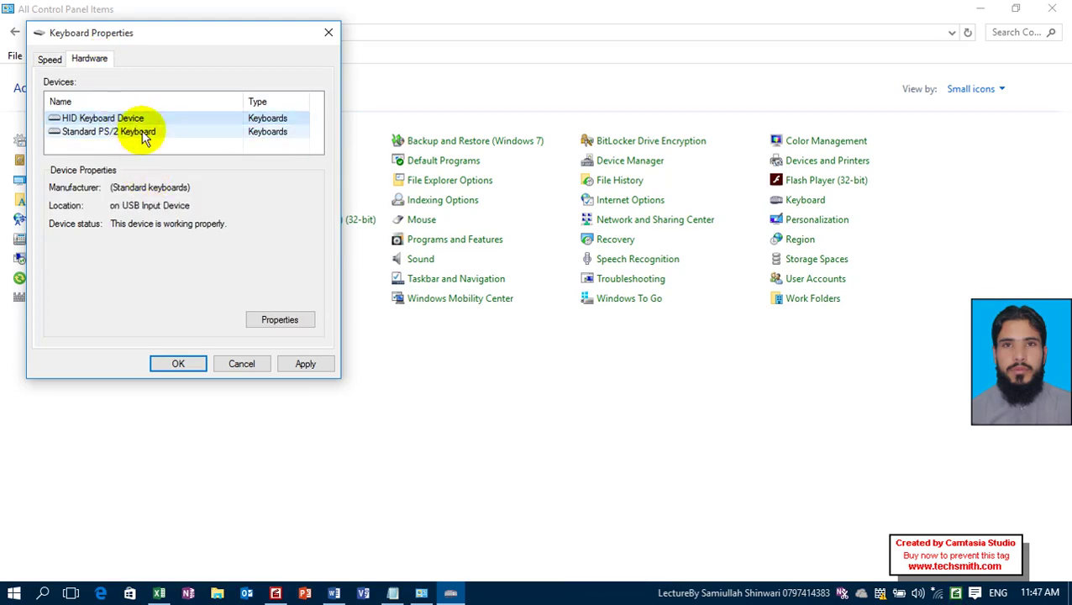
left_click(143, 134)
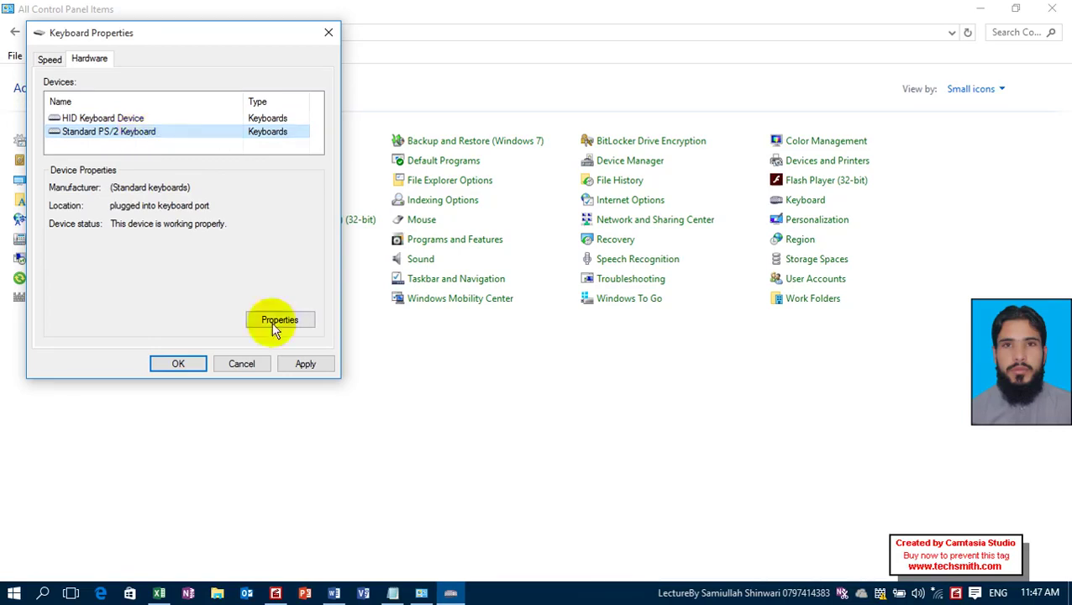
left_click(268, 365)
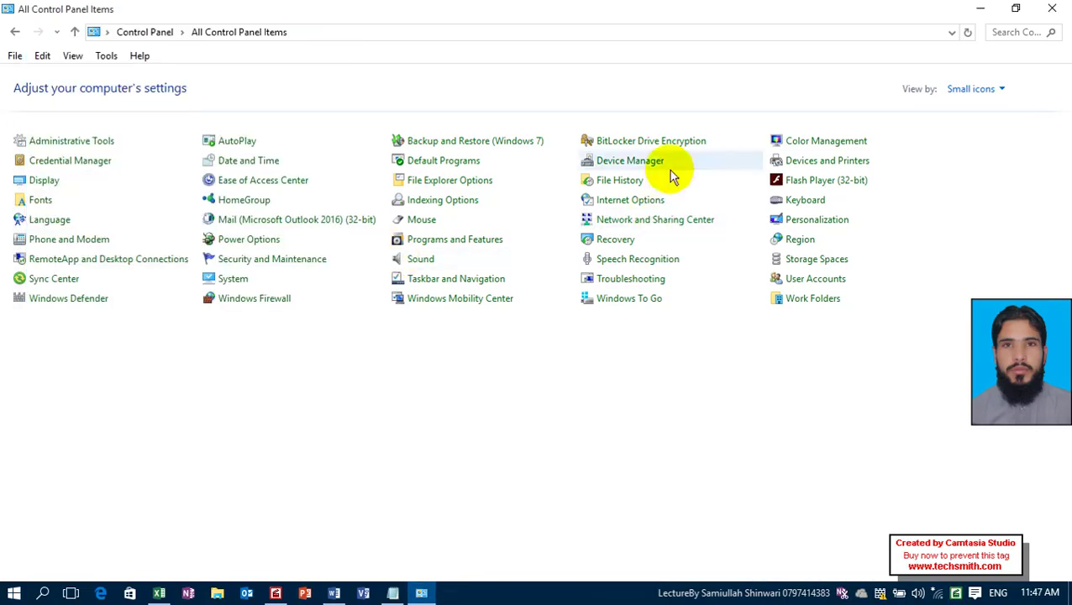
- Reopen the Keyboard properties and check the hardware list of connected keyboard devices again
left_click(796, 203)
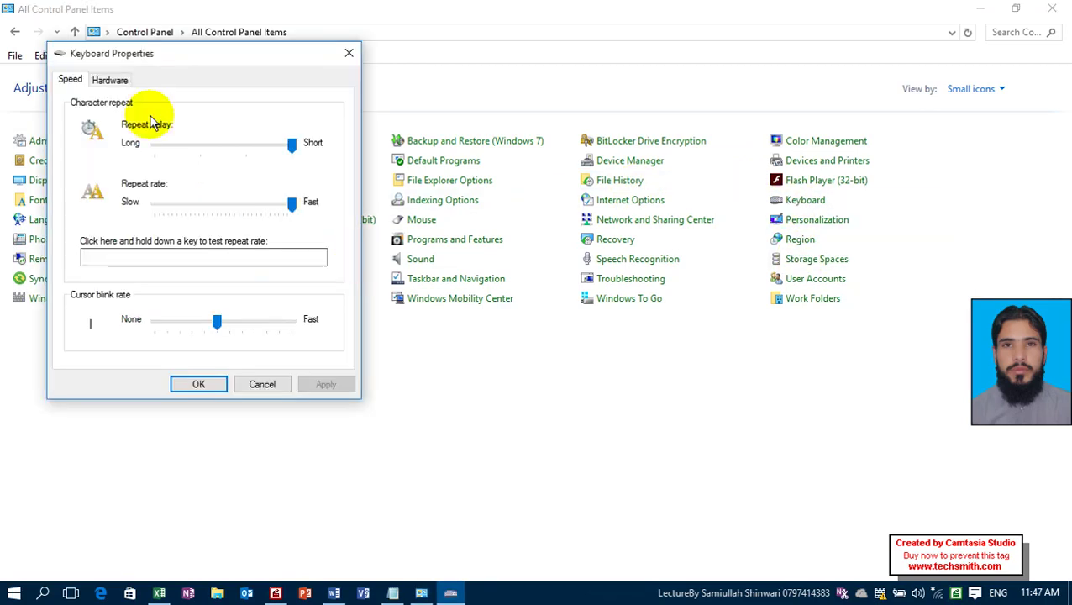
left_click(106, 81)
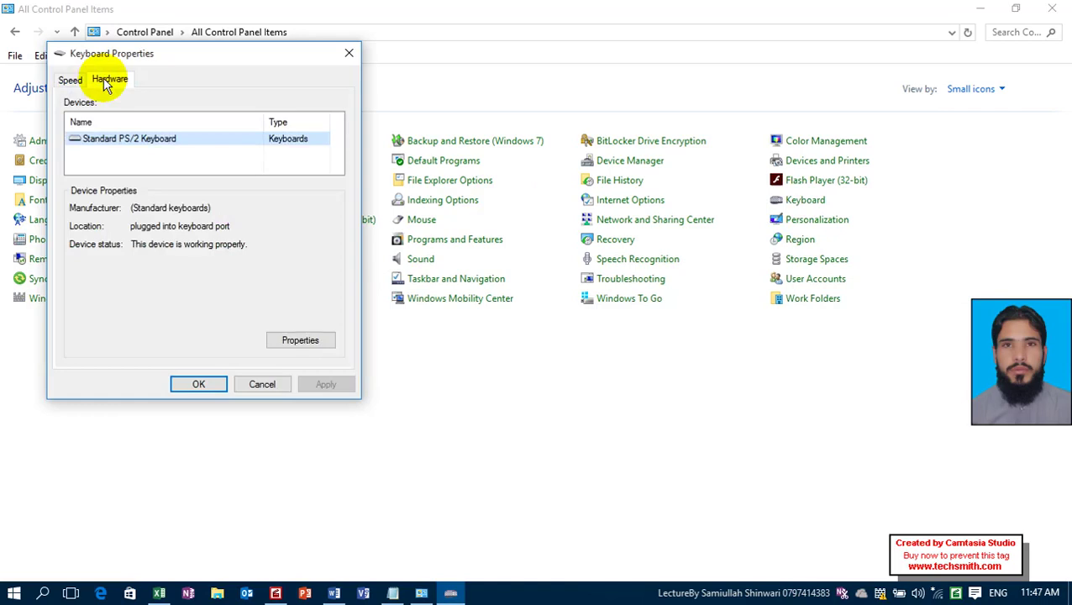